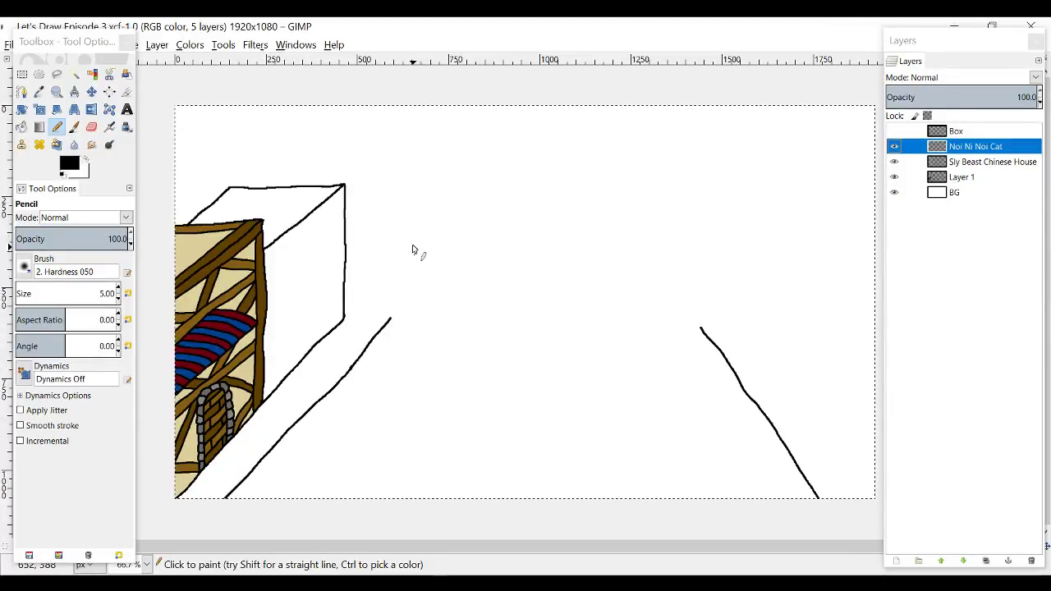
Step: Zoom the view to 400% on the blank ground beside the box
scroll(450, 294, up, 2)
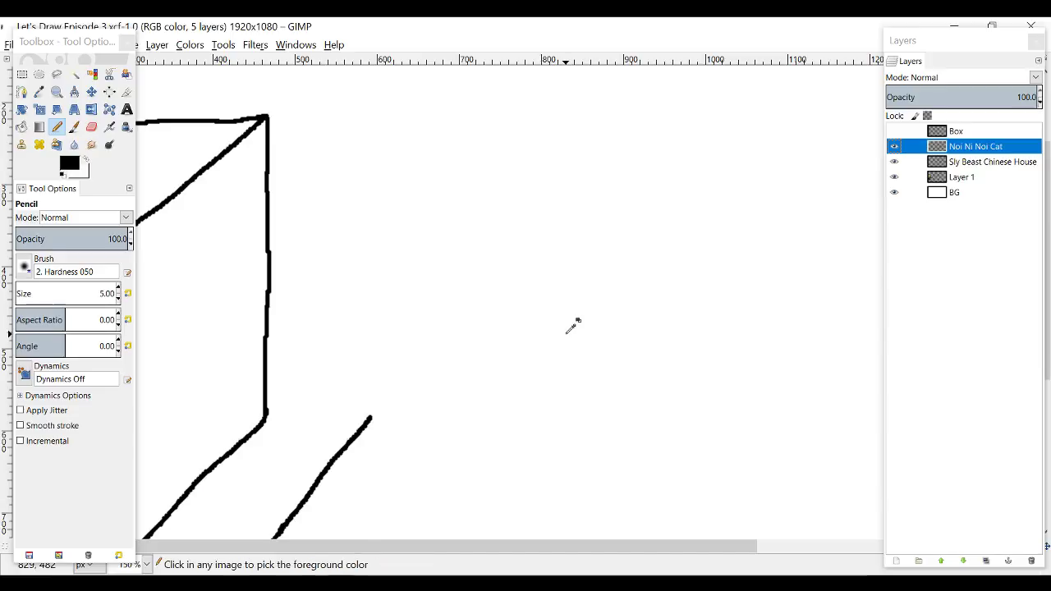
scroll(565, 337, up, 1)
scroll(565, 336, down, 3)
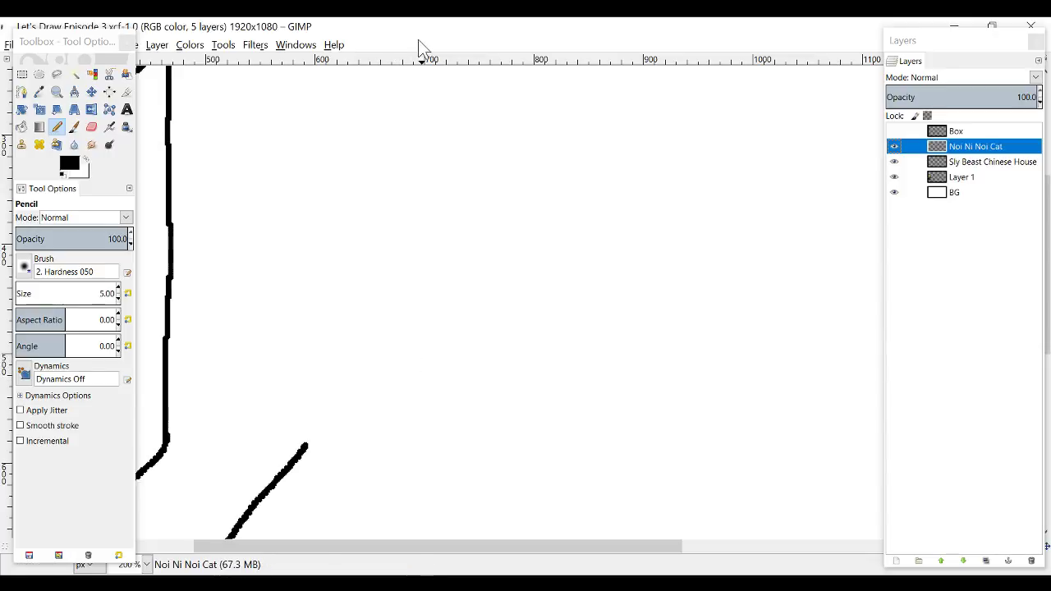
scroll(450, 336, up, 2)
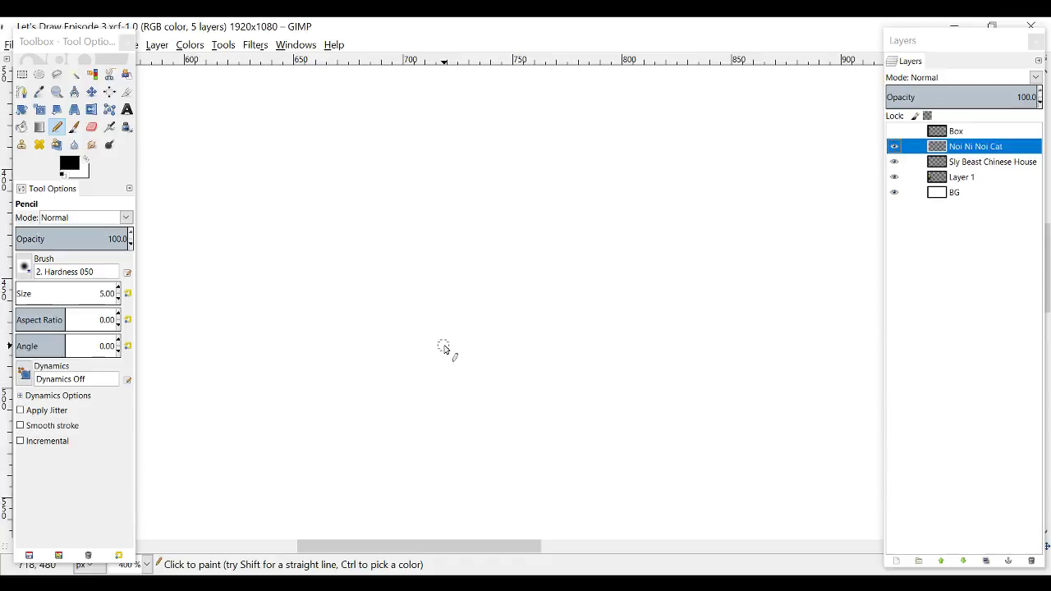
scroll(443, 349, down, 3)
Step: Draw the cat's two front legs, a slanted haunch line and the back line
scroll(443, 349, up, 1)
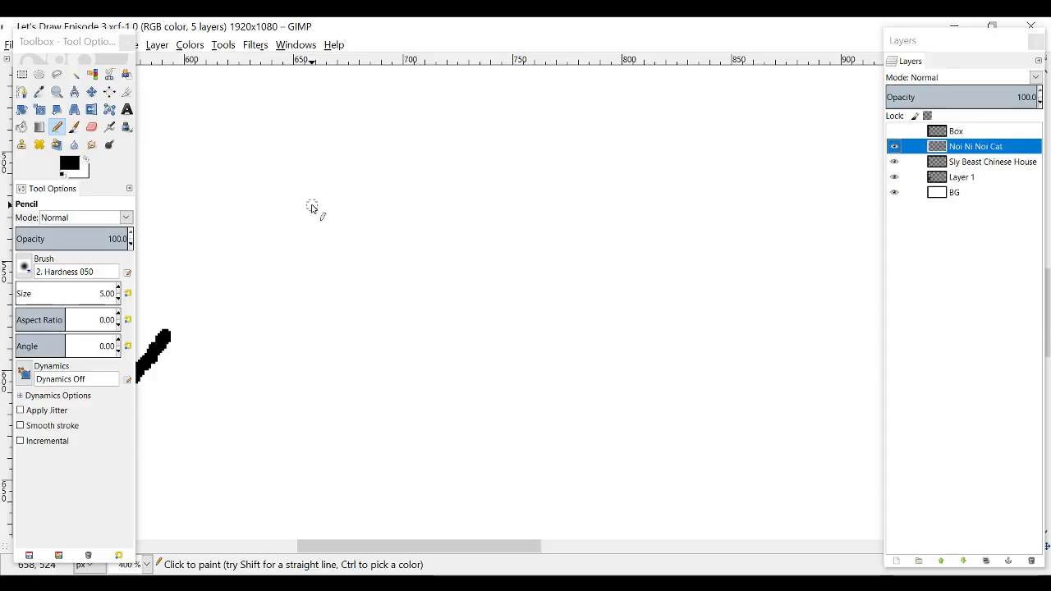
mouse_move(313, 215)
mouse_down()
mouse_move(312, 305)
mouse_move(325, 317)
mouse_move(341, 301)
mouse_up()
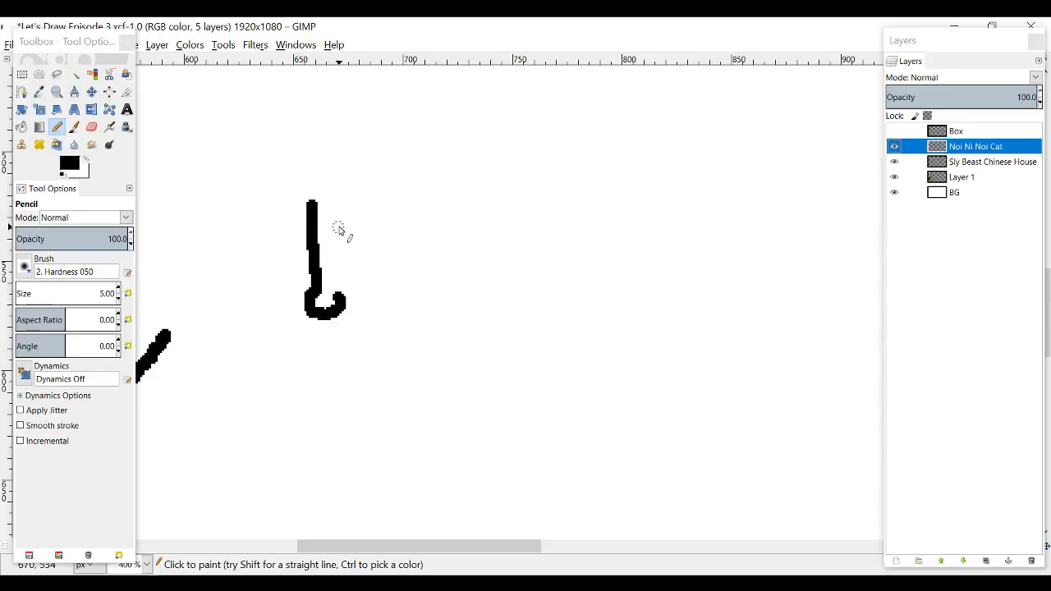
drag(341, 228, 335, 287)
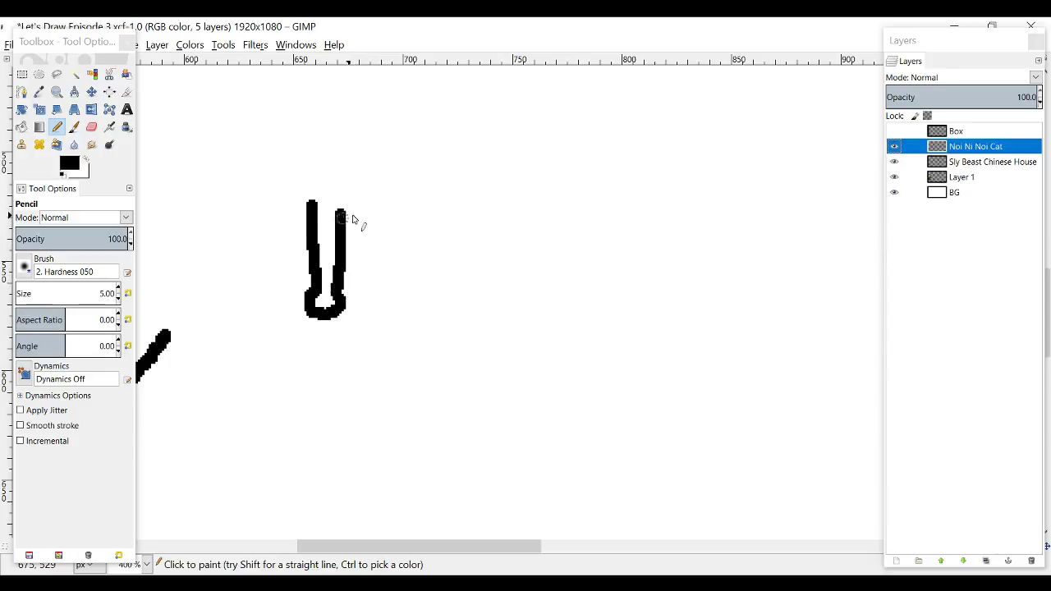
drag(365, 211, 343, 262)
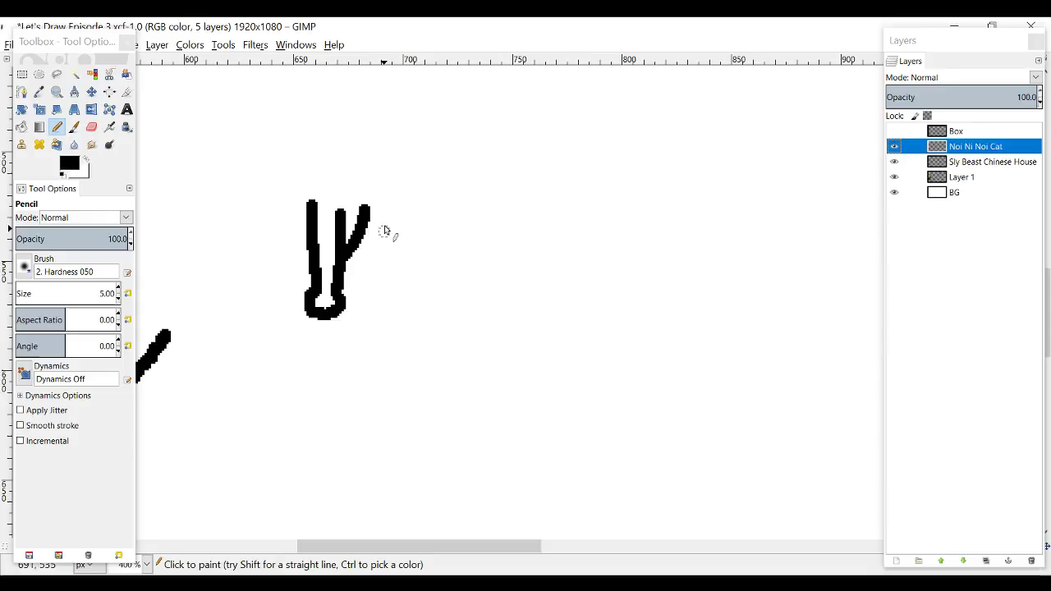
drag(389, 212, 371, 255)
key(ctrl+z)
mouse_move(381, 216)
mouse_down()
mouse_move(347, 304)
mouse_move(366, 310)
mouse_move(350, 320)
mouse_up()
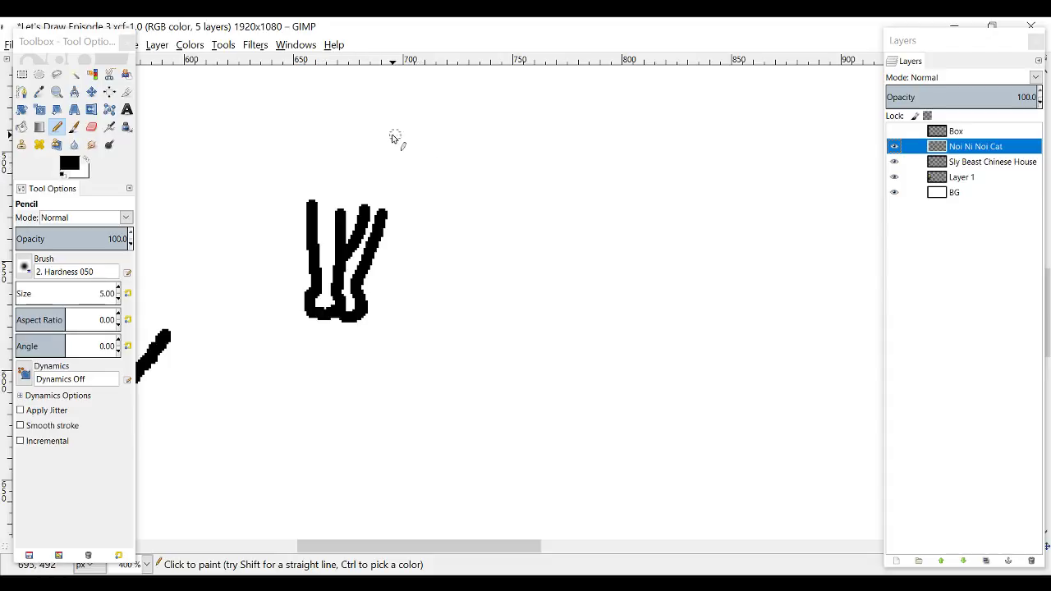
Step: Curve the back up into the shoulder, outline the chest, add the tail and a bottom line
drag(397, 128, 398, 165)
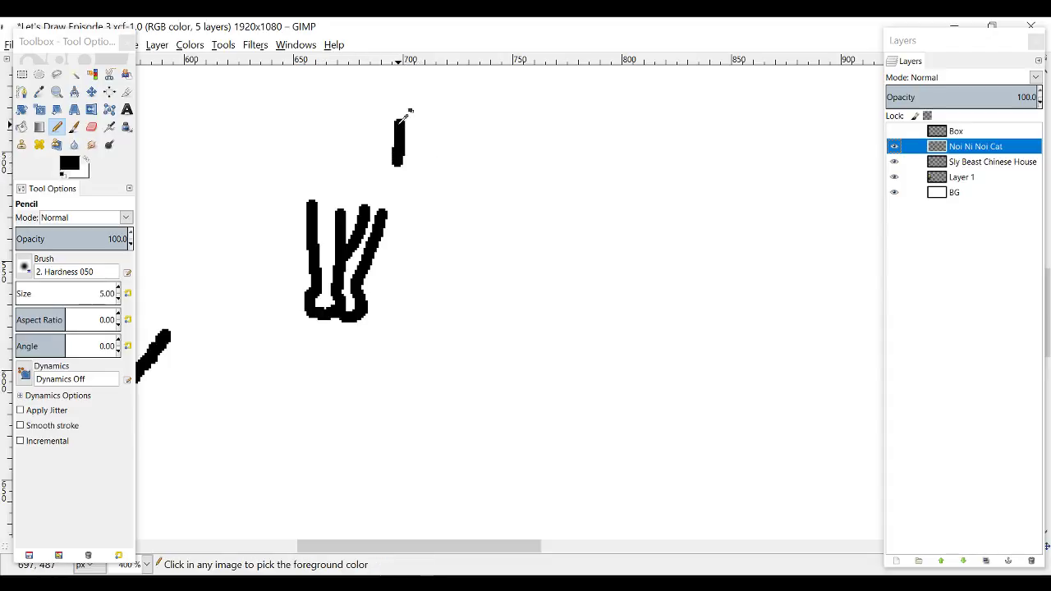
key(ctrl+z)
mouse_move(397, 121)
mouse_down()
mouse_move(404, 164)
mouse_move(383, 212)
mouse_up()
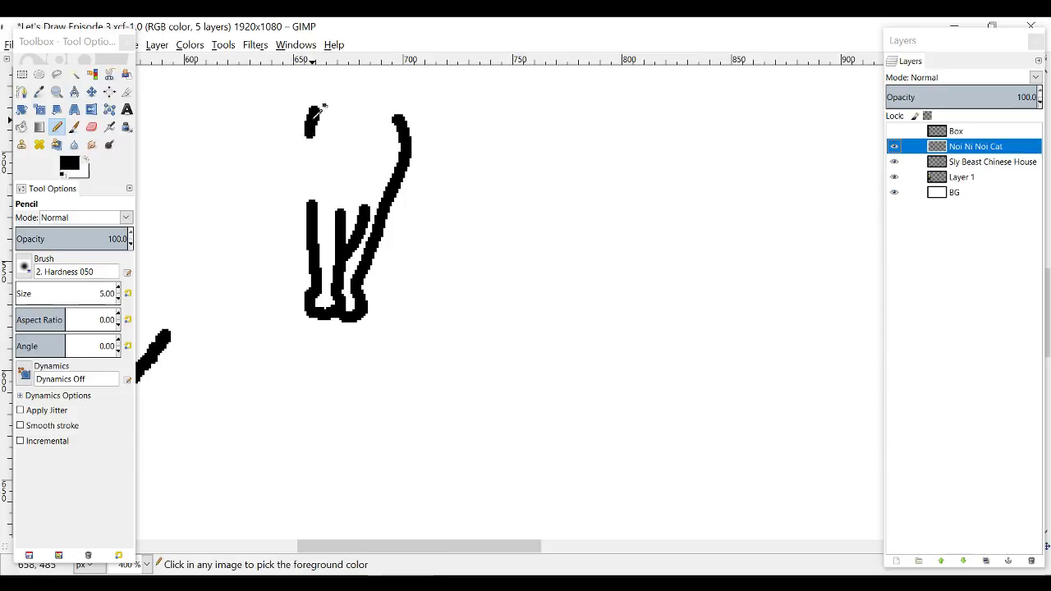
key(ctrl+z)
drag(316, 115, 281, 162)
key(ctrl+z)
mouse_move(315, 113)
mouse_down()
mouse_move(249, 191)
mouse_move(244, 299)
mouse_up()
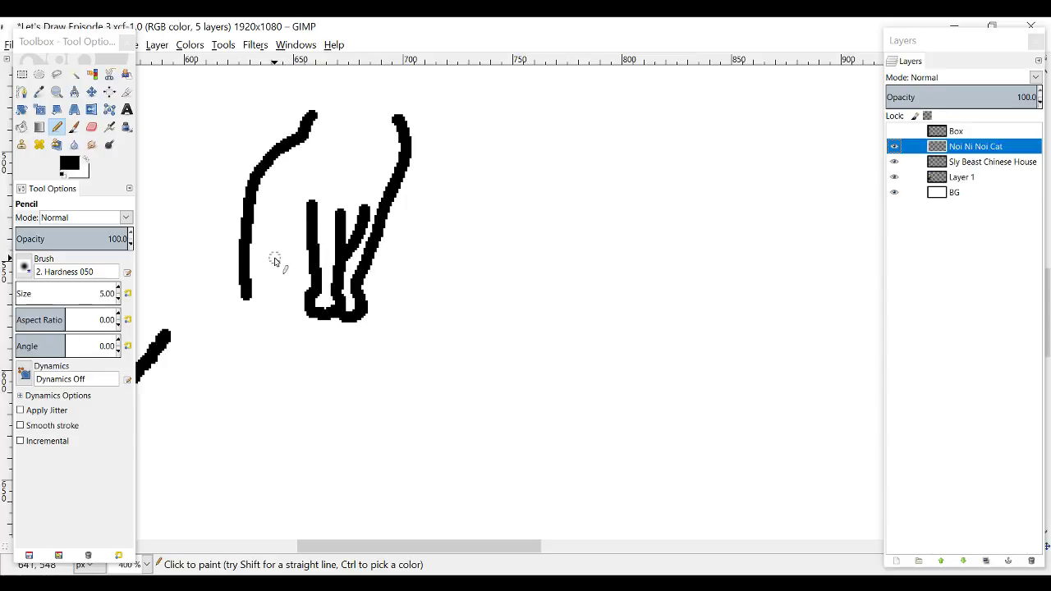
drag(273, 259, 302, 249)
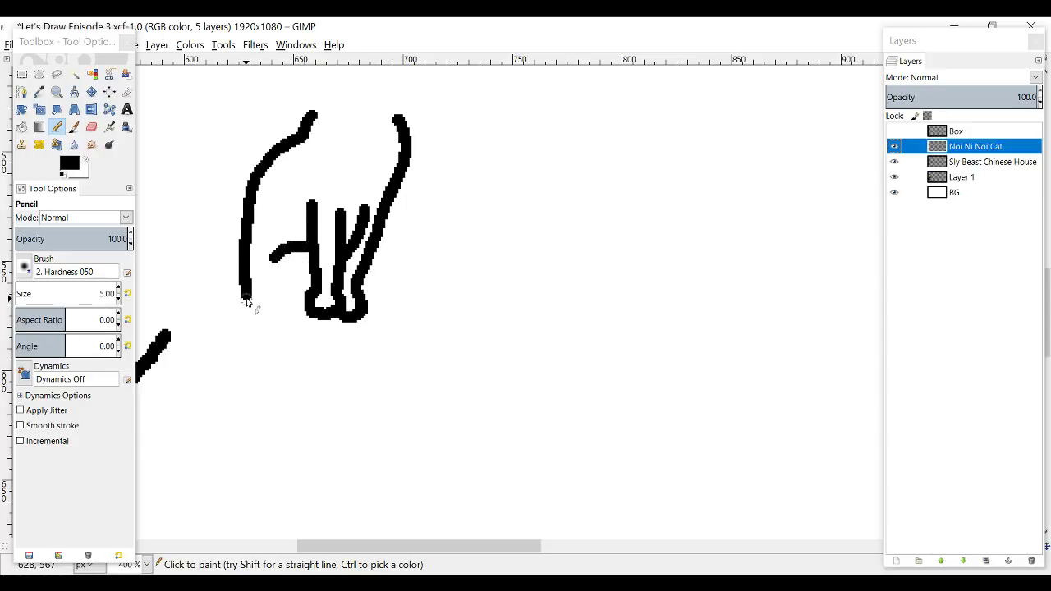
mouse_move(245, 300)
mouse_down()
mouse_move(258, 321)
mouse_move(312, 322)
mouse_up()
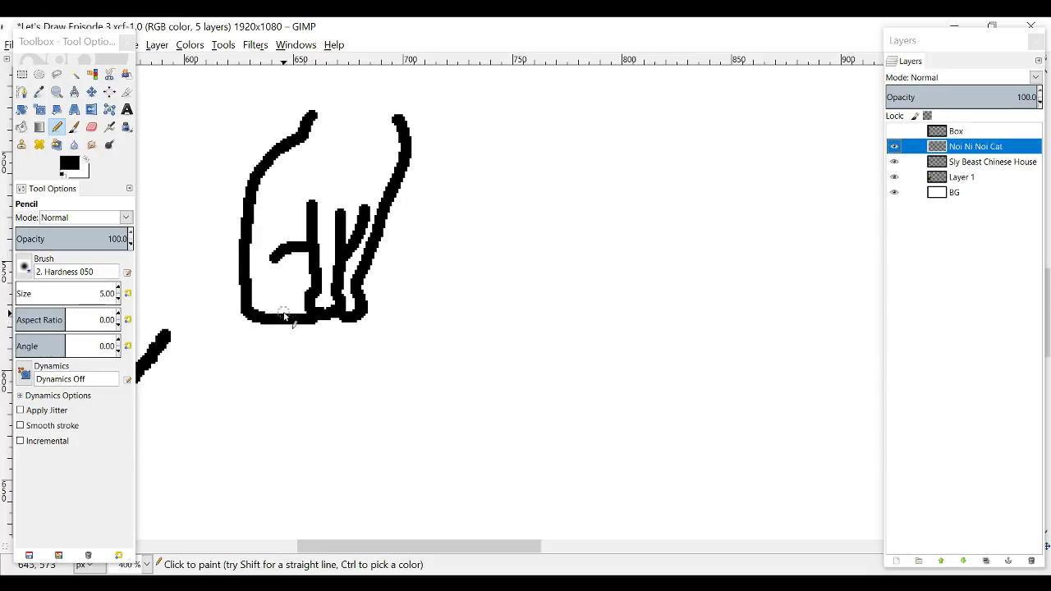
Step: Add the tail's inner curve at the base, erase a spot, and redraw the base line
drag(265, 293, 294, 304)
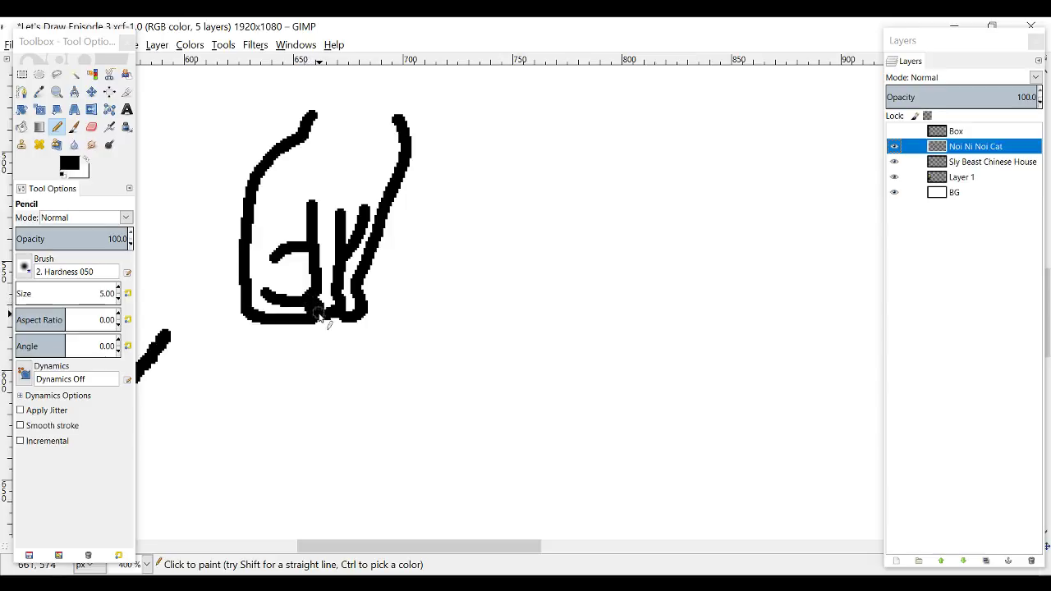
click(91, 126)
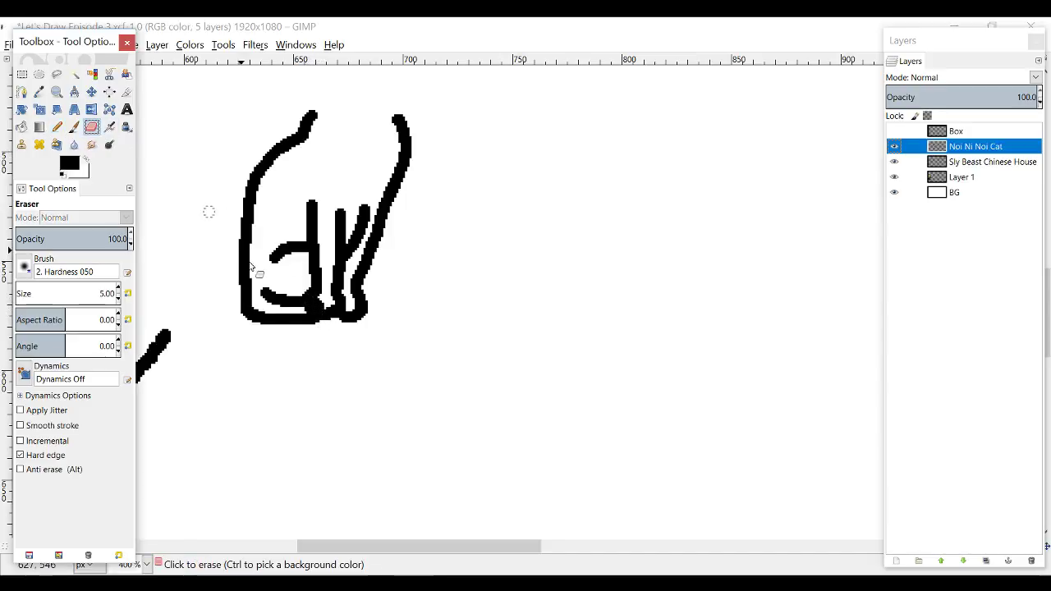
click(304, 304)
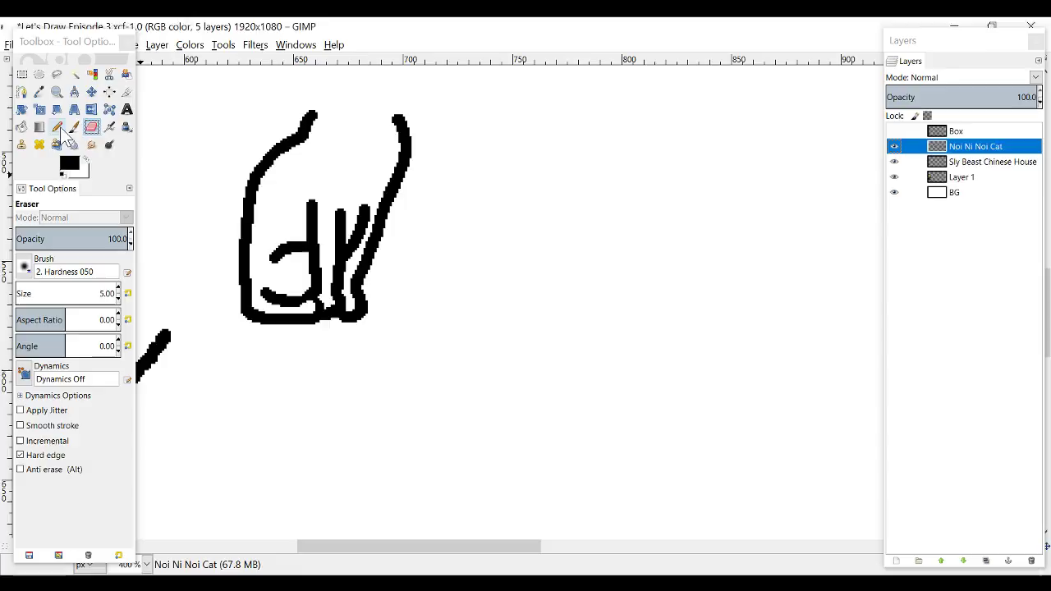
click(57, 126)
drag(305, 302, 323, 305)
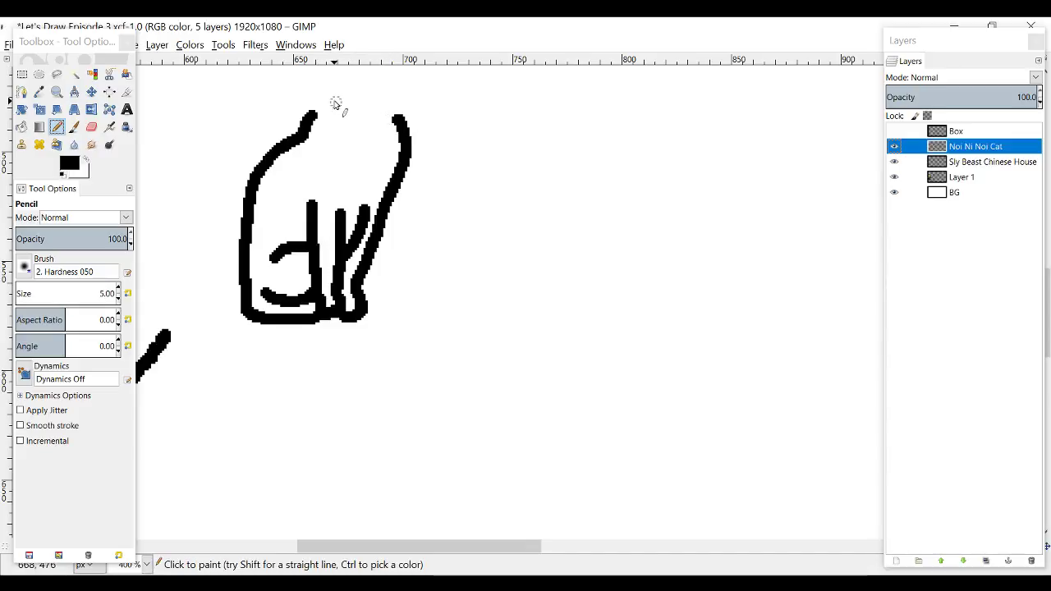
Step: Draw the chin curve and the left and right sides of the cat's head
mouse_move(330, 102)
mouse_down()
mouse_move(368, 123)
mouse_move(386, 104)
mouse_move(332, 98)
mouse_move(345, 123)
mouse_move(381, 101)
mouse_move(350, 123)
mouse_up()
key(ctrl+z)
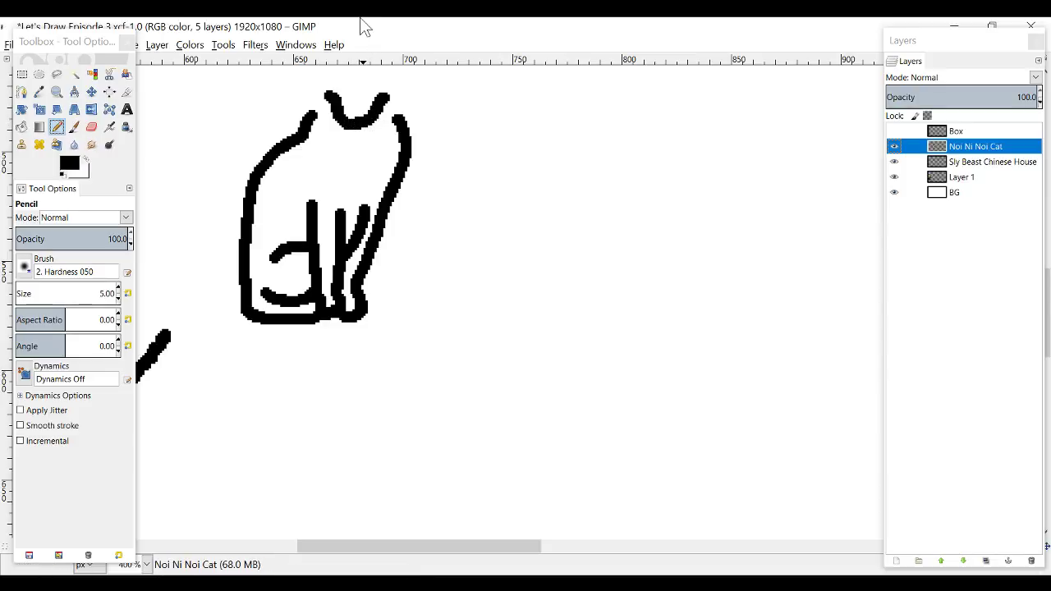
scroll(361, 191, up, 3)
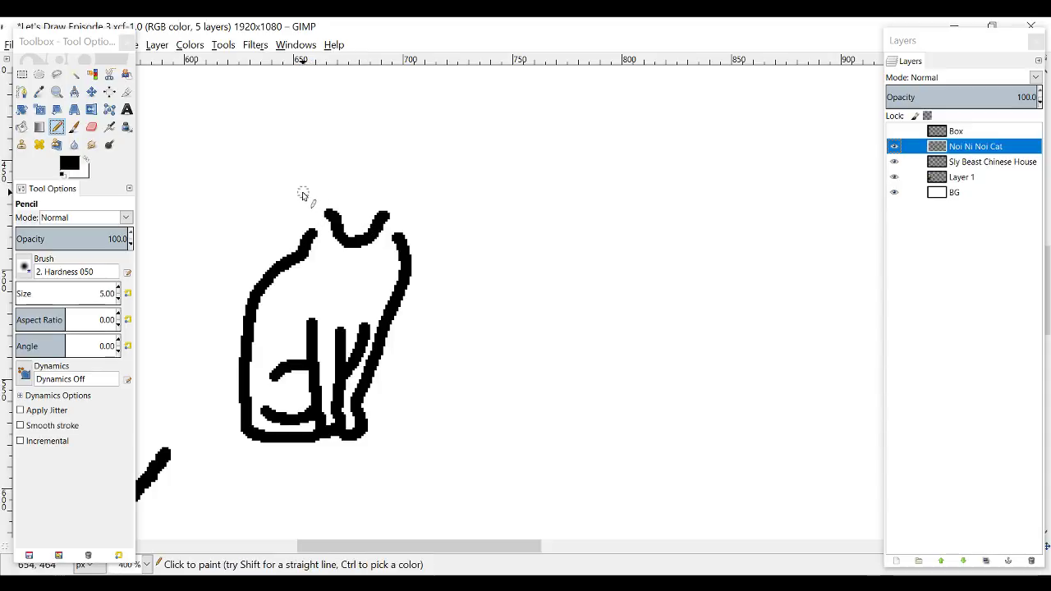
mouse_move(309, 179)
mouse_down()
mouse_move(305, 224)
mouse_move(321, 231)
mouse_up()
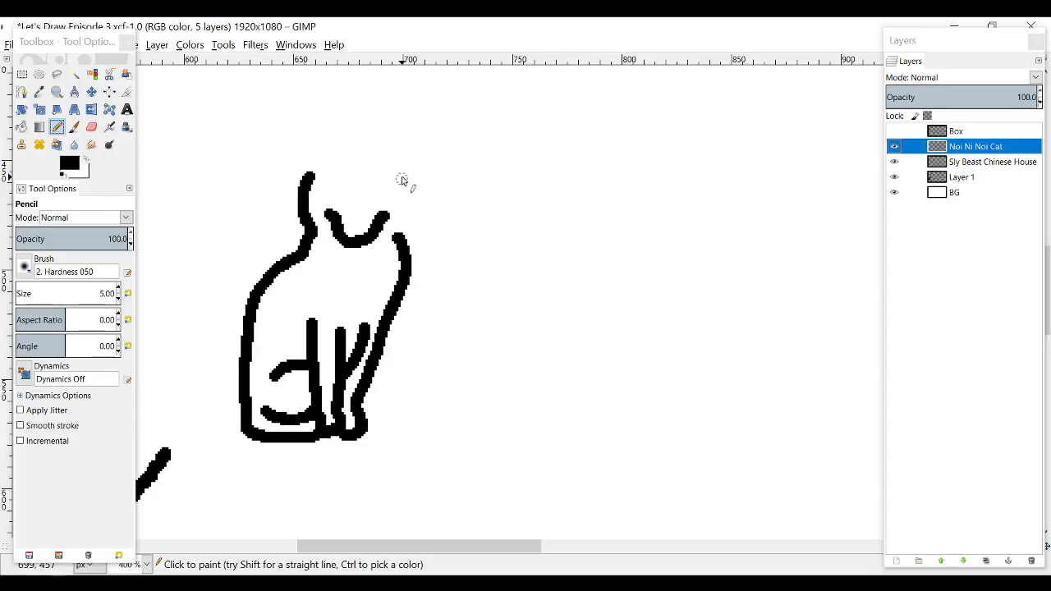
mouse_move(402, 174)
mouse_down()
mouse_move(413, 197)
mouse_move(402, 235)
mouse_up()
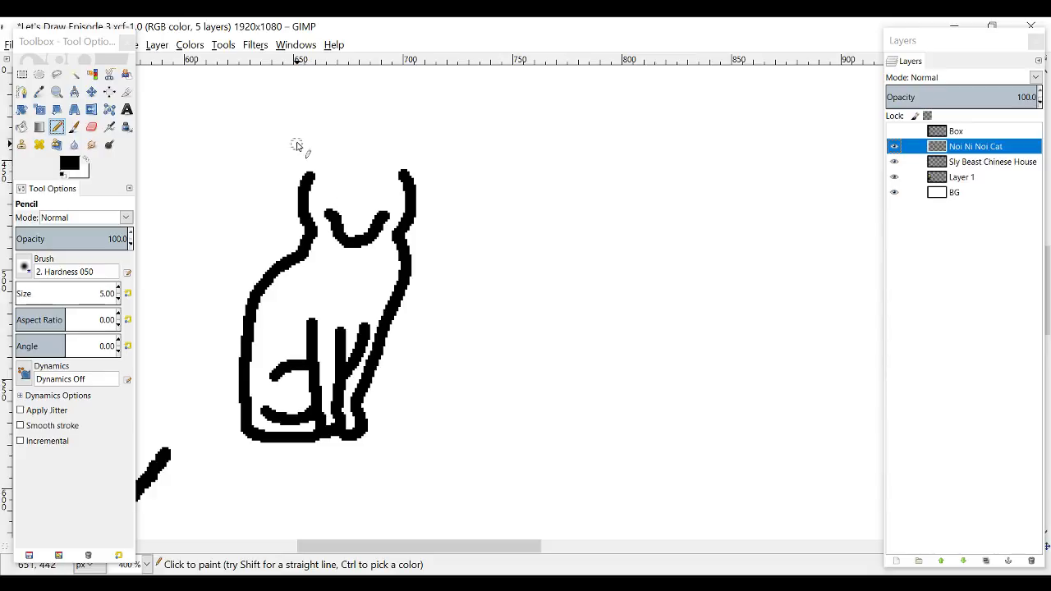
Step: Add two pointed ears, a head-top line between them, and the cat's eyes
mouse_move(320, 156)
mouse_down()
mouse_move(285, 131)
mouse_move(306, 171)
mouse_move(320, 159)
mouse_up()
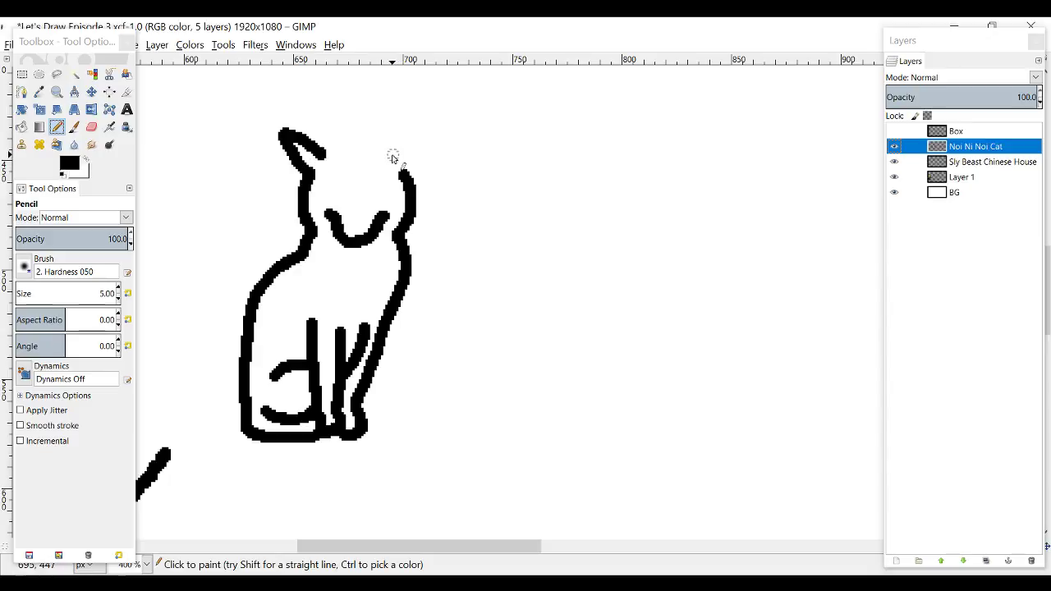
mouse_move(387, 159)
mouse_down()
mouse_move(427, 138)
mouse_move(407, 172)
mouse_move(394, 154)
mouse_move(430, 138)
mouse_move(401, 176)
mouse_up()
key(ctrl+z)
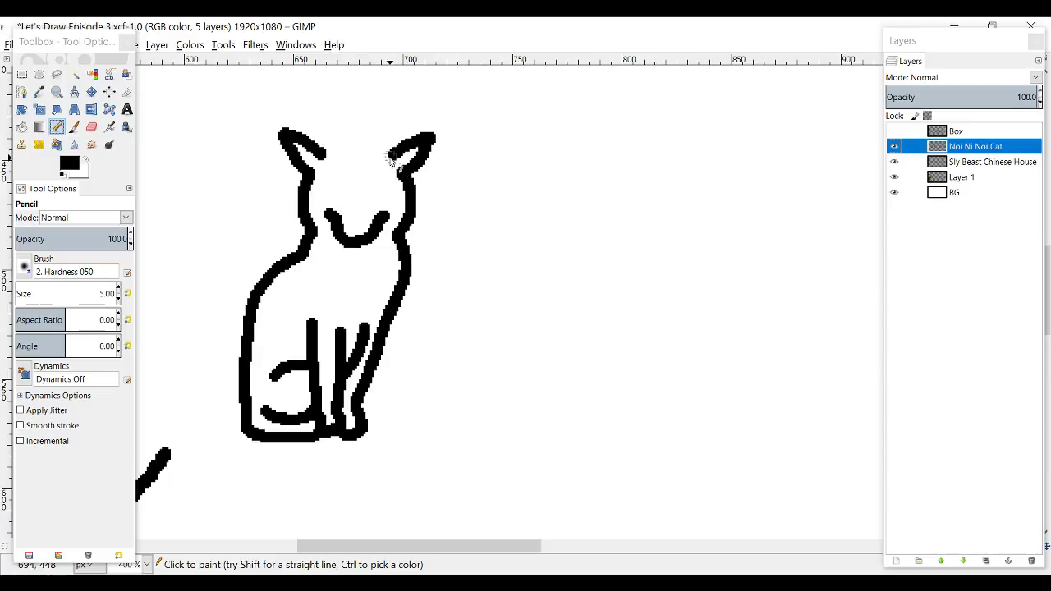
drag(392, 157, 322, 149)
key(ctrl+z)
drag(386, 155, 323, 150)
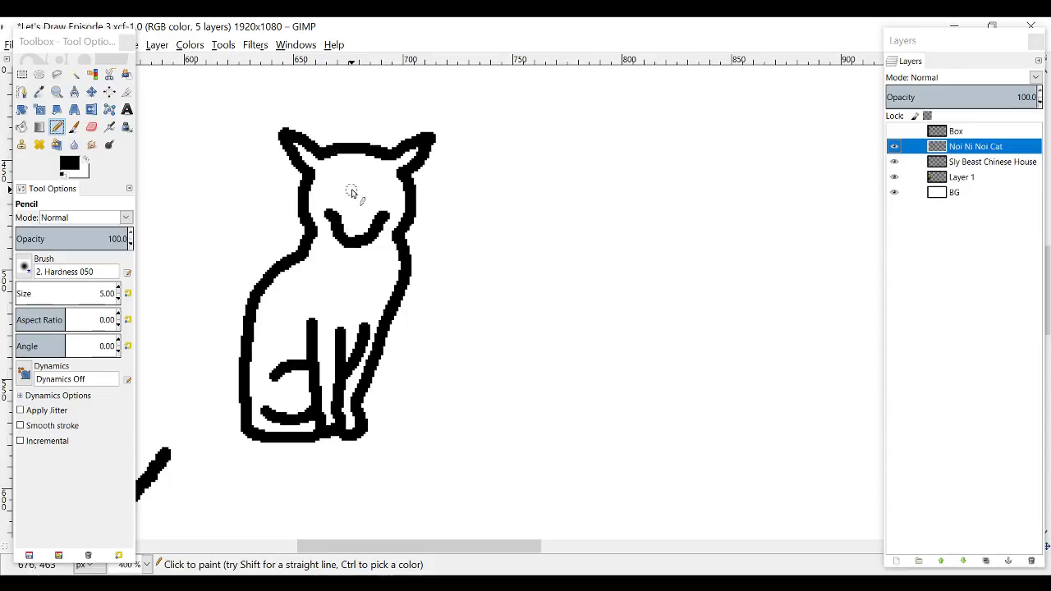
mouse_move(344, 190)
mouse_down()
mouse_move(333, 178)
mouse_move(320, 184)
mouse_move(392, 189)
mouse_up()
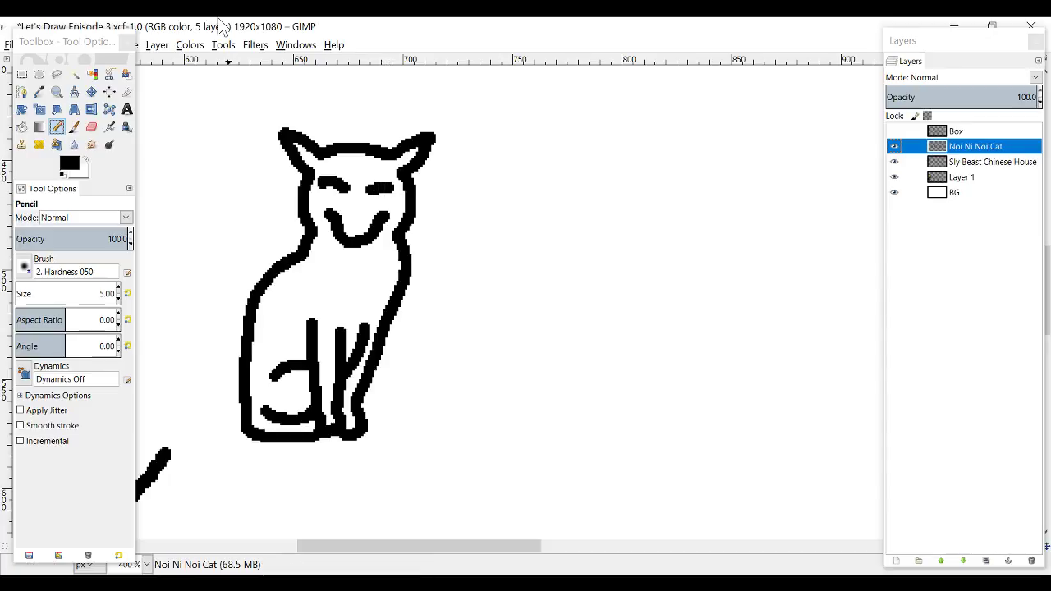
Step: Draw a fang line down from the cat's mouth
ctrl+scroll(391, 164, down, 5)
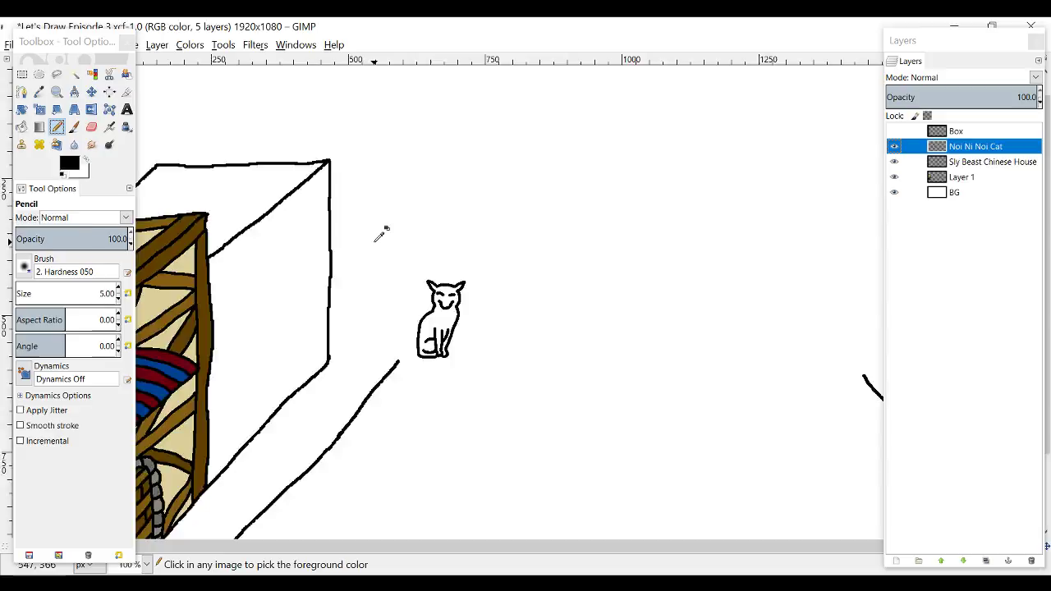
ctrl+scroll(379, 234, down, 1)
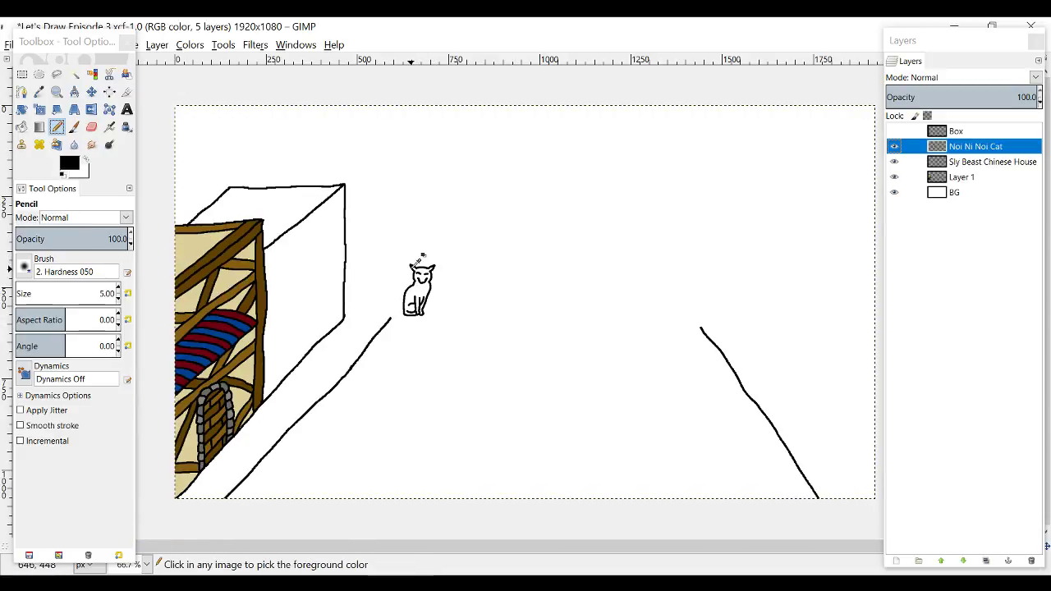
ctrl+scroll(451, 283, up, 4)
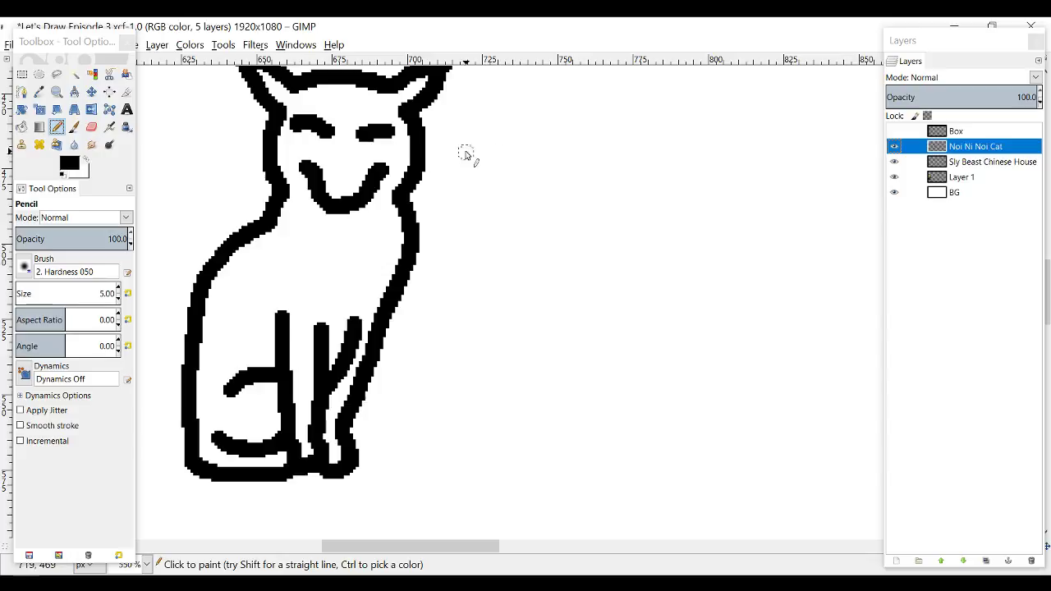
mouse_move(345, 177)
mouse_down()
mouse_move(341, 201)
mouse_move(355, 182)
mouse_up()
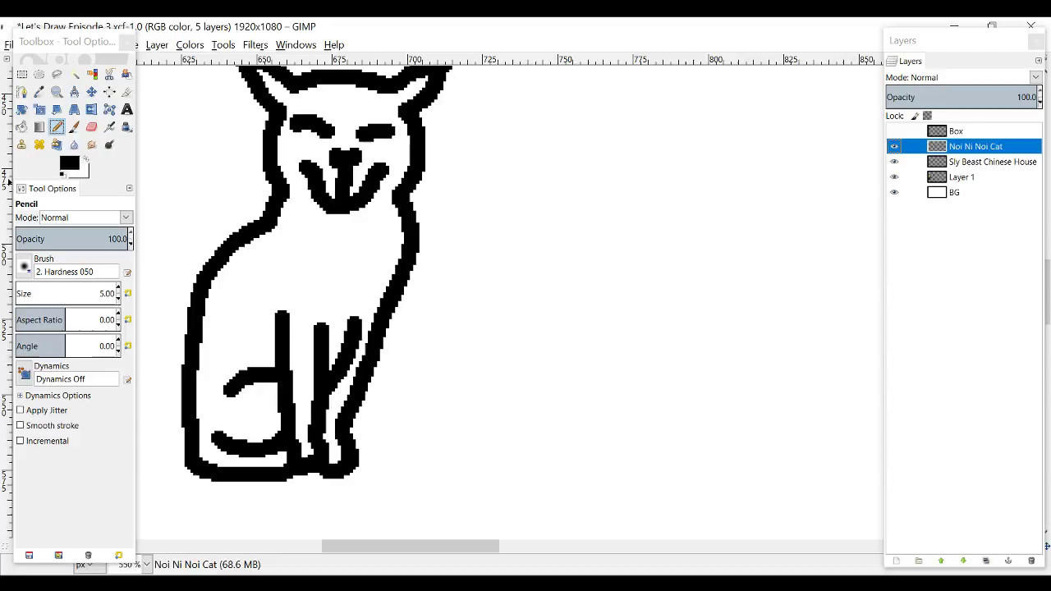
Step: Set the pencil size to 1 and draw whiskers on both sides of the nose
click(107, 293)
text(1)
key(Return)
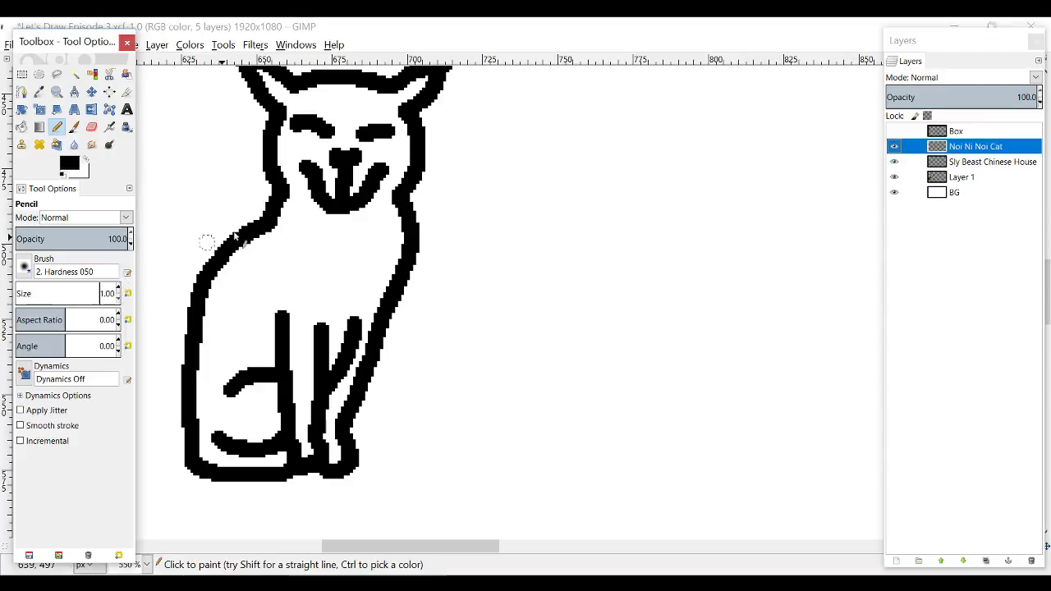
mouse_move(332, 149)
mouse_down()
mouse_move(299, 145)
mouse_move(294, 155)
mouse_up()
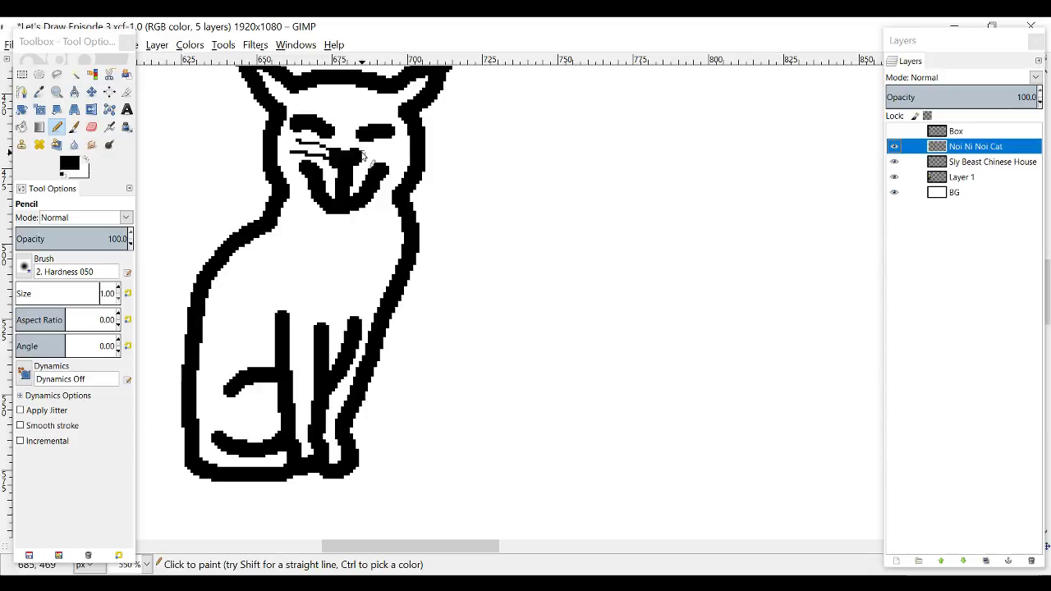
mouse_move(360, 151)
mouse_down()
mouse_move(386, 149)
mouse_move(382, 156)
mouse_up()
ctrl+scroll(383, 159, down, 4)
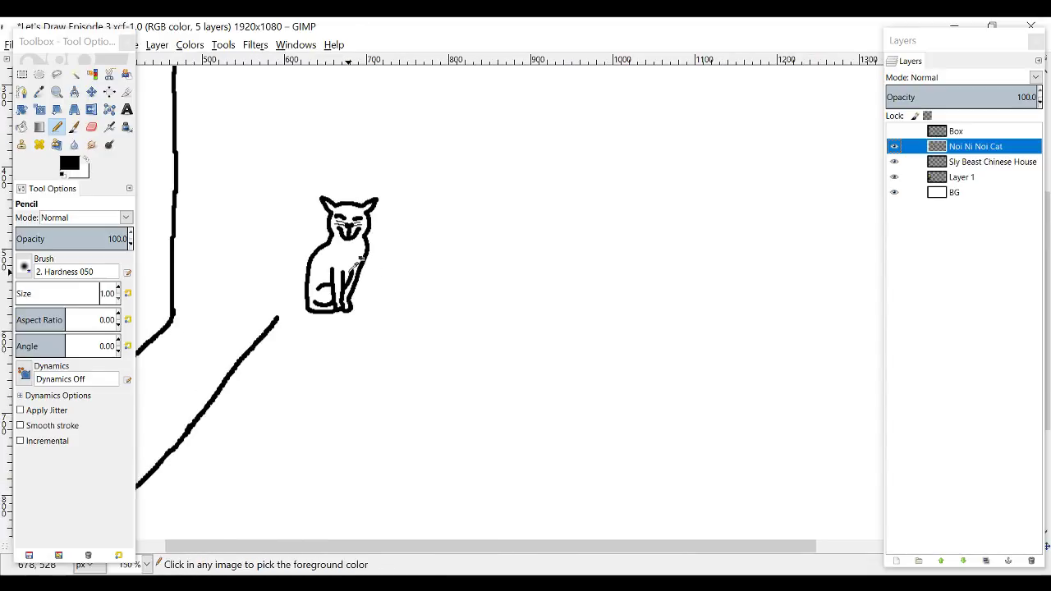
ctrl+scroll(359, 261, down, 2)
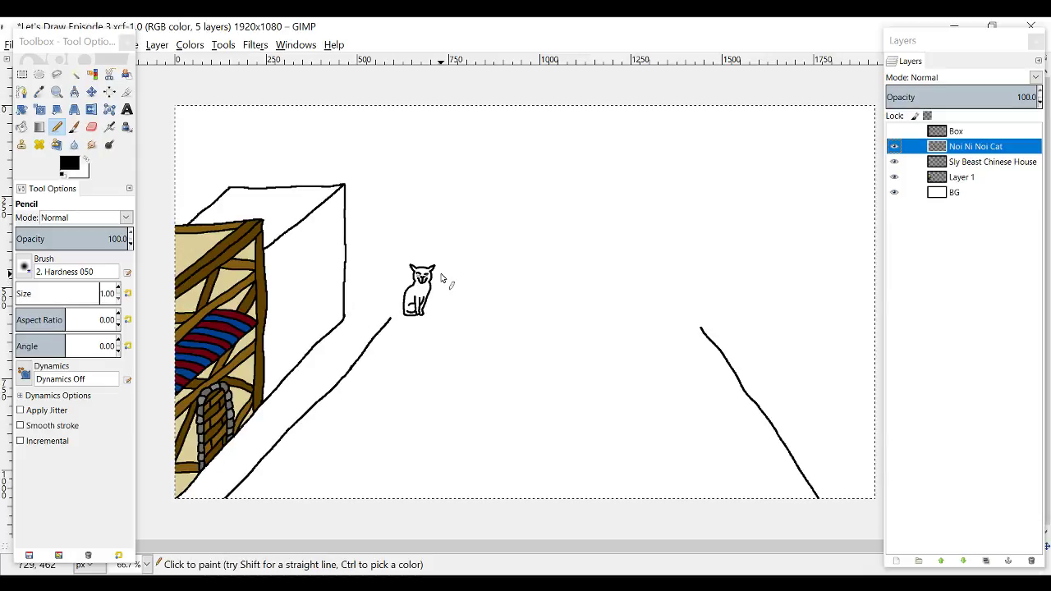
key(ctrl)
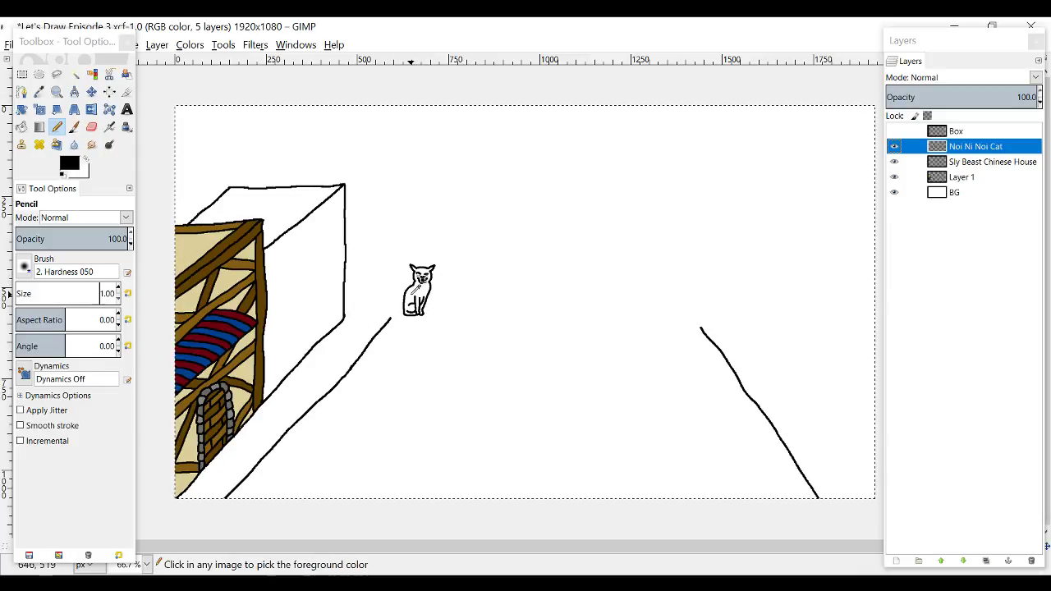
ctrl+scroll(411, 294, up, 3)
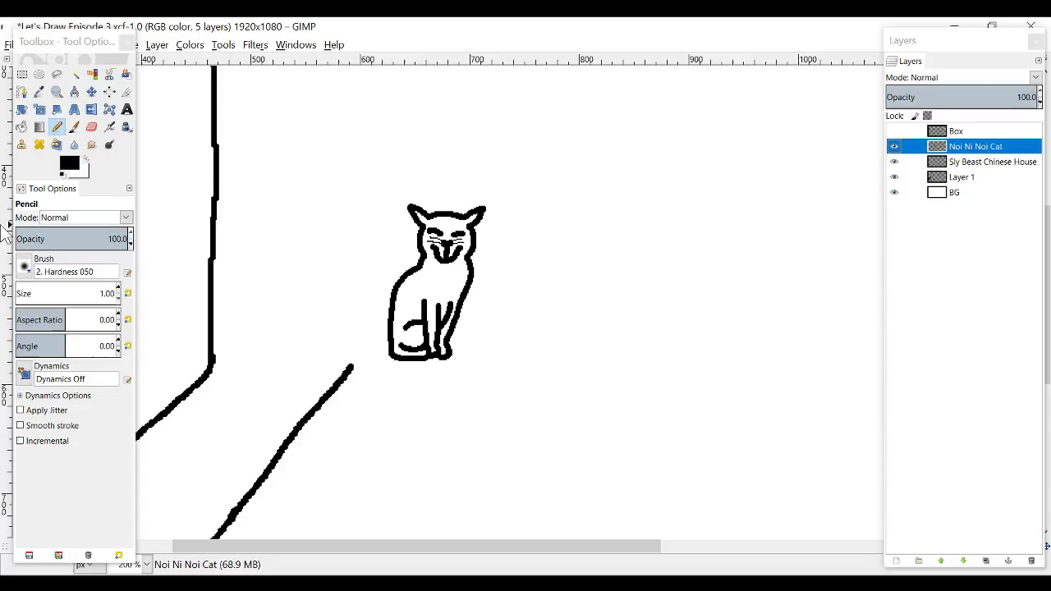
Step: Set the foreground colour to pure white and try the Bucket Fill on the cat
click(69, 167)
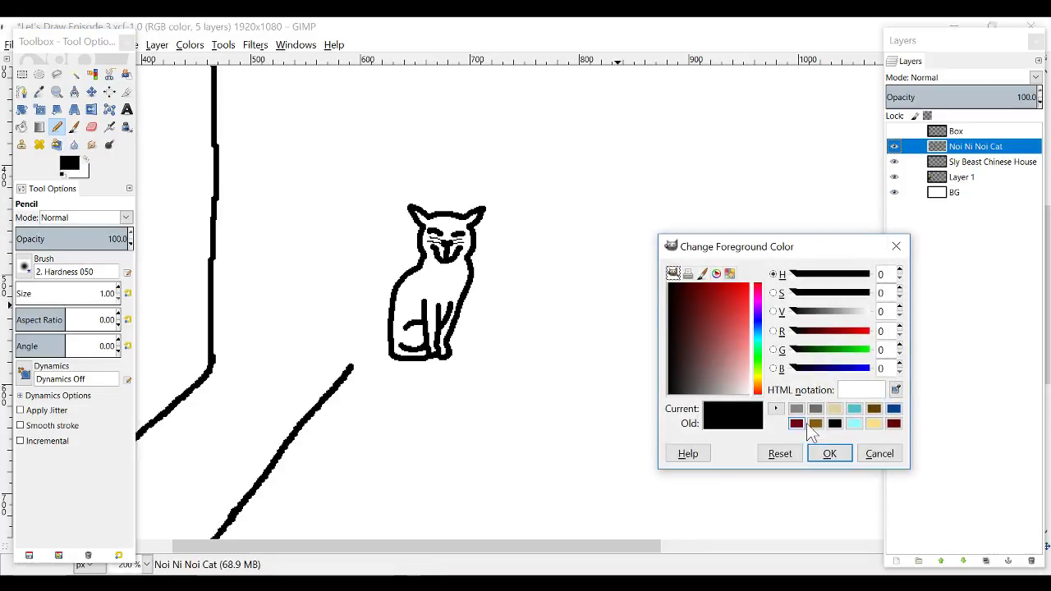
click(834, 408)
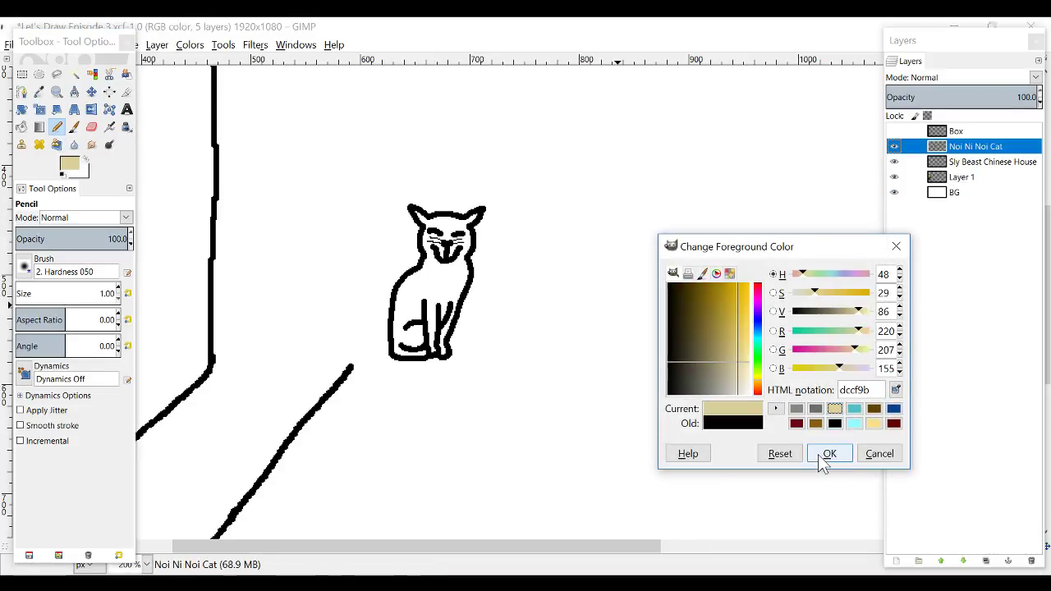
click(747, 393)
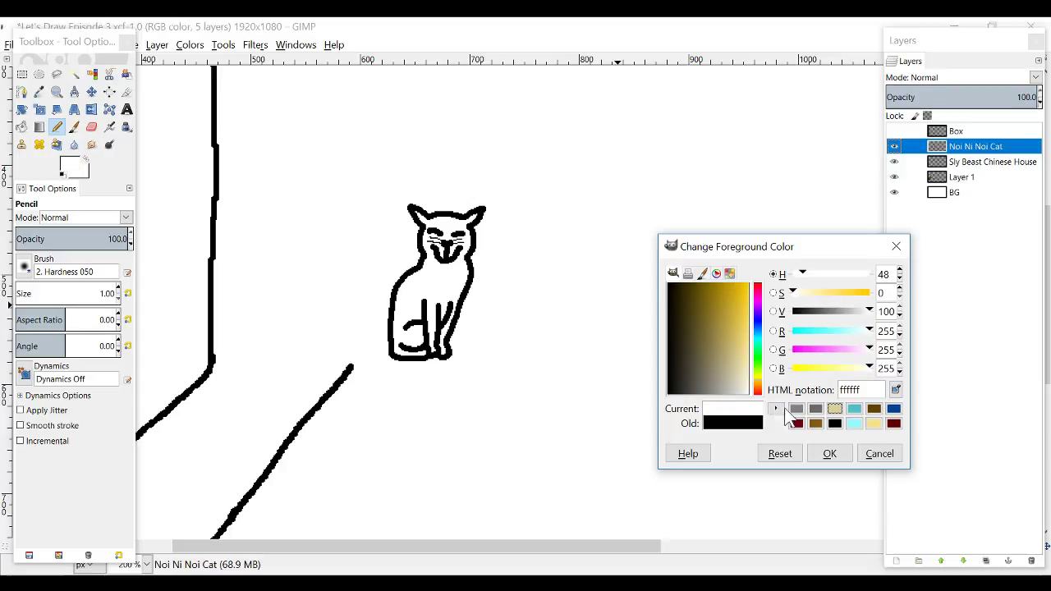
click(826, 455)
click(21, 126)
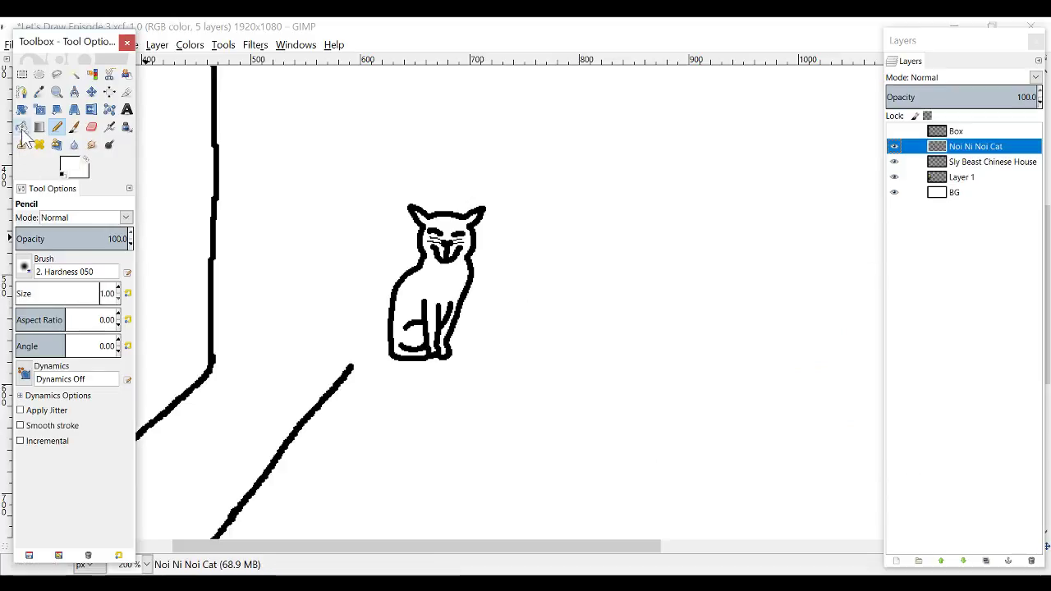
click(435, 277)
scroll(434, 278, up, 1)
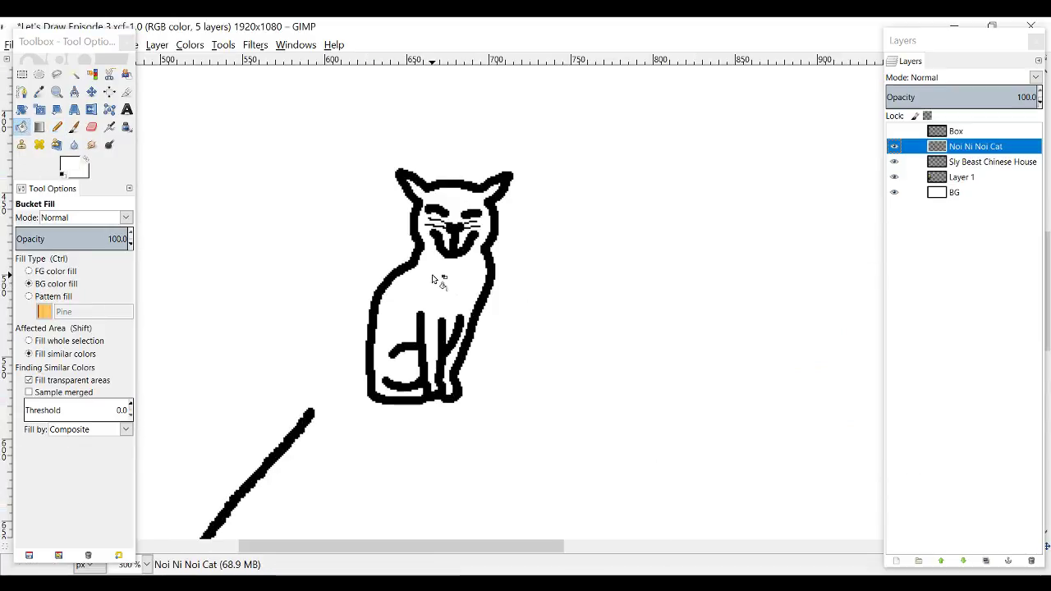
scroll(433, 280, up, 1)
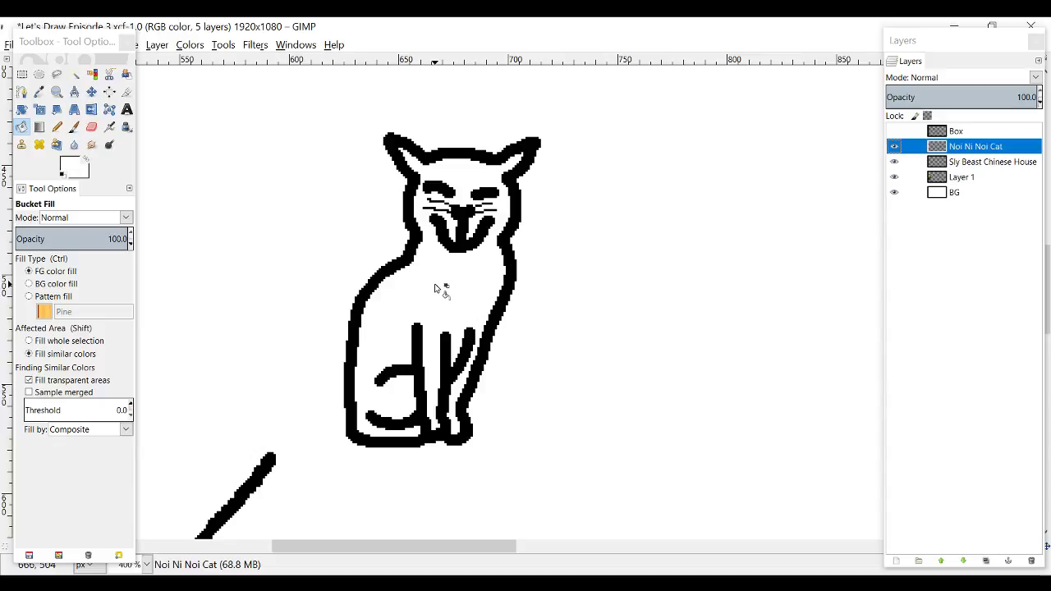
Step: Return to the black pencil and draw lines over the left eye and on both cheeks
click(56, 128)
click(63, 174)
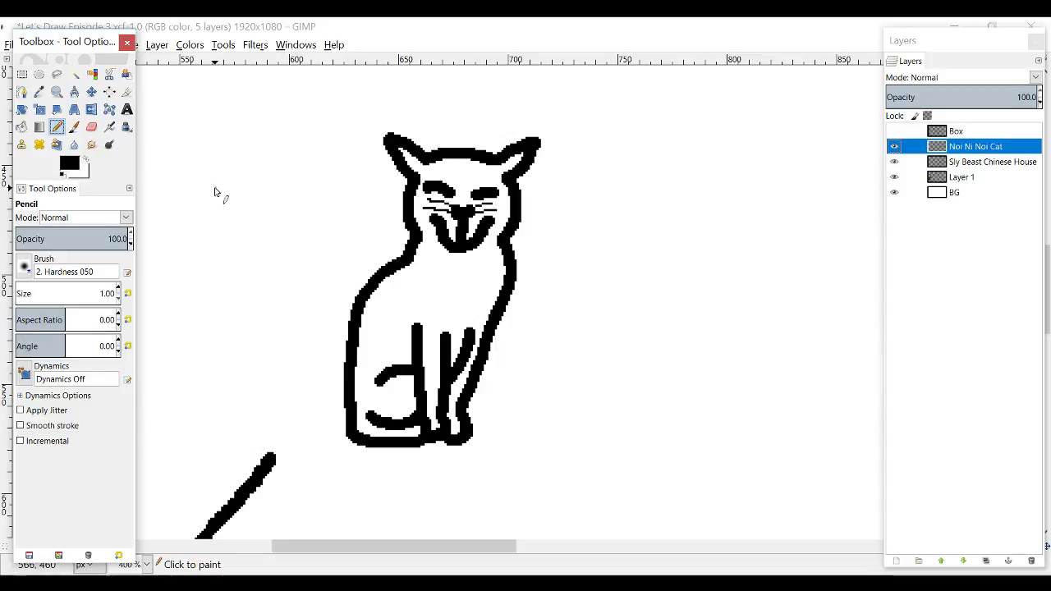
ctrl+scroll(421, 229, up, 1)
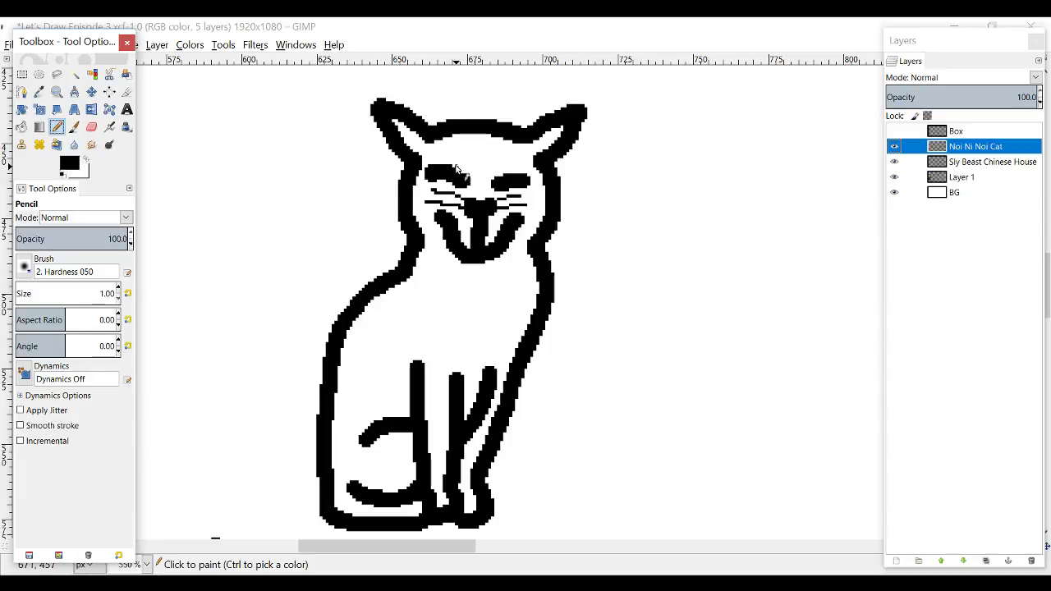
drag(463, 170, 497, 176)
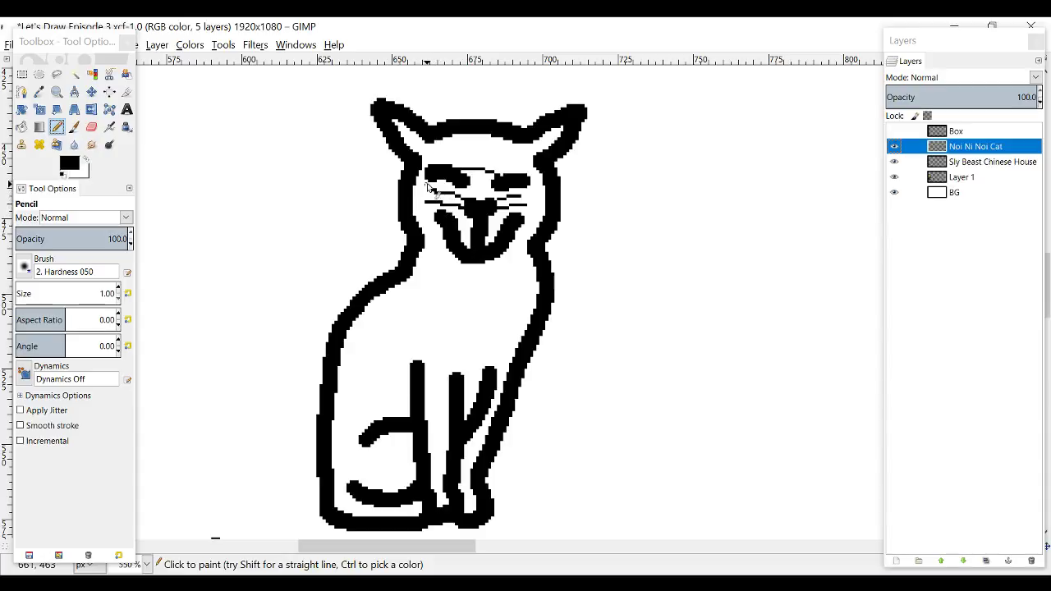
drag(431, 186, 414, 190)
drag(528, 192, 540, 204)
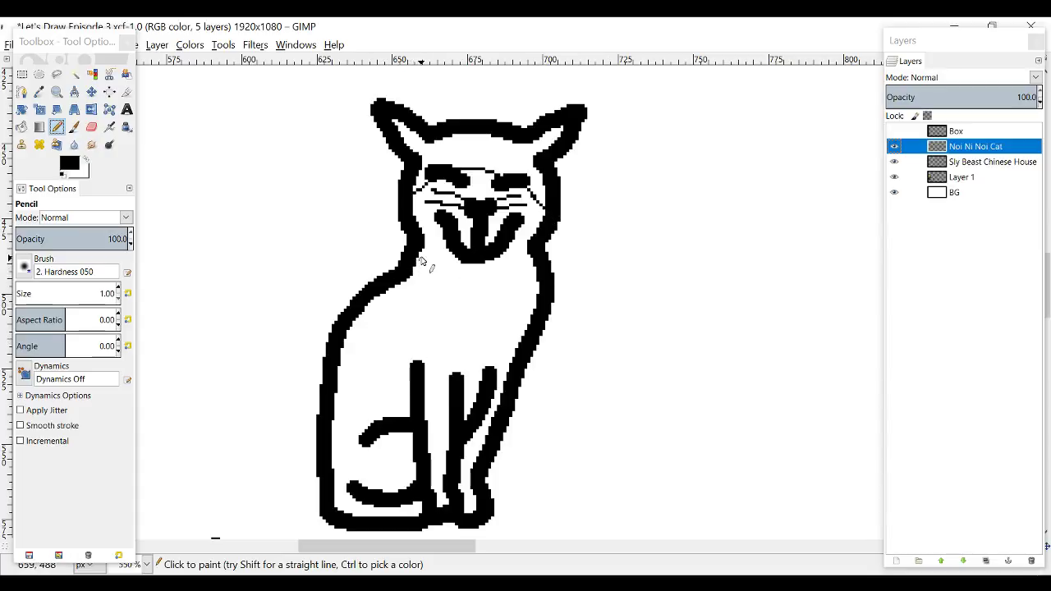
Step: Draw 1 px patch lines down the chest and along the paw curve
mouse_move(425, 253)
mouse_down()
mouse_move(422, 342)
mouse_move(407, 345)
mouse_move(372, 328)
mouse_up()
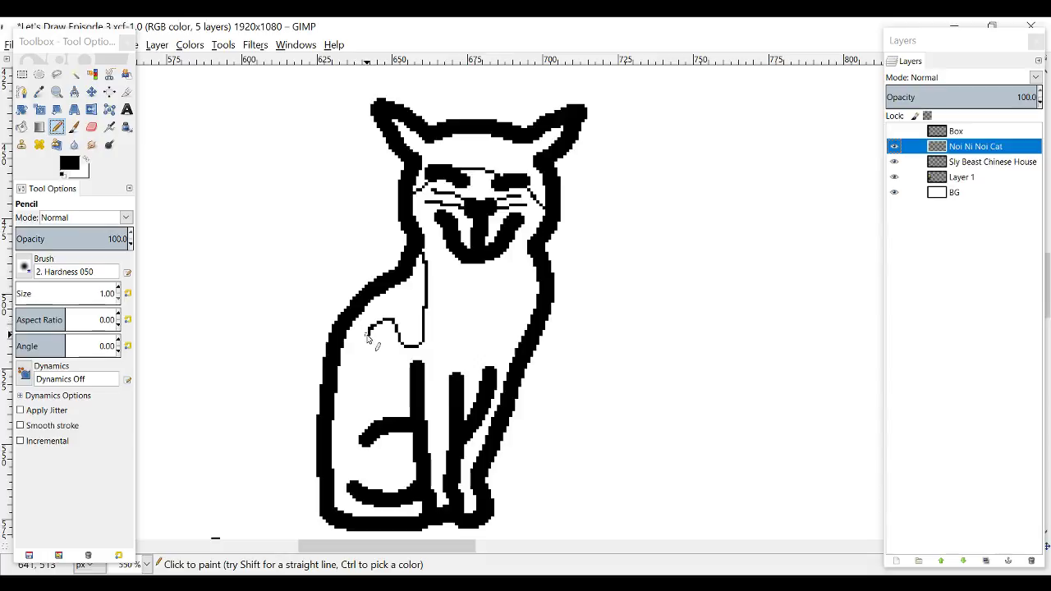
drag(369, 340, 395, 400)
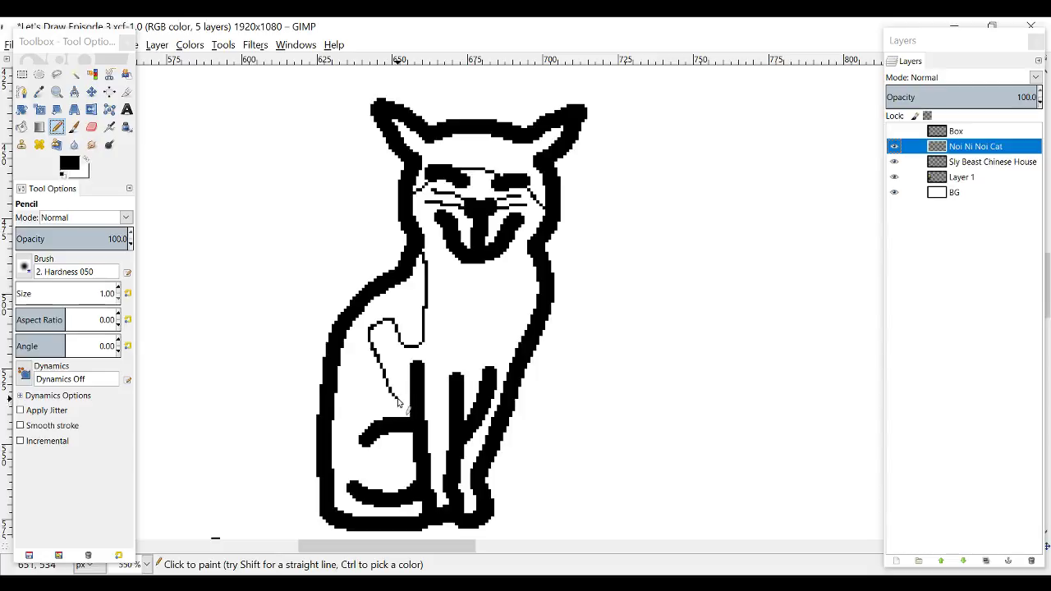
drag(397, 401, 402, 421)
drag(362, 443, 346, 469)
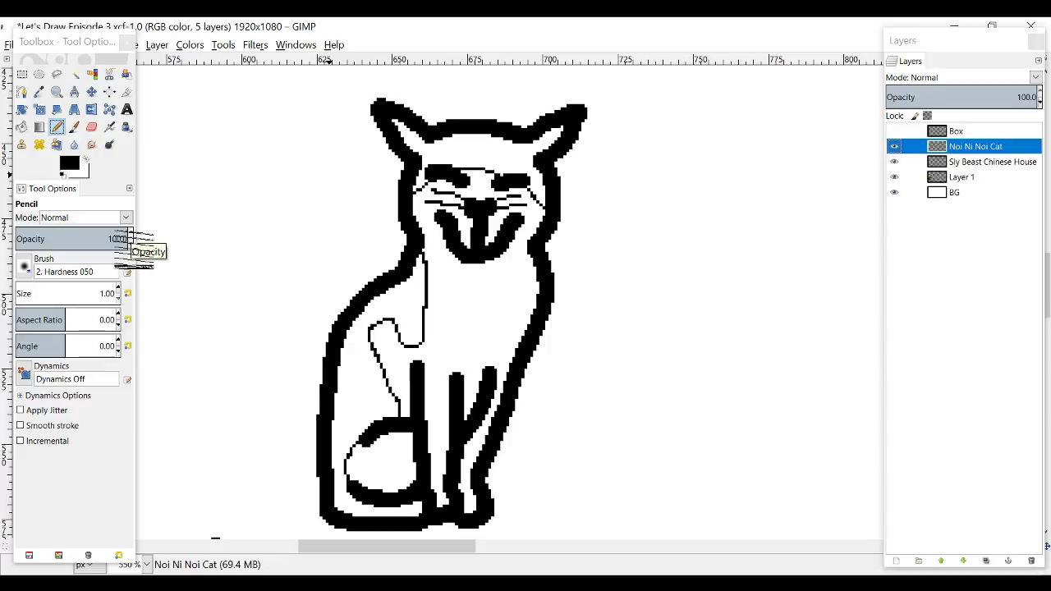
Step: Set the foreground colour to dark grey 2e2e2e
click(71, 166)
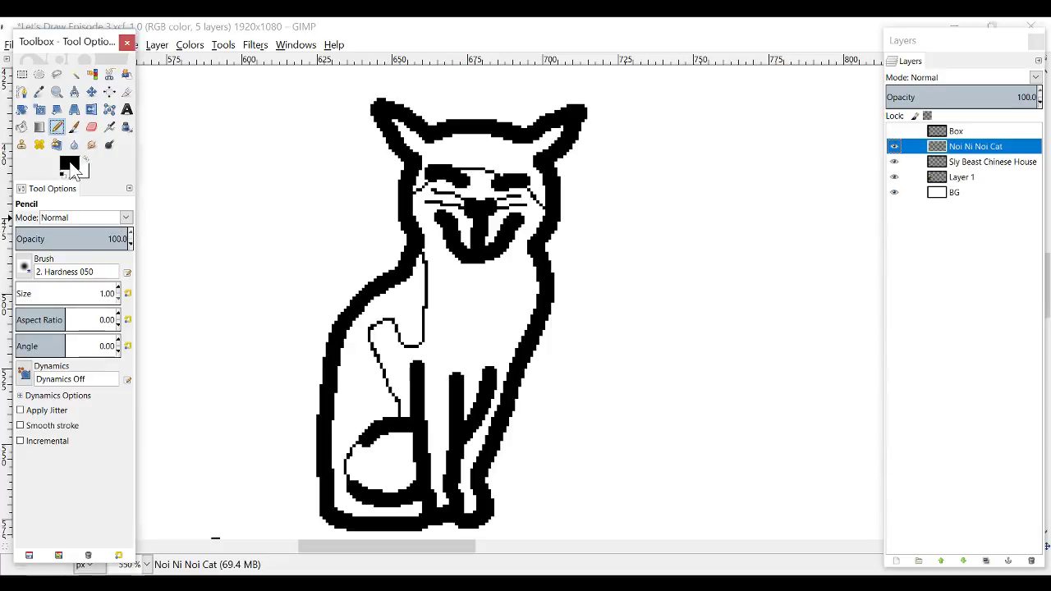
drag(697, 393, 683, 408)
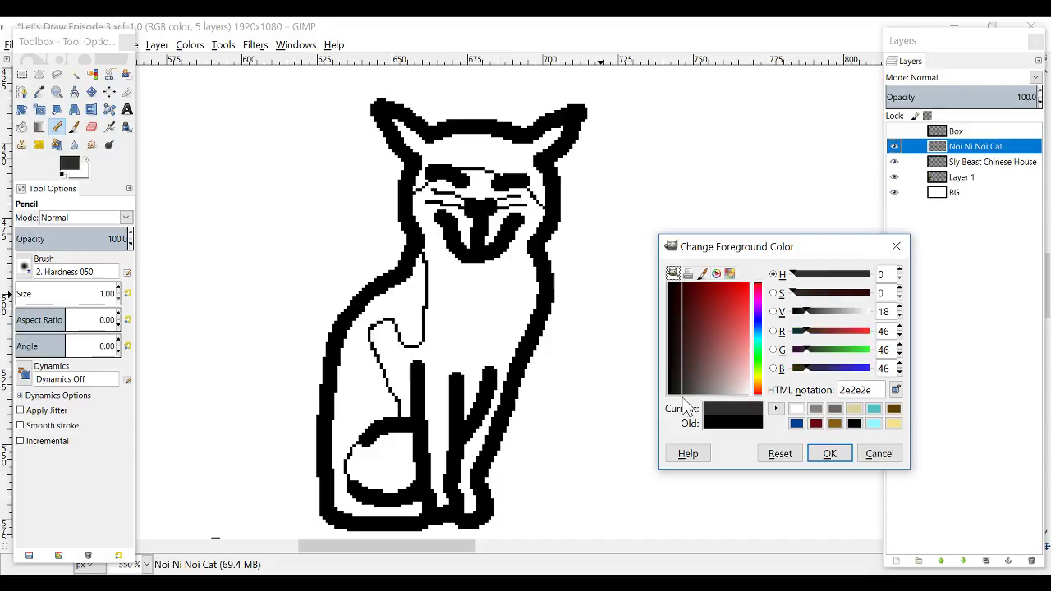
click(829, 453)
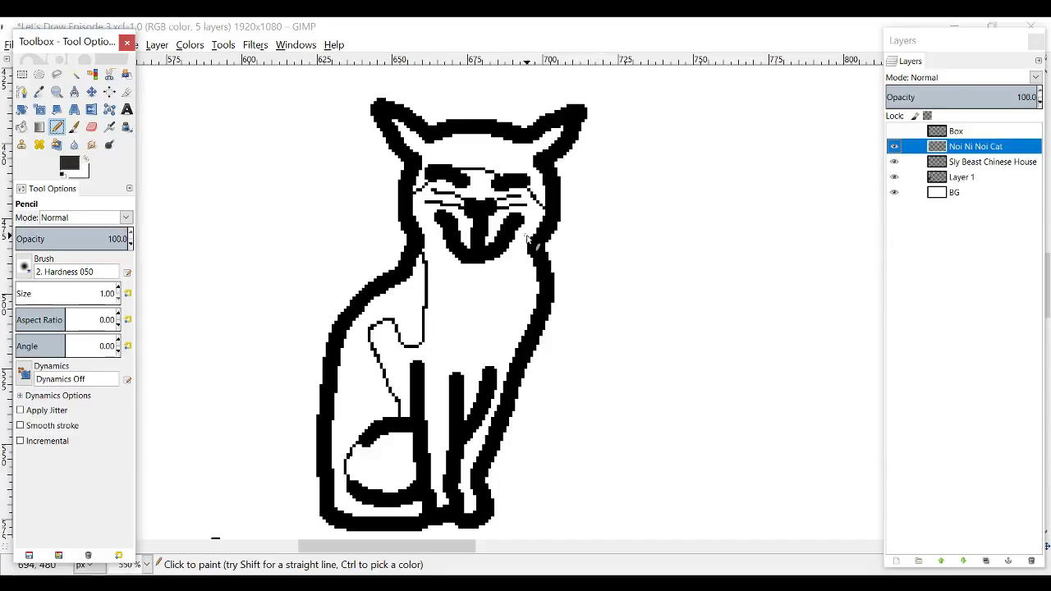
Step: Bucket-fill the cat's head and left body dark grey, then restore default black and white
click(21, 127)
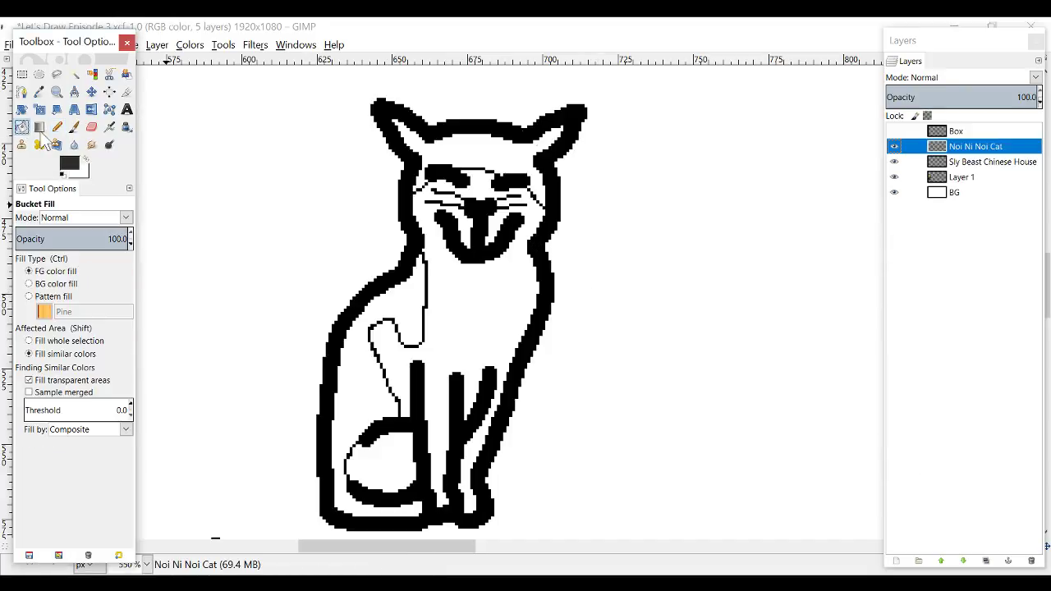
click(475, 162)
click(399, 307)
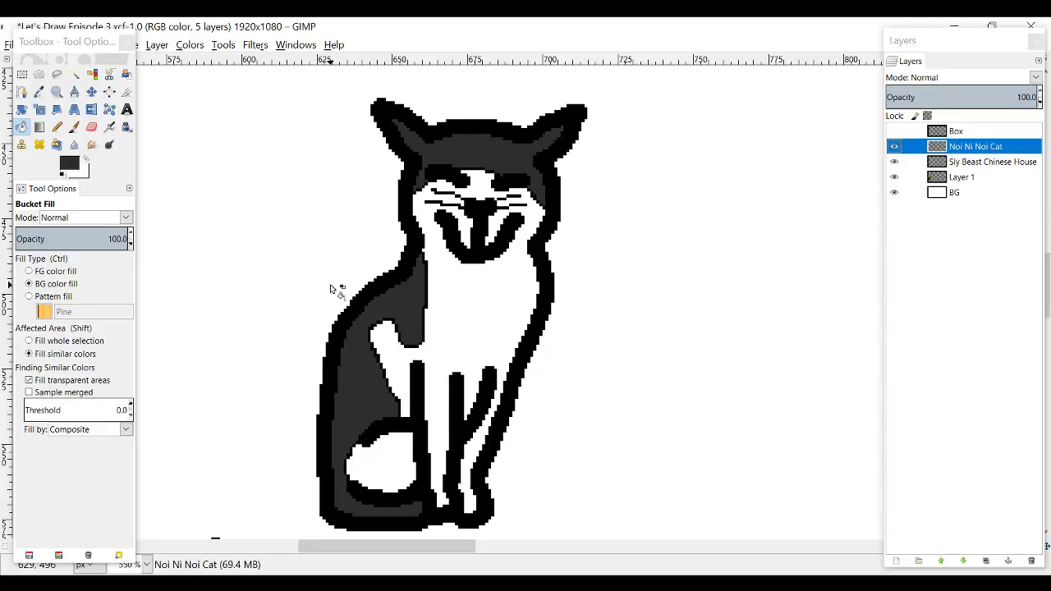
scroll(336, 289, down, 2)
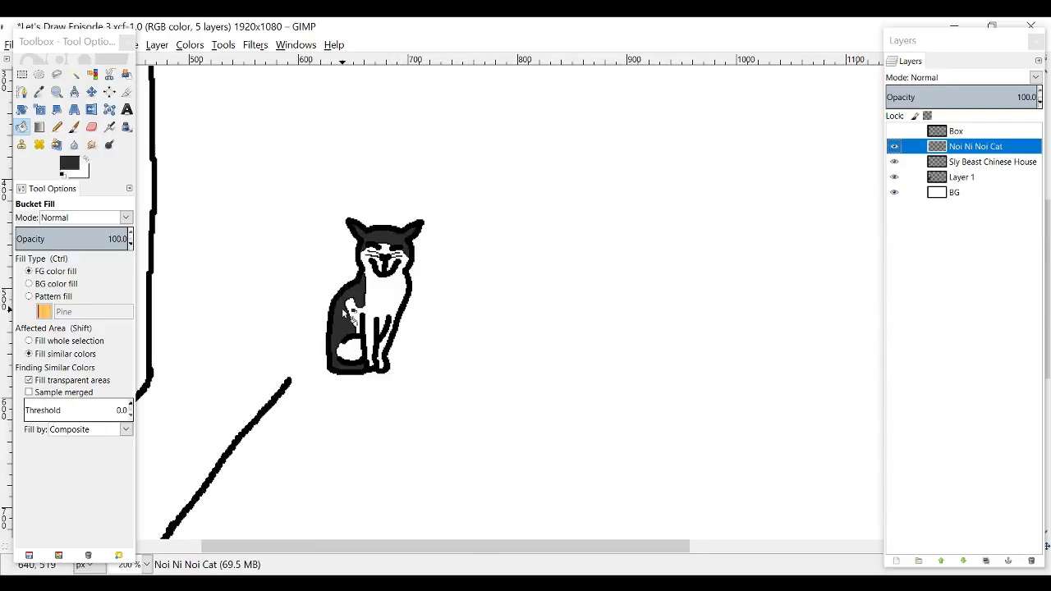
scroll(344, 314, up, 2)
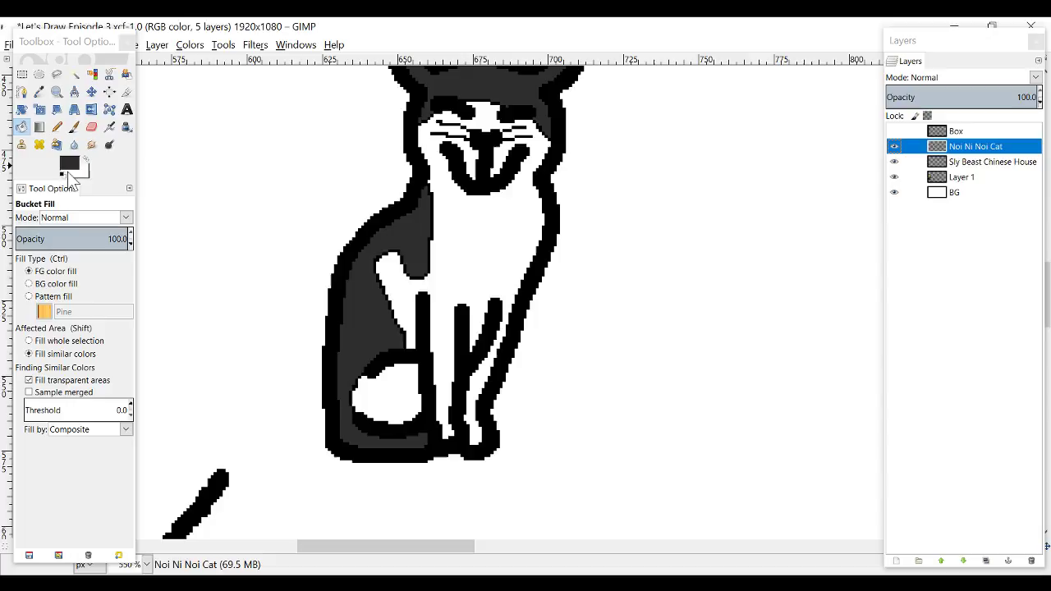
click(64, 174)
Step: With the 1 px pencil, draw black eye marks across the cat's face
key(n)
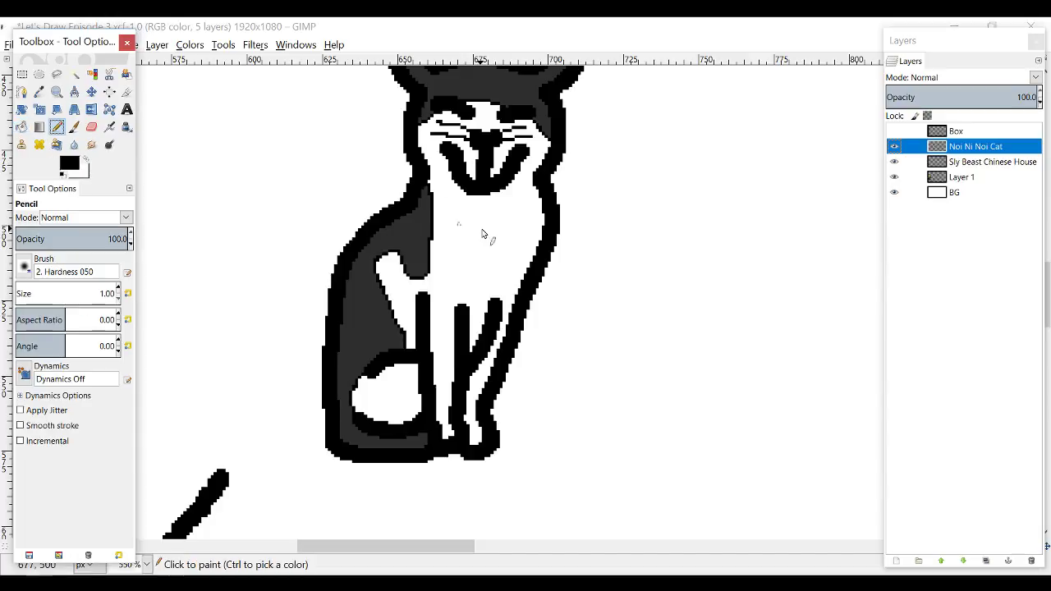
scroll(482, 234, up, 3)
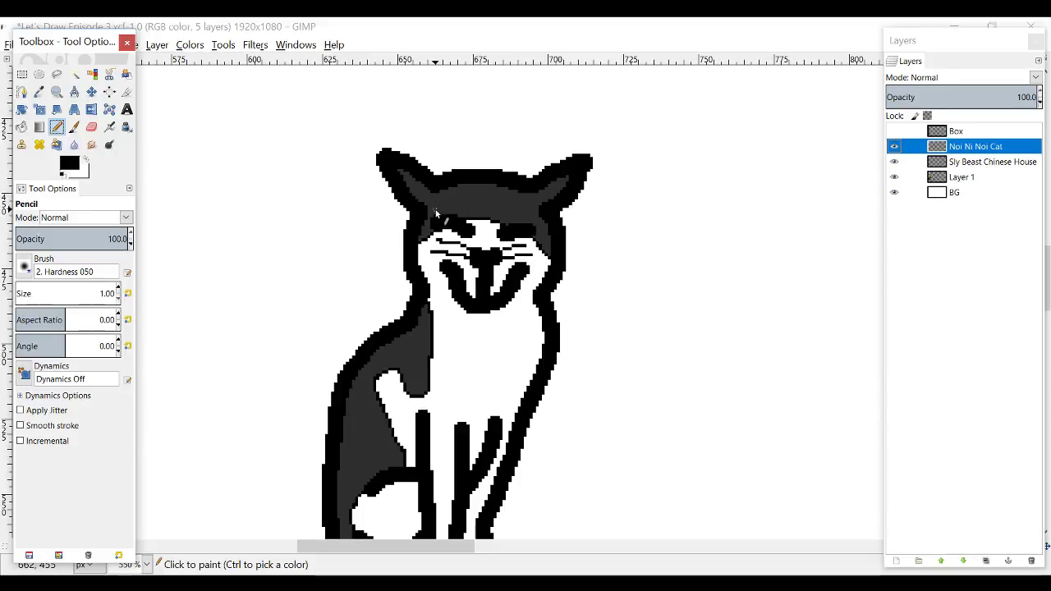
mouse_move(437, 220)
mouse_down()
mouse_move(470, 204)
mouse_move(471, 220)
mouse_move(514, 228)
mouse_move(497, 222)
mouse_move(512, 209)
mouse_move(513, 227)
mouse_move(536, 238)
mouse_up()
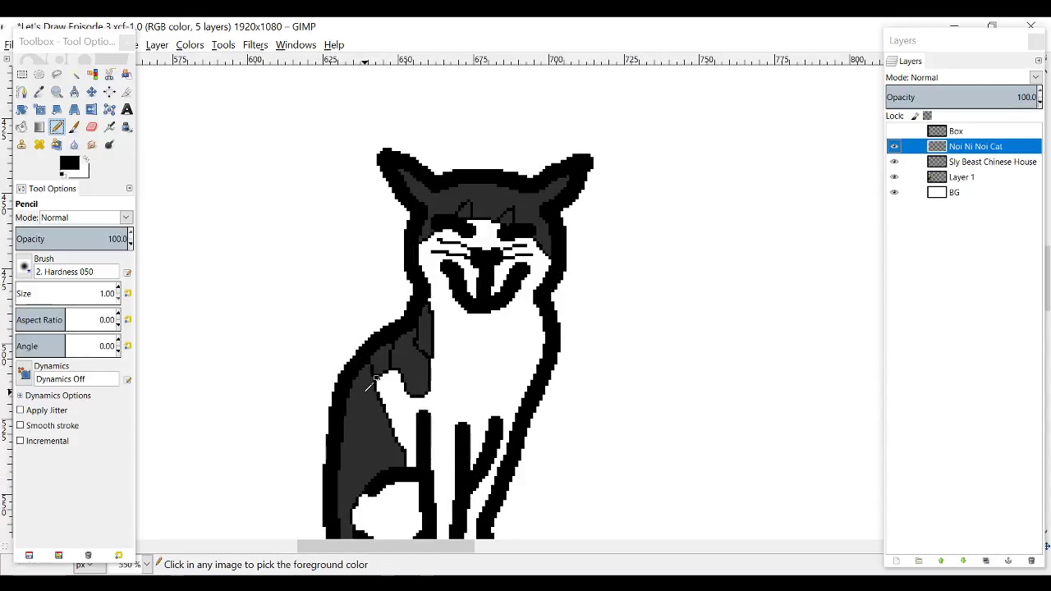
scroll(365, 396, down, 3)
scroll(365, 396, down, 2)
scroll(364, 397, up, 3)
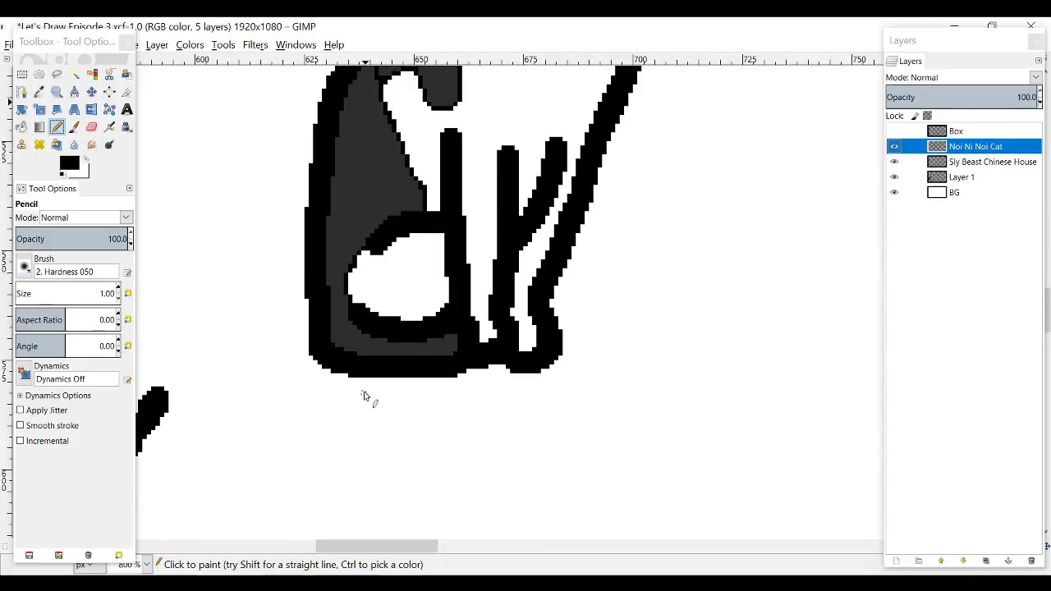
Step: Outline the paw edge and several rounded patches on the dark grey fur
drag(399, 161, 411, 182)
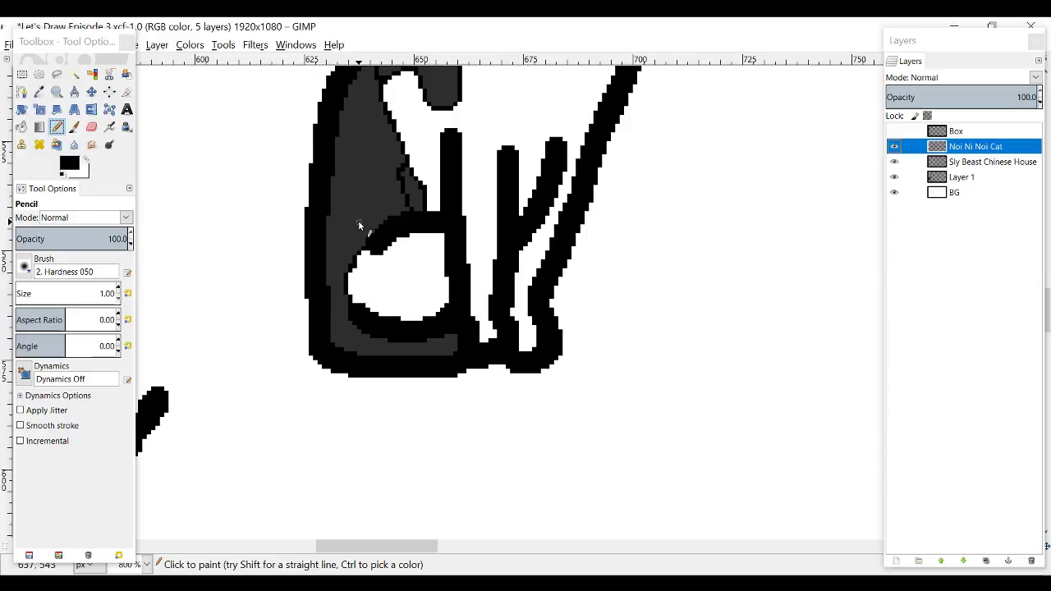
mouse_move(358, 220)
mouse_down()
mouse_move(353, 243)
mouse_move(369, 291)
mouse_up()
drag(364, 350, 367, 353)
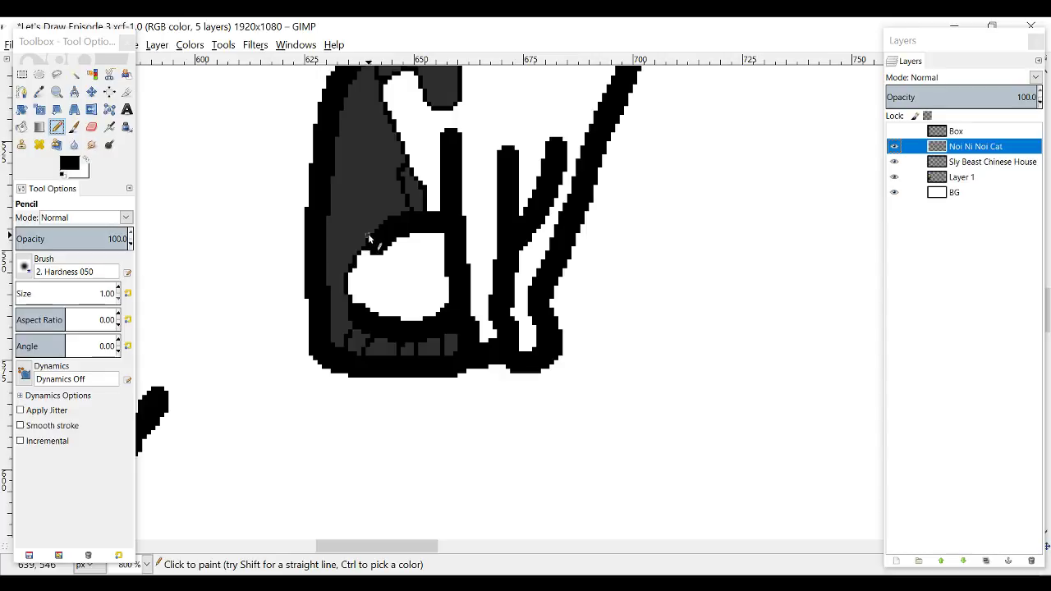
mouse_move(368, 238)
mouse_down()
mouse_move(357, 233)
mouse_move(338, 249)
mouse_move(348, 279)
mouse_up()
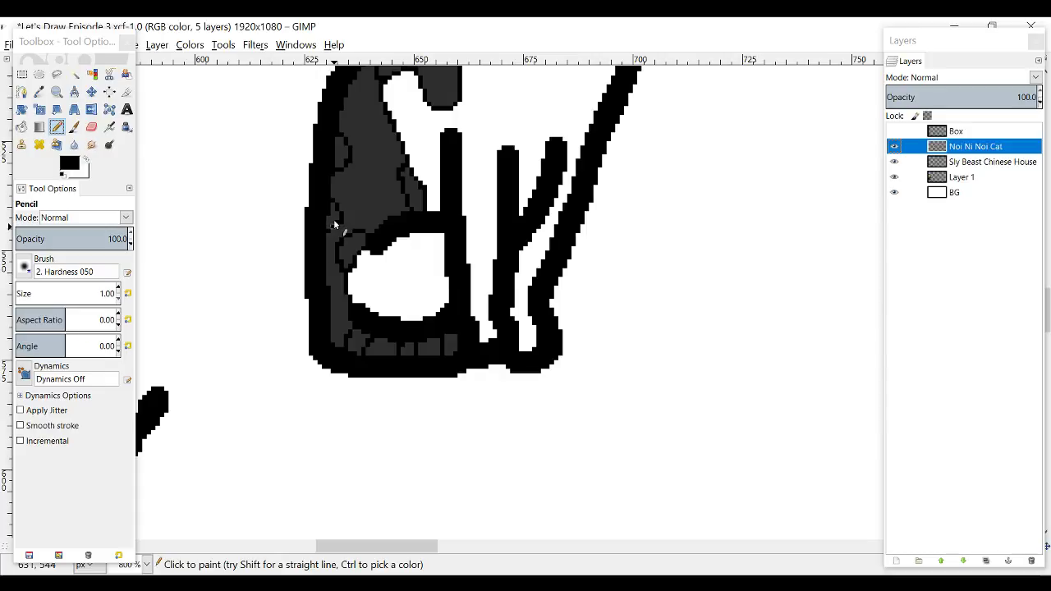
mouse_move(365, 179)
mouse_down()
mouse_move(362, 196)
mouse_move(375, 192)
mouse_move(365, 169)
mouse_up()
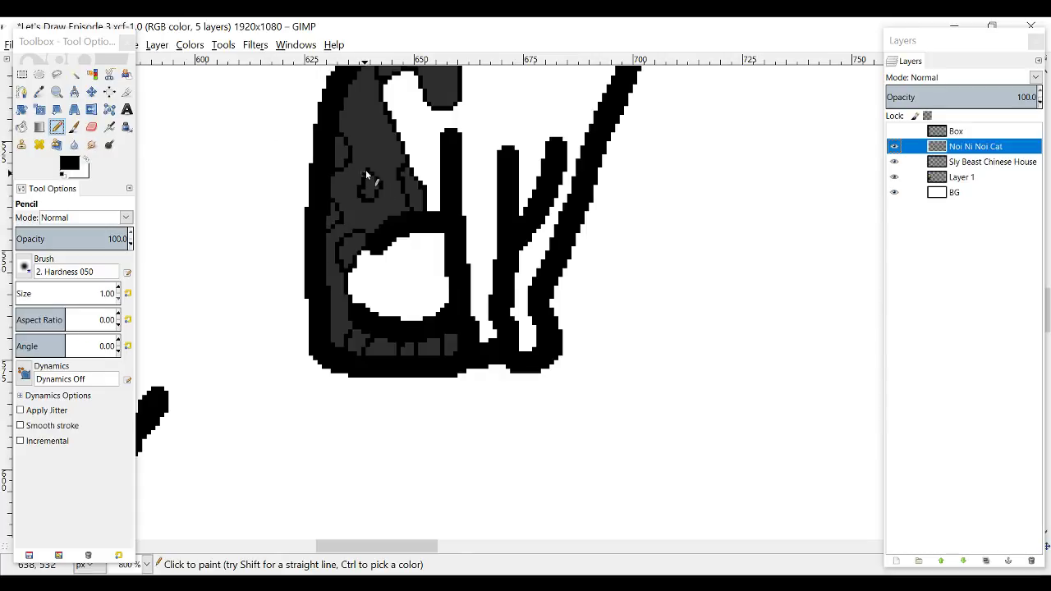
click(363, 115)
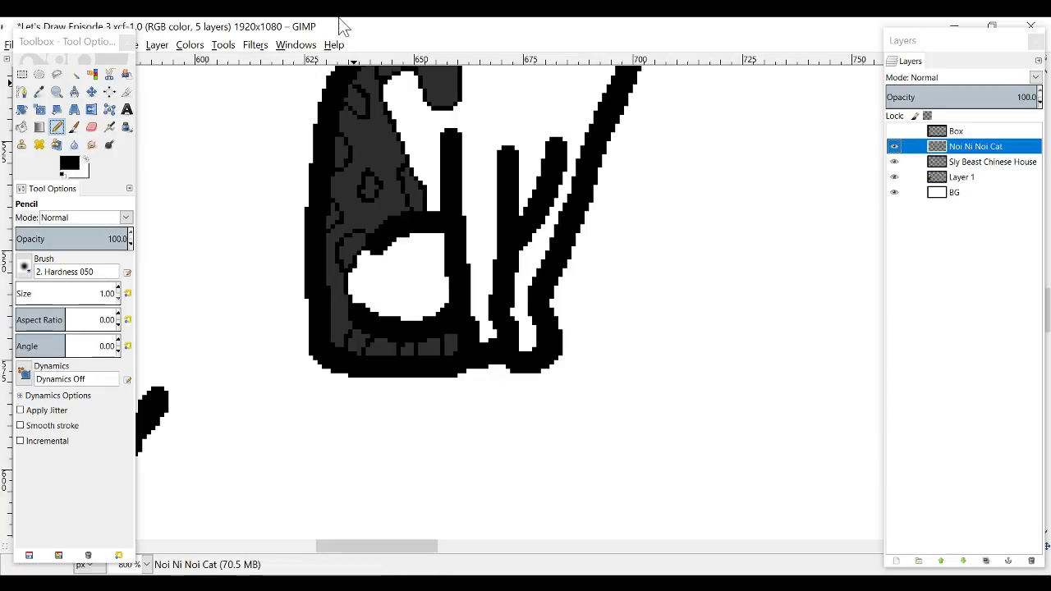
ctrl+scroll(412, 259, down, 1)
ctrl+scroll(412, 260, down, 1)
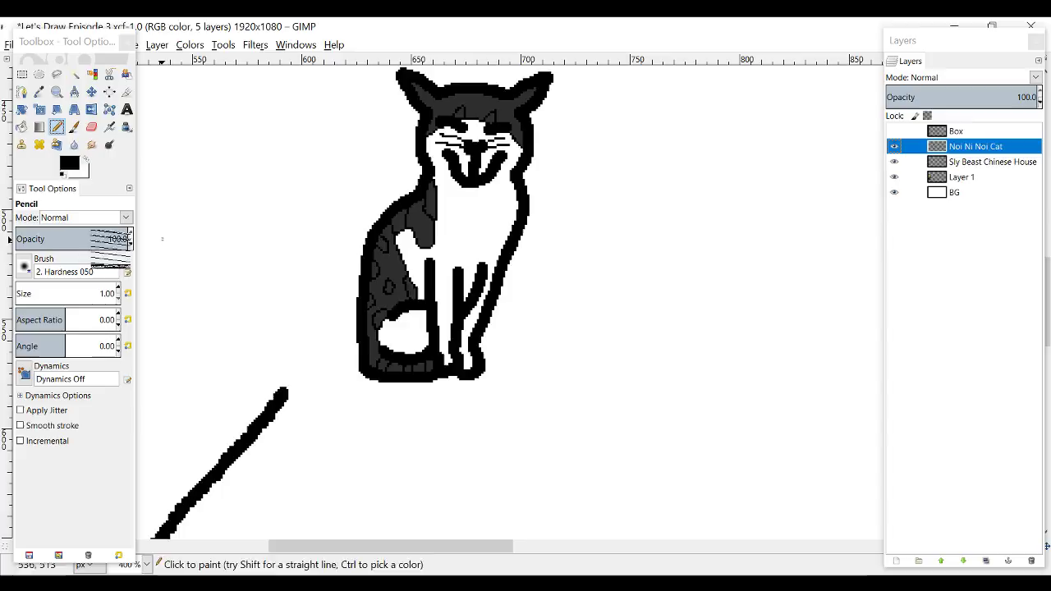
Step: Set the foreground colour to golden brown b58e42
click(69, 164)
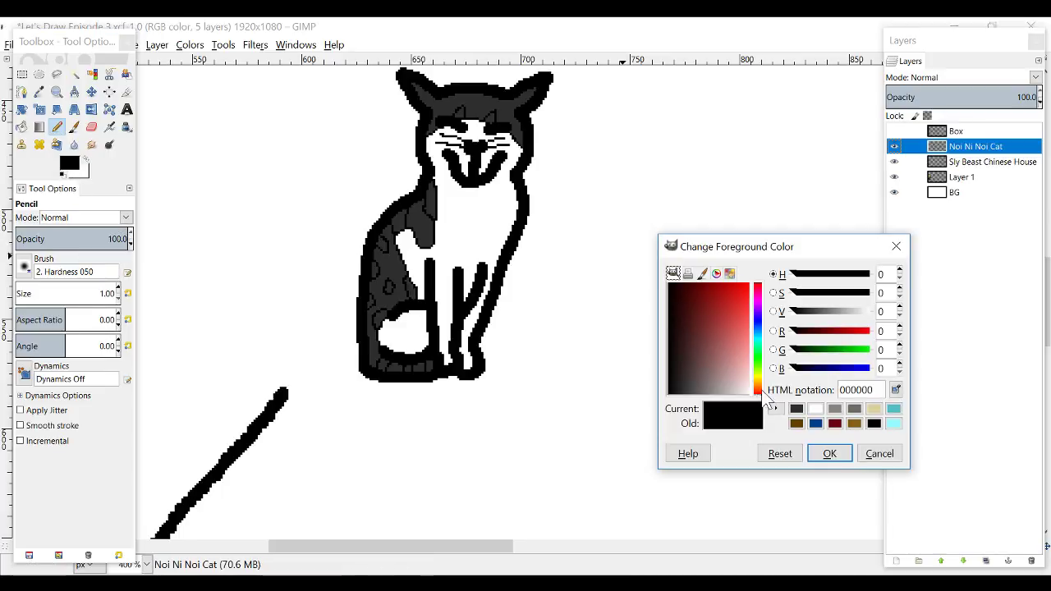
drag(756, 377, 759, 387)
drag(725, 357, 725, 322)
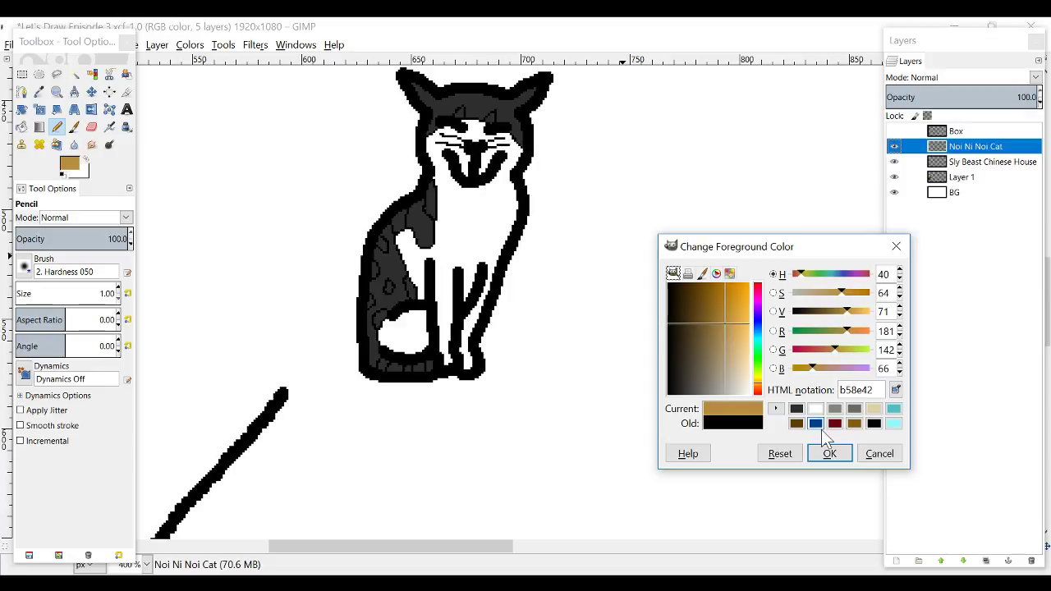
click(829, 453)
Step: Bucket-fill both eyes and the shoulder, flank and lower fur patches with gold
click(22, 127)
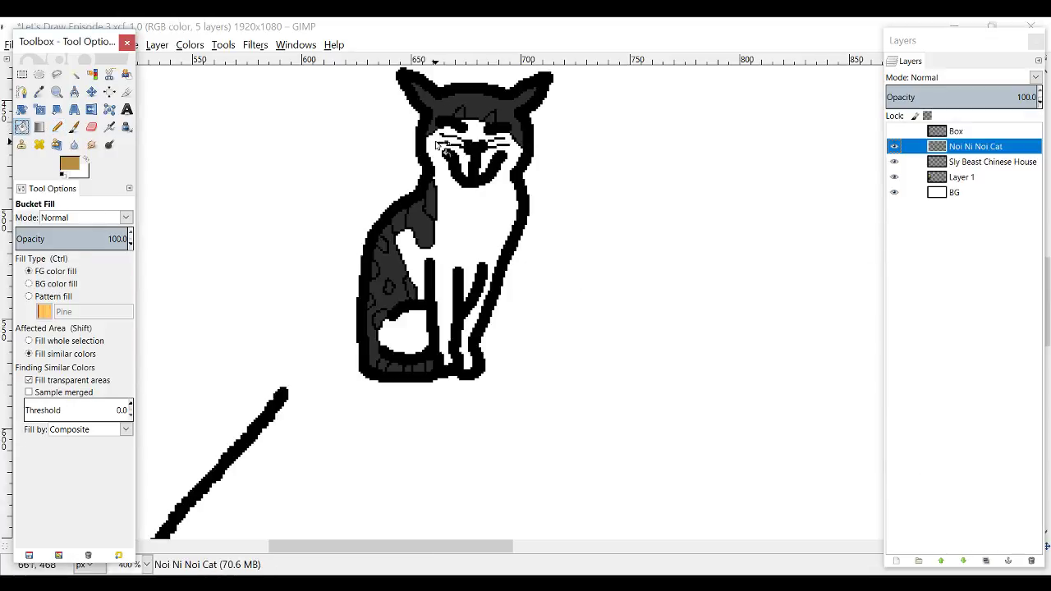
click(459, 113)
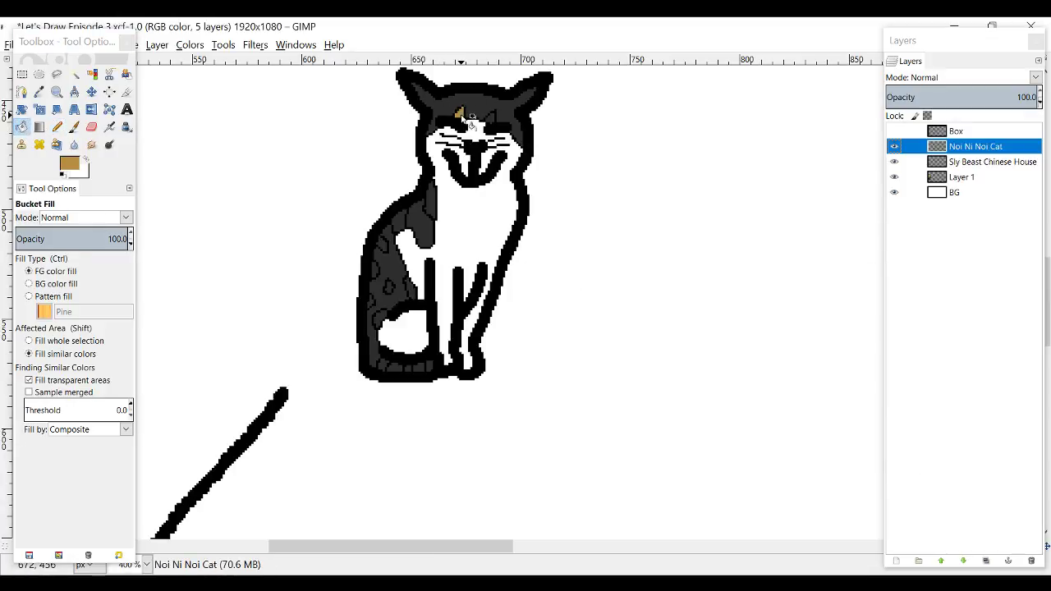
click(491, 118)
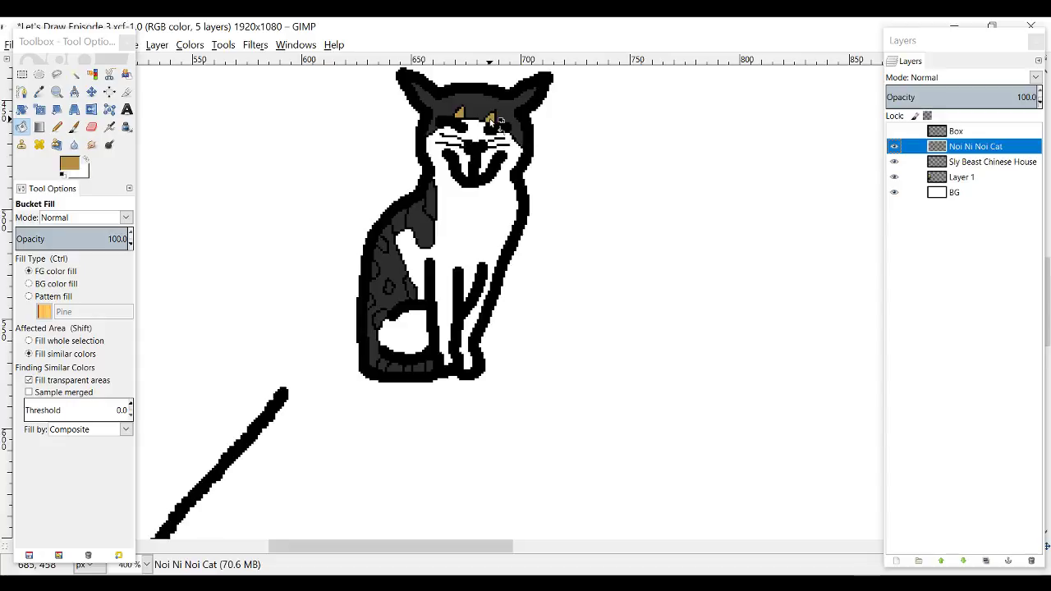
click(432, 205)
click(401, 221)
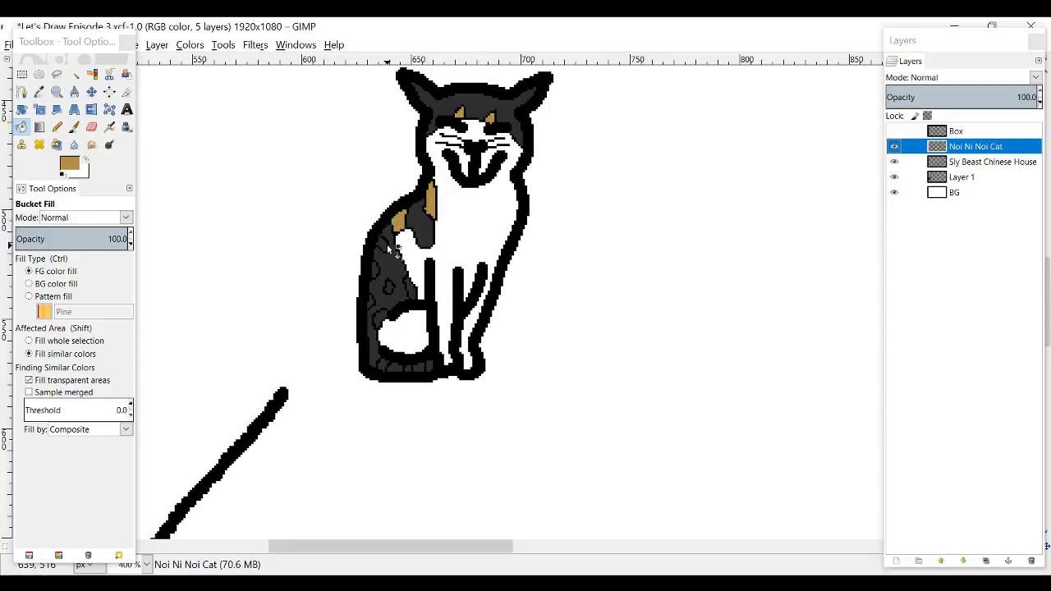
click(381, 243)
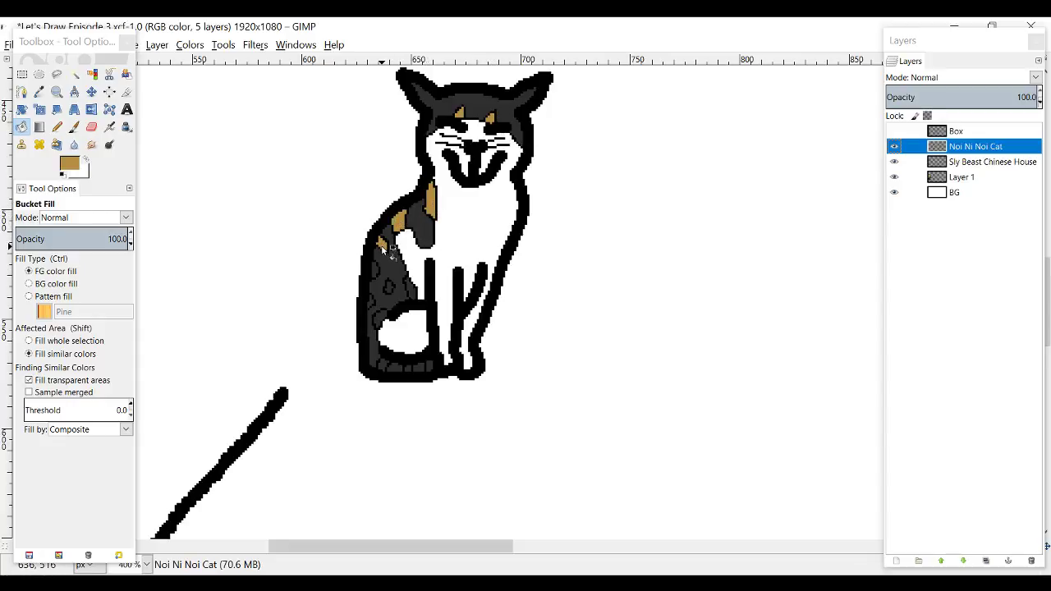
click(371, 302)
click(389, 289)
click(387, 318)
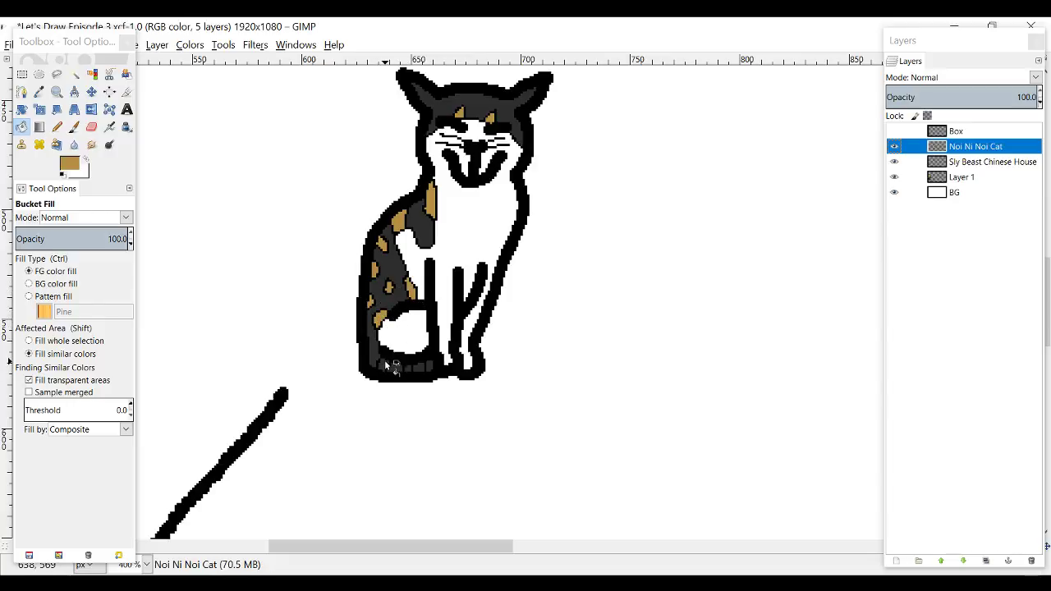
ctrl+scroll(411, 403, up, 3)
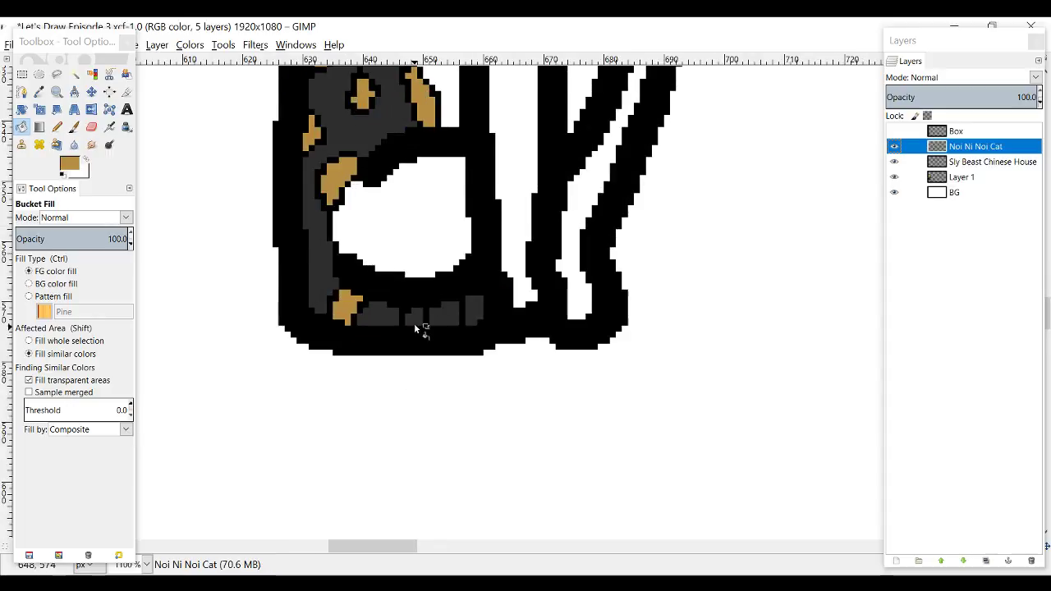
ctrl+scroll(469, 308, down, 5)
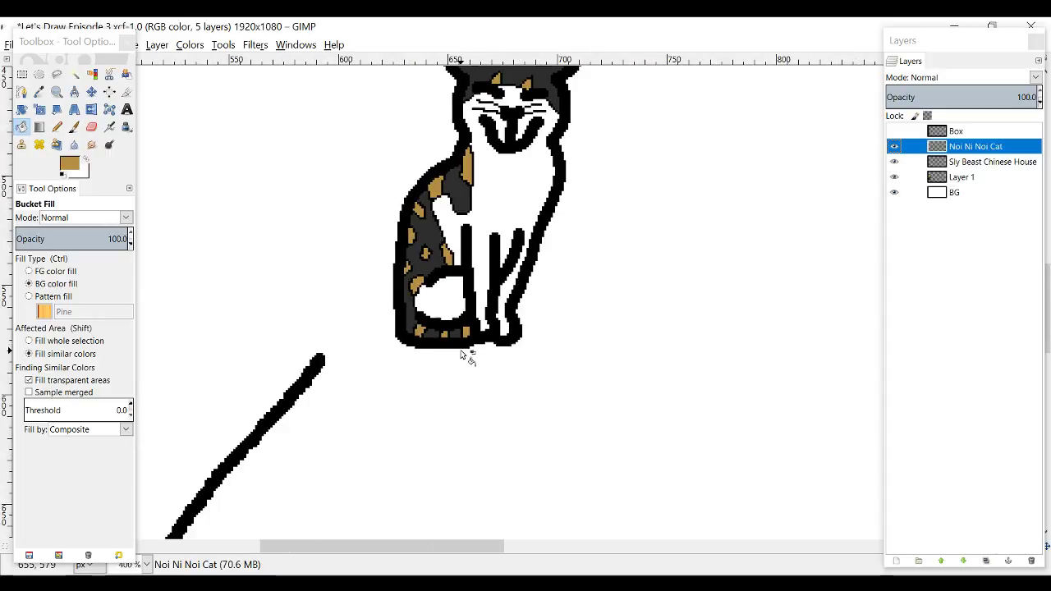
ctrl+scroll(473, 362, down, 1)
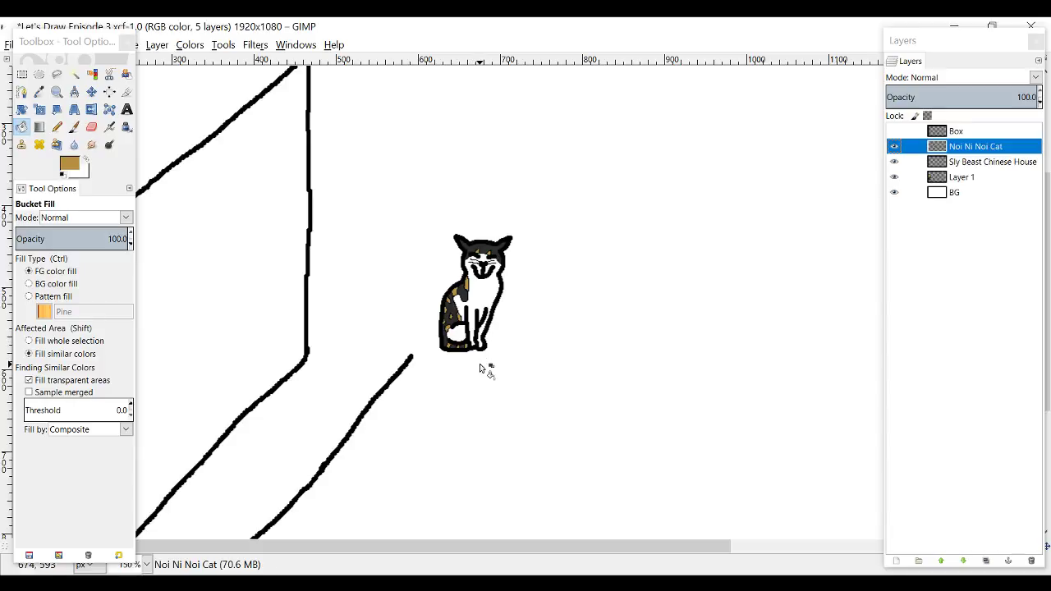
ctrl+scroll(480, 369, down, 2)
ctrl+scroll(447, 333, up, 2)
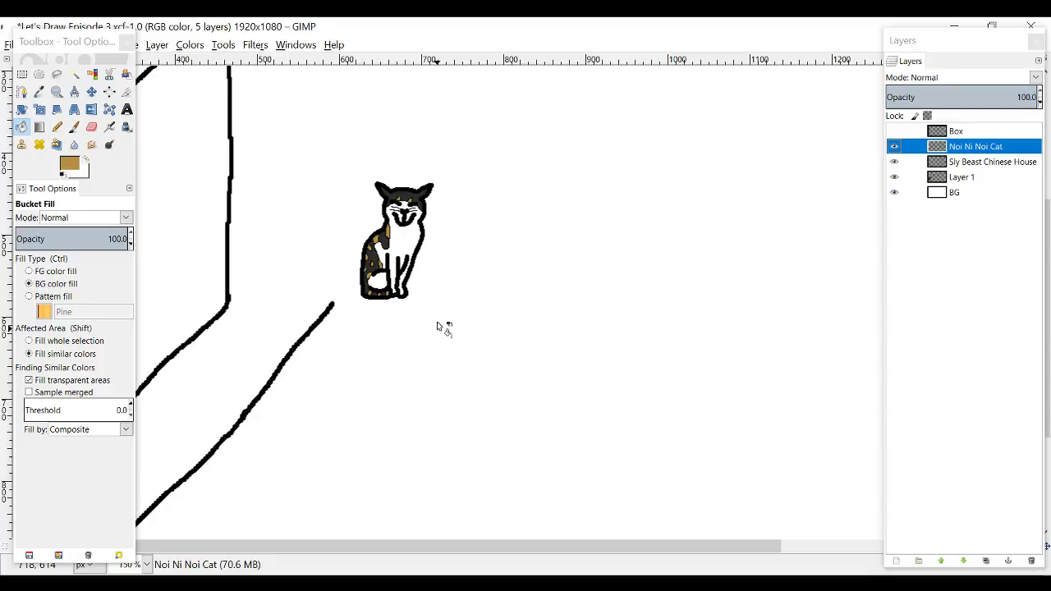
Step: Select a rectangle around the cat, cut and paste it, and move it lower
click(22, 75)
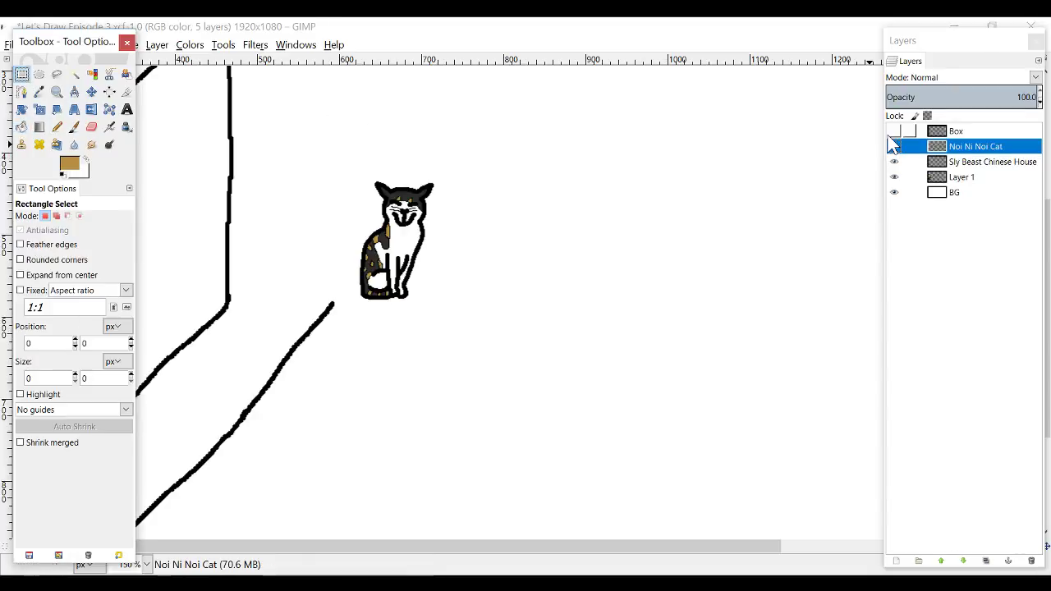
click(955, 146)
ctrl+scroll(540, 188, down, 2)
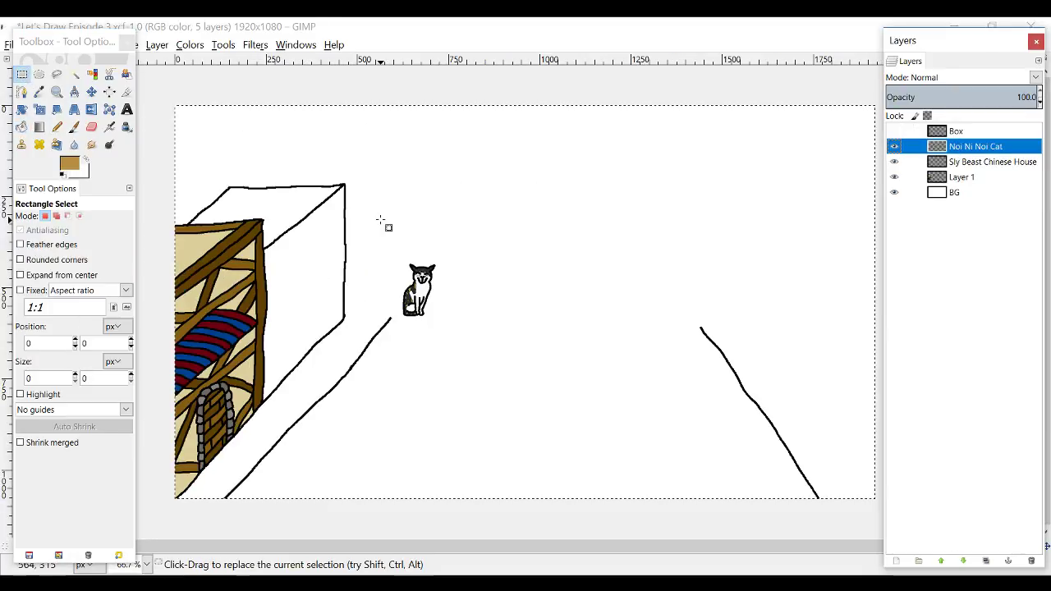
drag(378, 220, 538, 362)
key(ctrl+x)
key(ctrl+v)
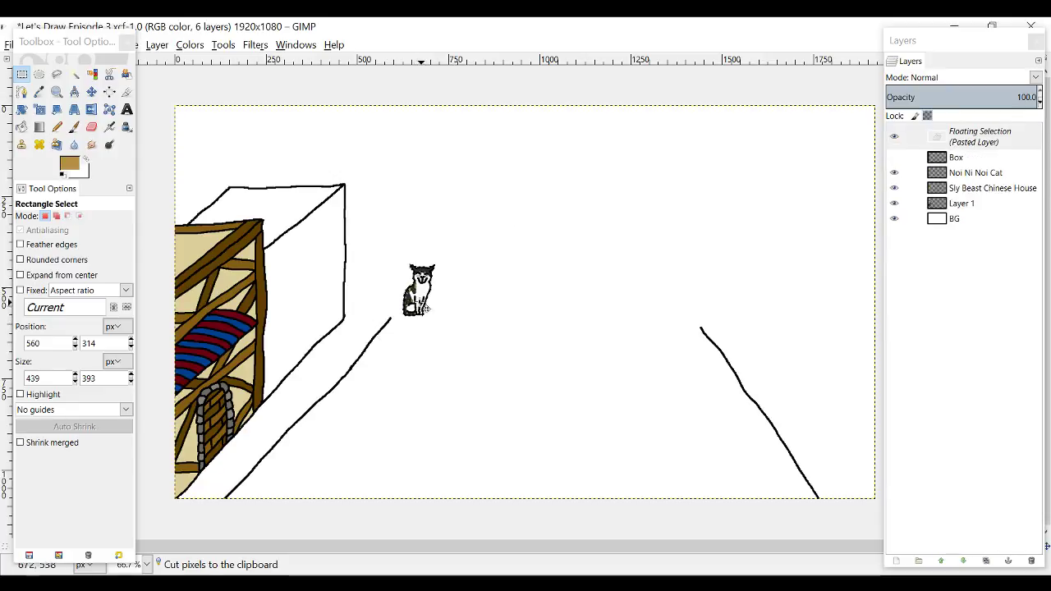
drag(462, 295, 521, 328)
Step: Undo the paste and cut, deselect, and activate the Sly Beast Chinese House layer
key(ctrl+z)
key(ctrl+z)
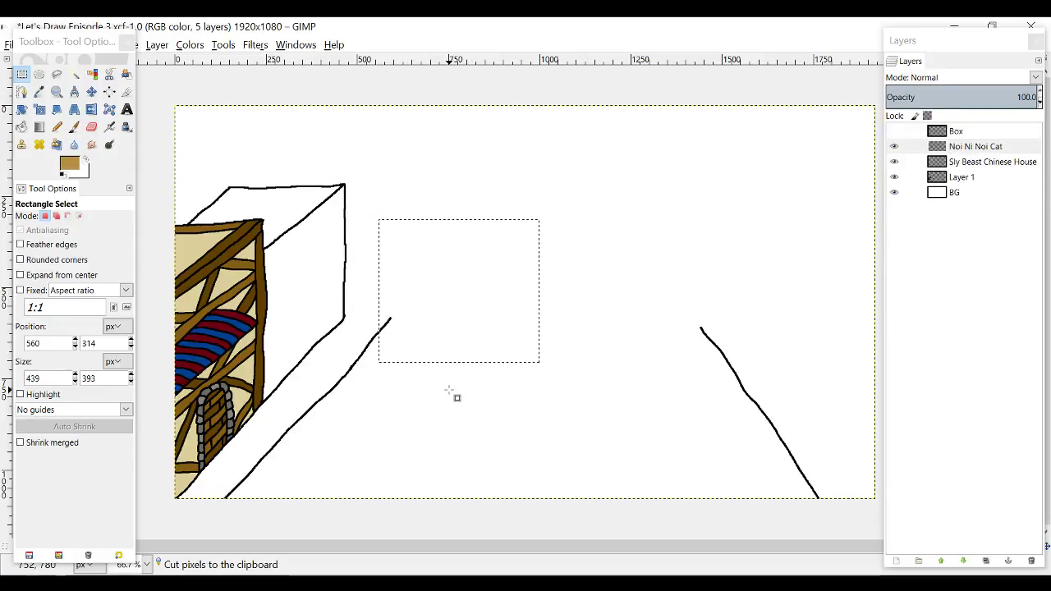
key(ctrl+z)
click(457, 386)
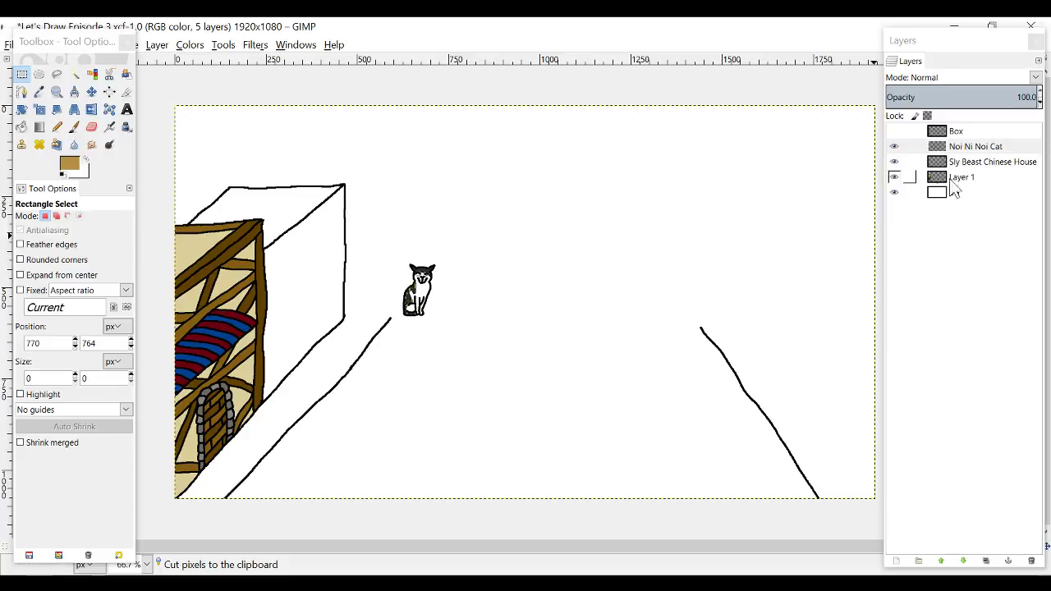
click(968, 163)
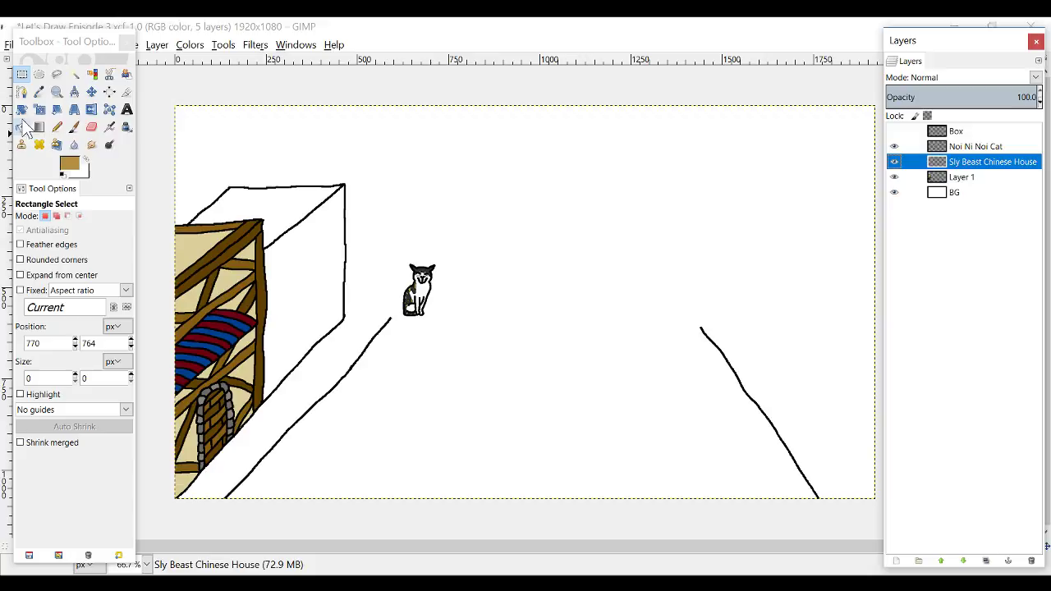
Step: Set up a black Pencil at size 5 and zoom around the right road edge
click(57, 126)
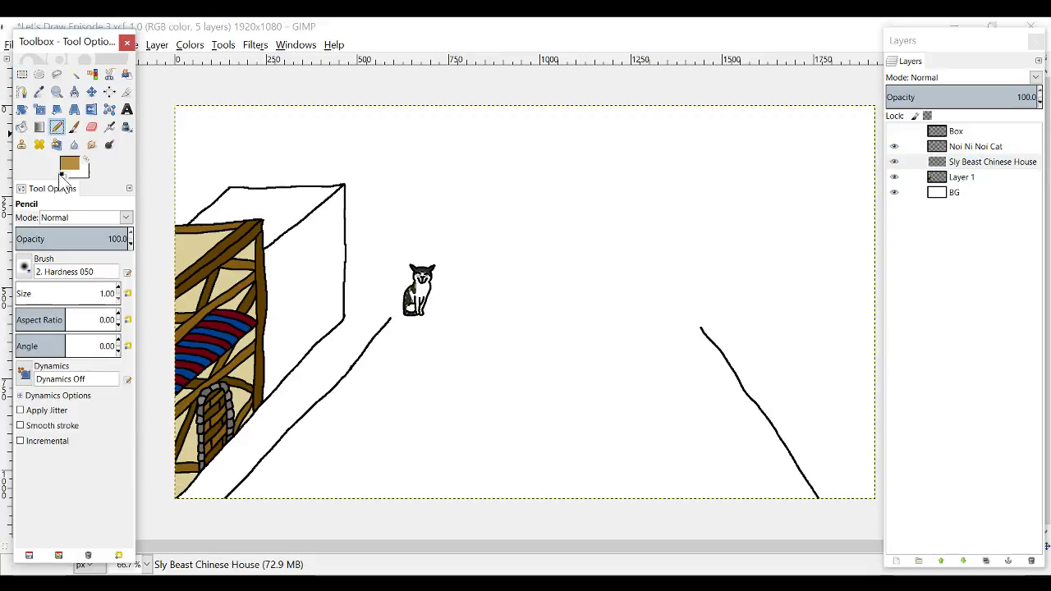
click(65, 174)
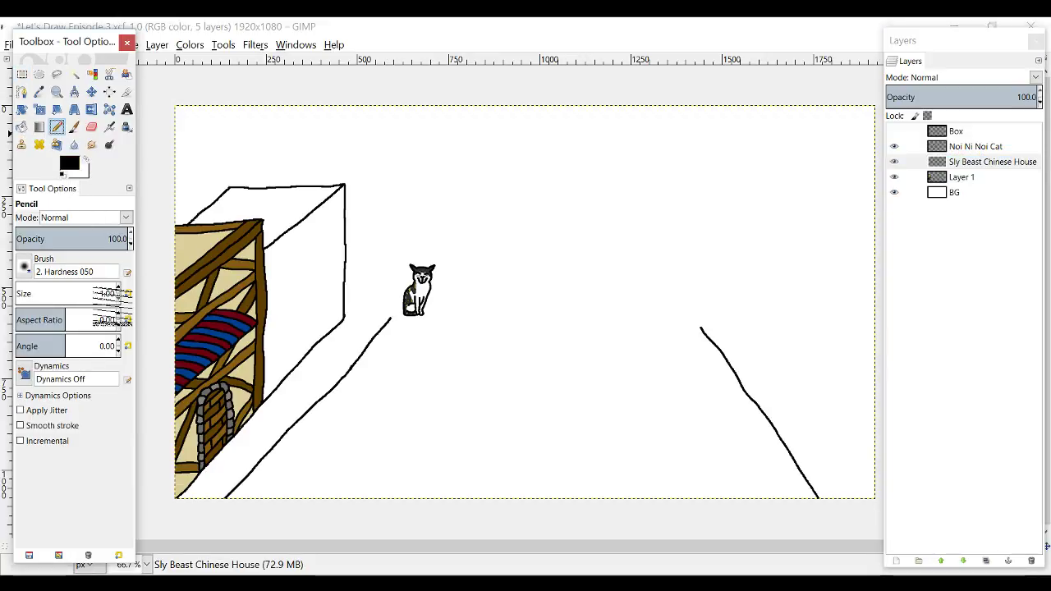
click(92, 289)
text(10)
key(Return)
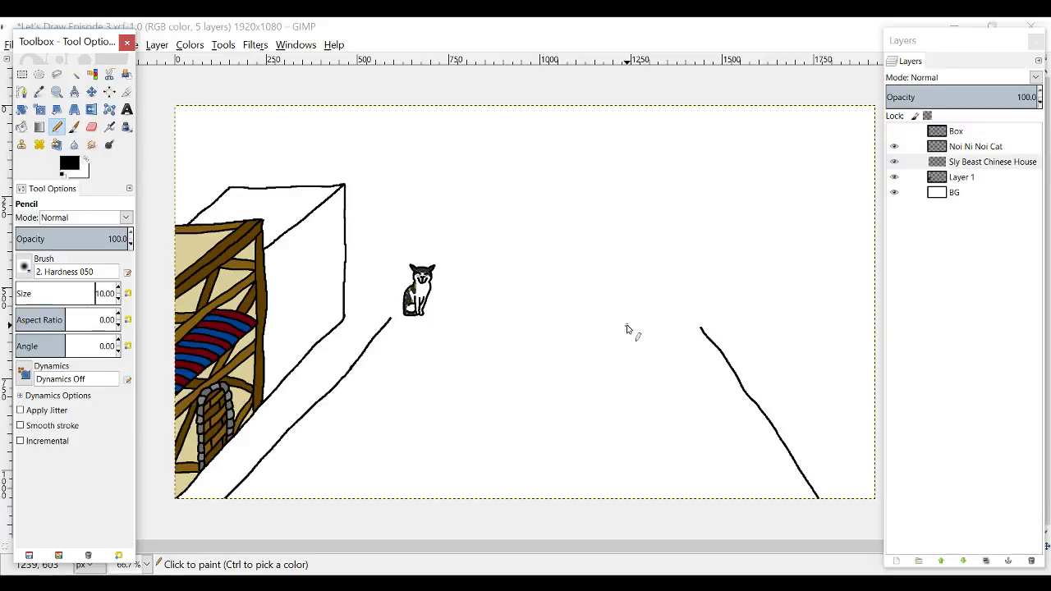
click(95, 293)
text(5)
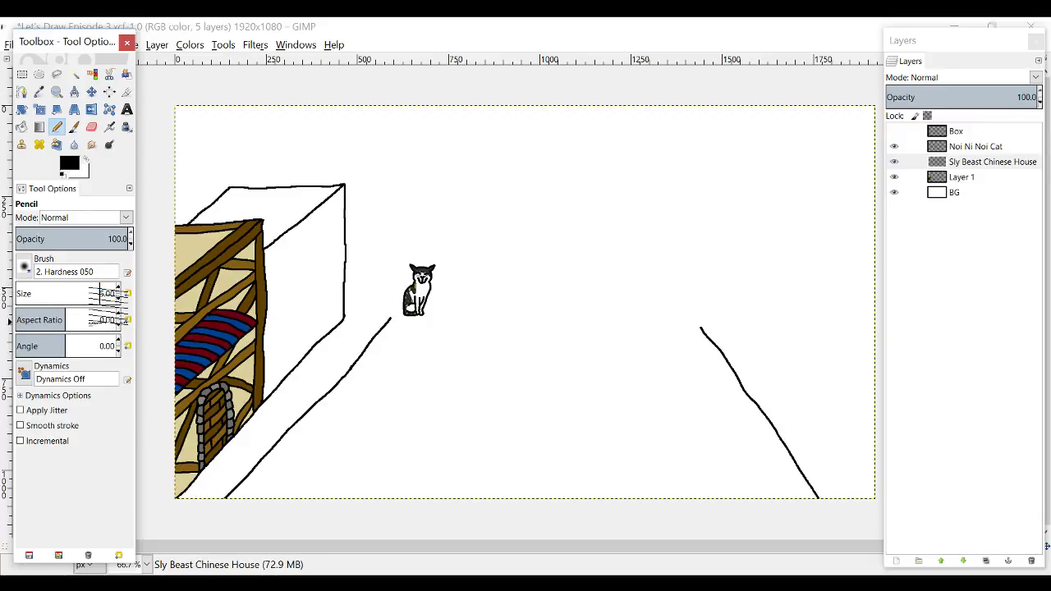
key(Return)
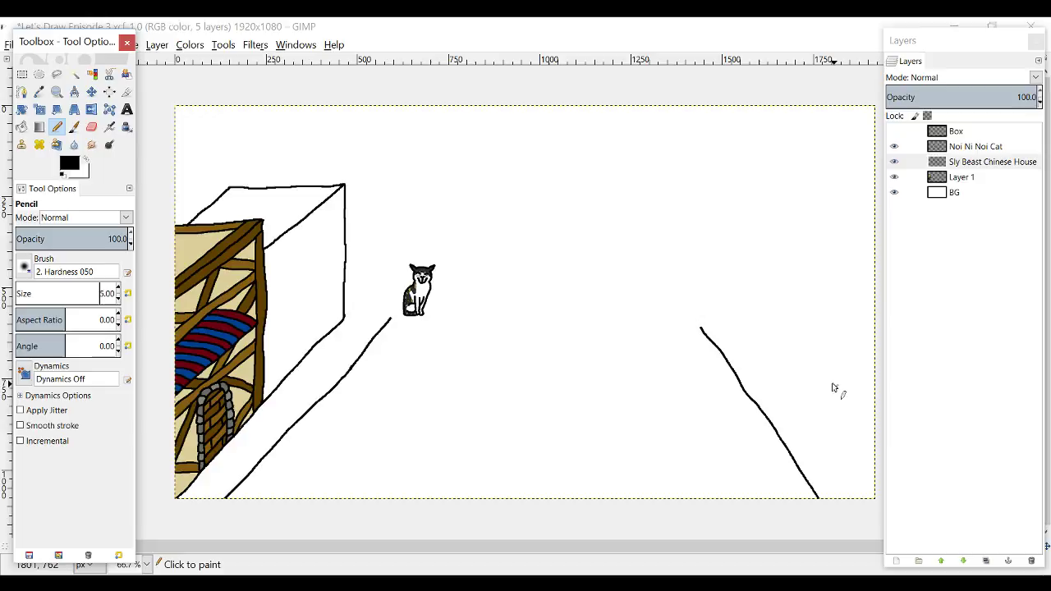
scroll(833, 433, up, 2)
scroll(821, 485, up, 2)
scroll(815, 485, down, 1)
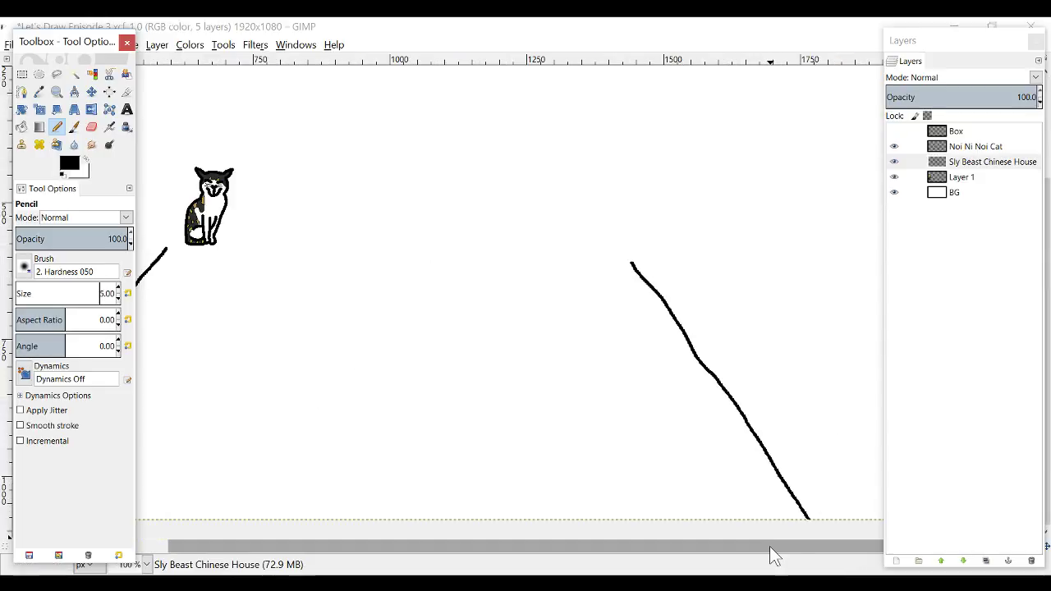
scroll(816, 460, up, 1)
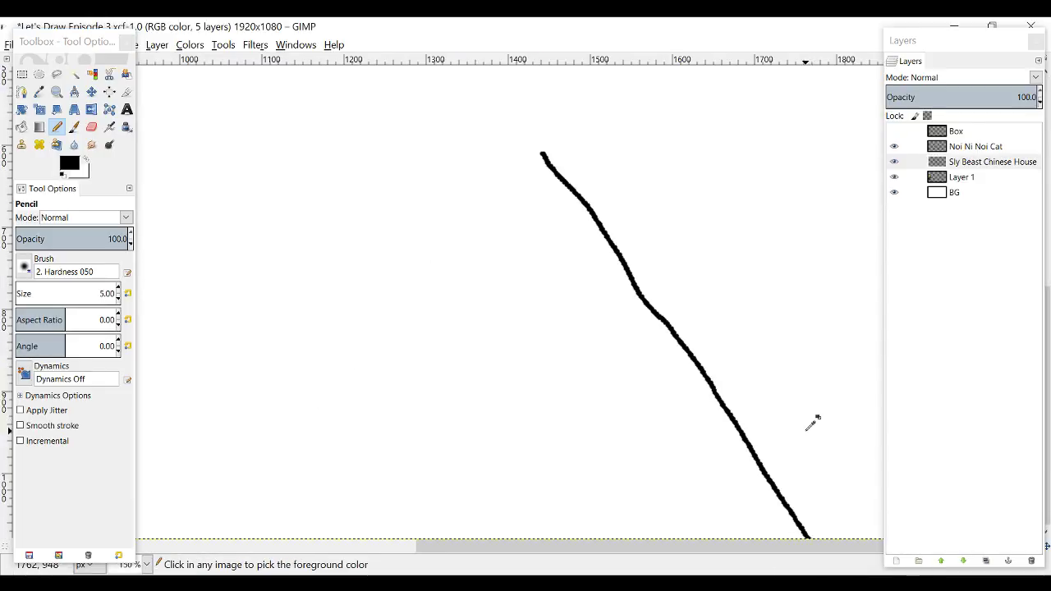
scroll(829, 415, down, 2)
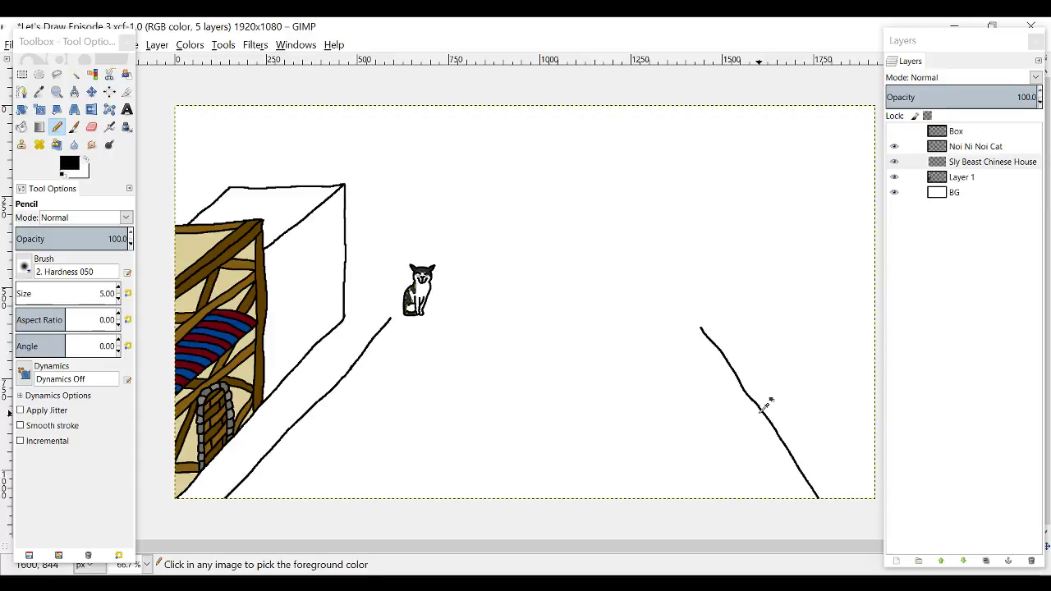
scroll(766, 405, up, 2)
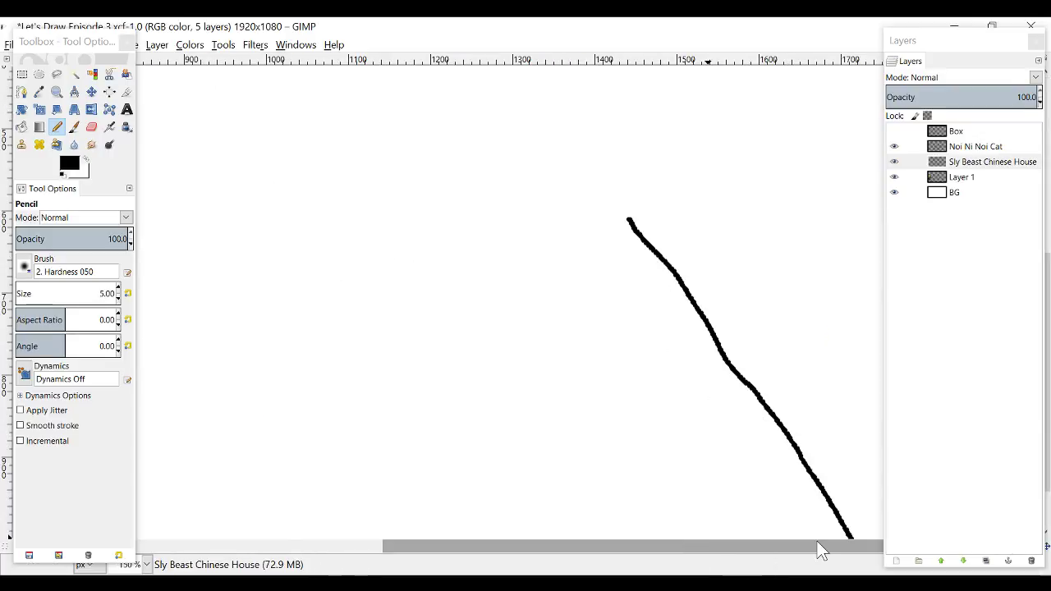
scroll(796, 460, down, 2)
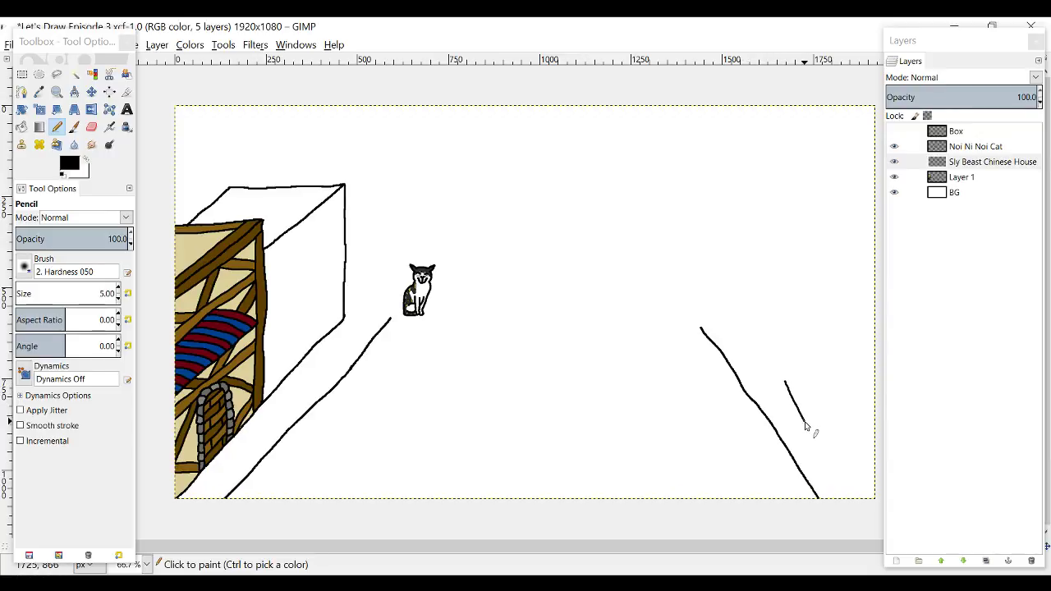
Step: Draw the second curb line beside the right road edge, from the bottom edge up-left
drag(783, 383, 818, 433)
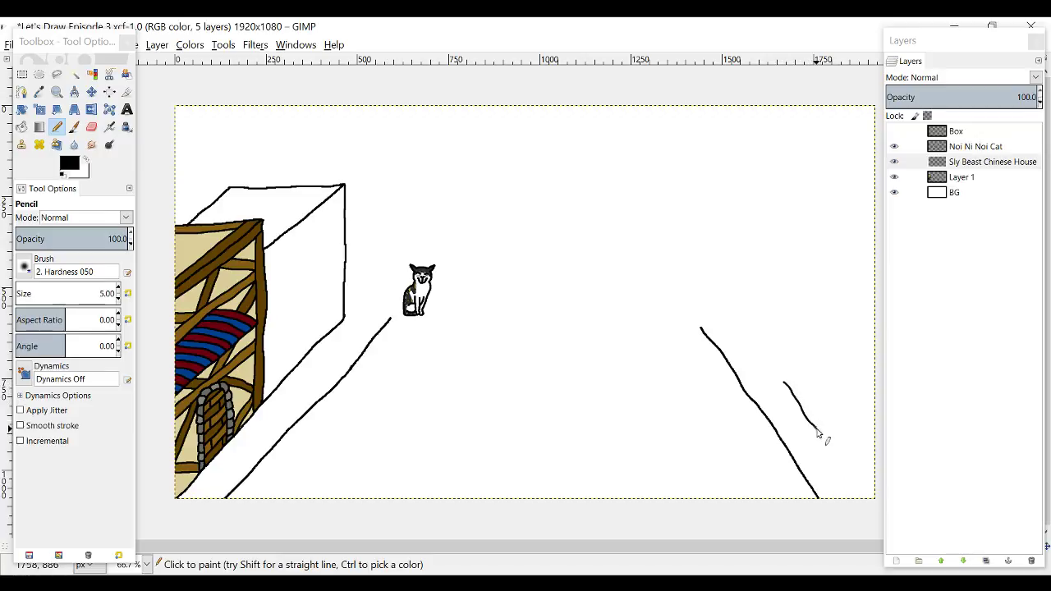
drag(845, 469, 862, 498)
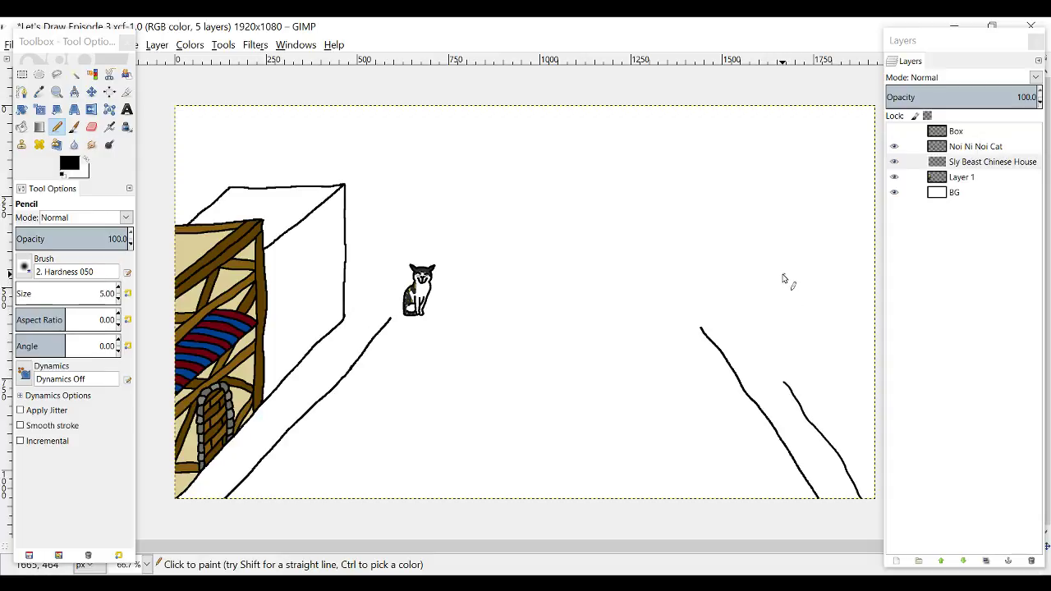
drag(782, 276, 782, 375)
key(ctrl+z)
drag(776, 377, 729, 317)
Step: Draw the house wall's two vertical edges and its sloping top edge to the image edge
drag(729, 284, 727, 309)
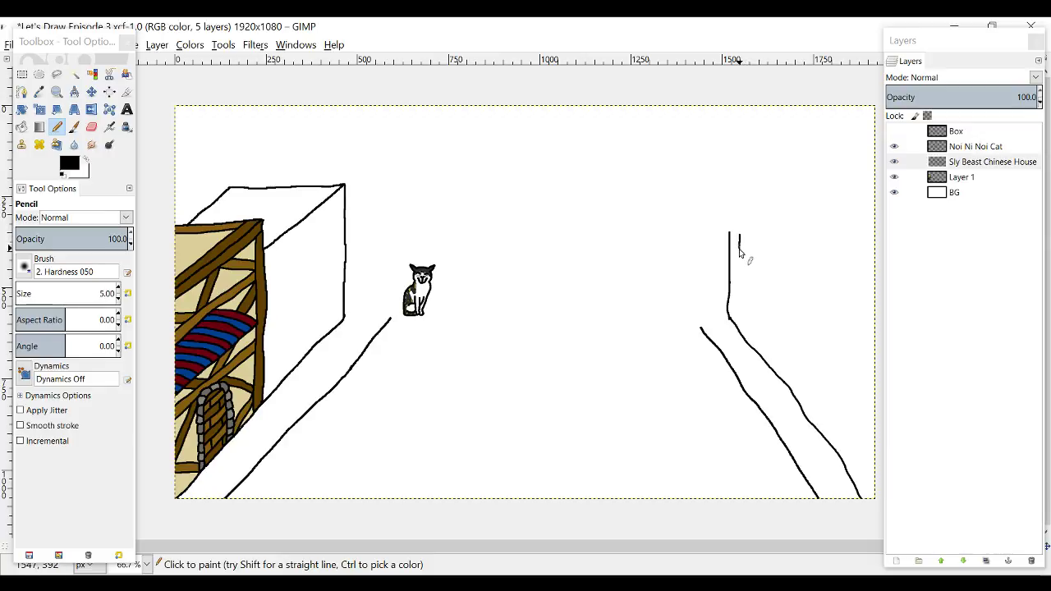
drag(739, 249, 738, 276)
drag(772, 269, 806, 303)
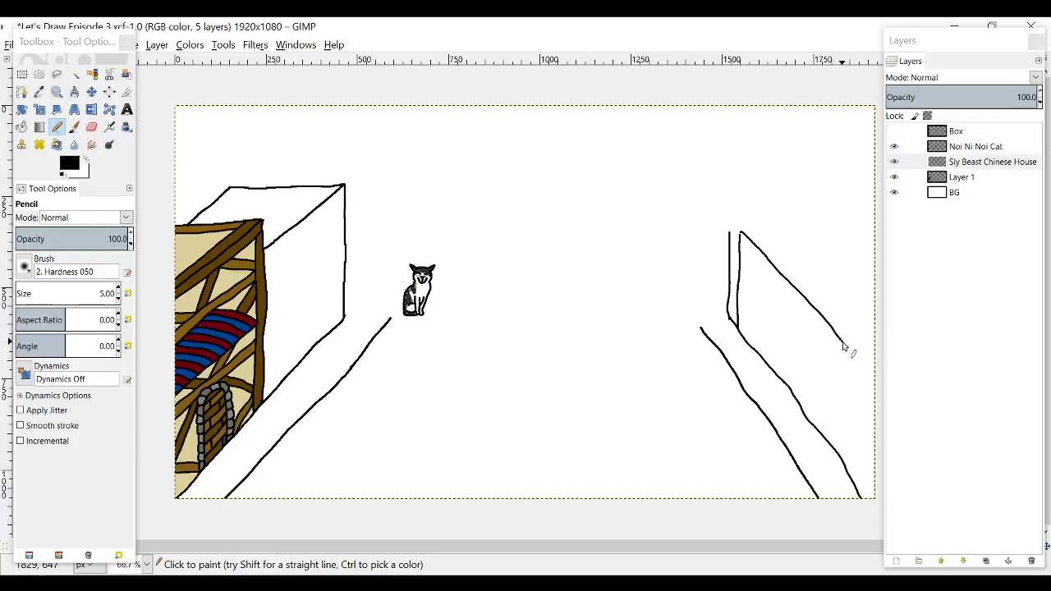
drag(842, 347, 896, 408)
key(ctrl+z)
drag(751, 279, 747, 297)
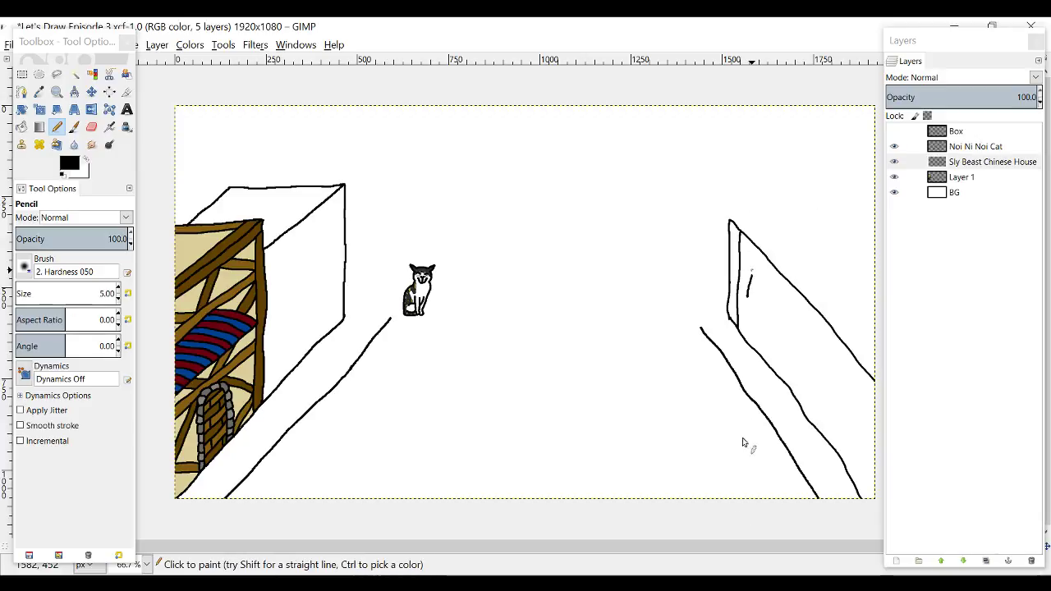
Step: Zoom to 150% and pencil the window's left side, top edge and curving right side
ctrl+scroll(779, 321, up, 2)
scroll(766, 376, up, 4)
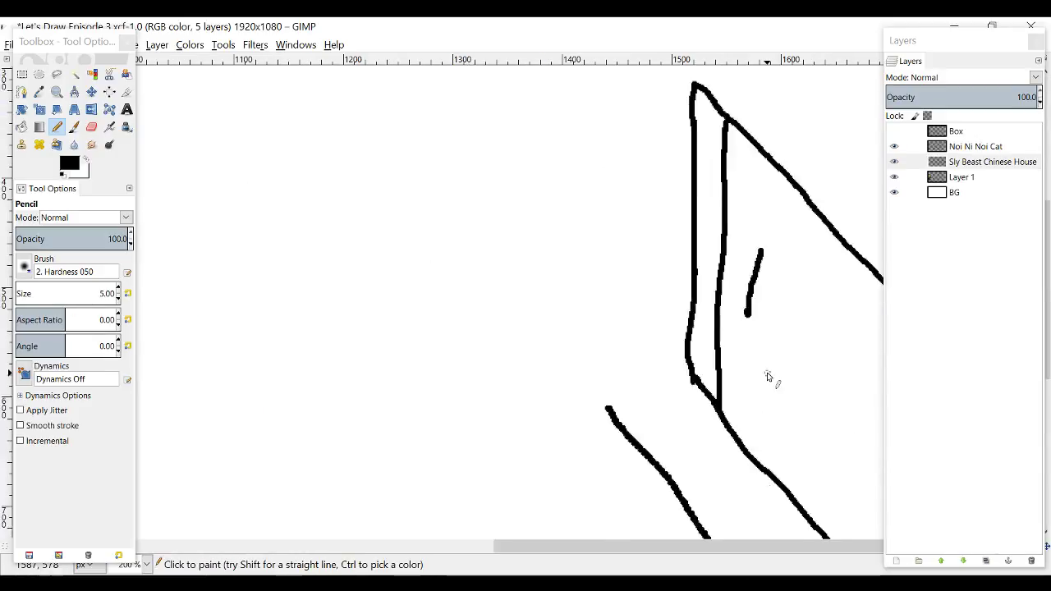
scroll(767, 376, down, 4)
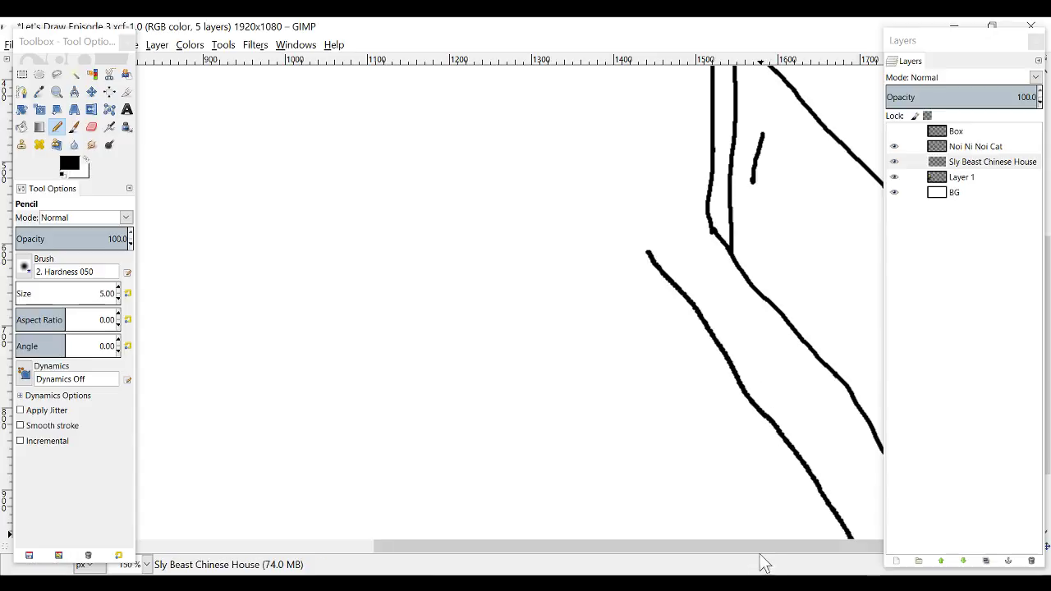
scroll(776, 474, up, 2)
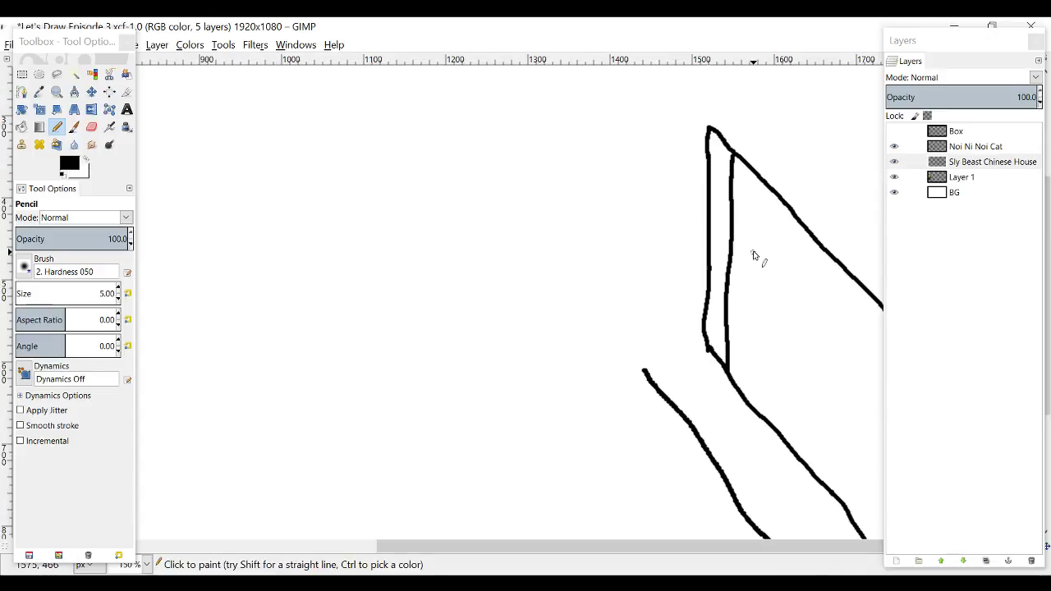
drag(752, 244, 748, 302)
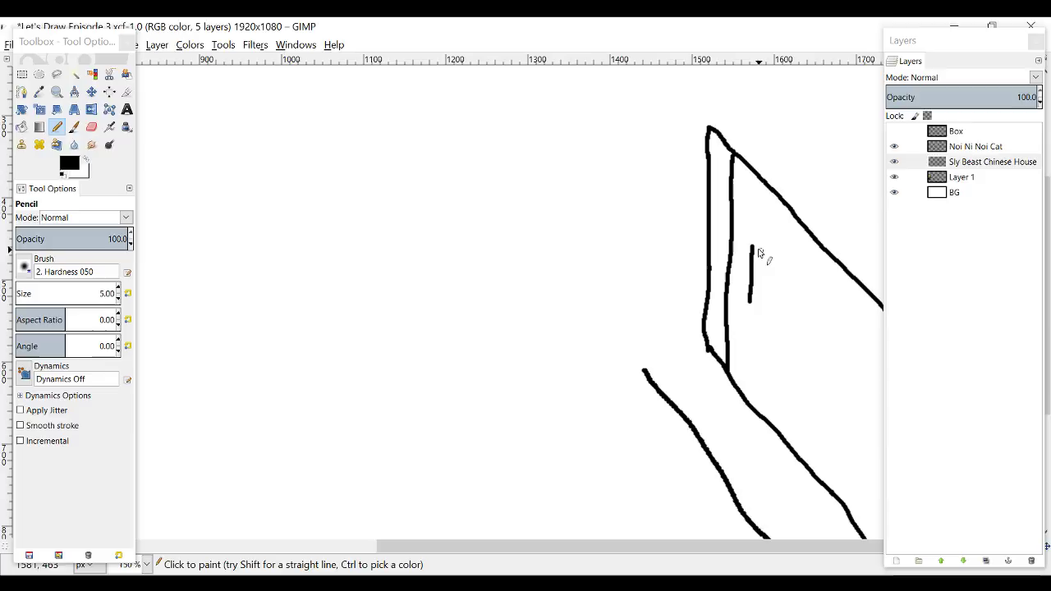
mouse_move(751, 244)
mouse_down()
mouse_move(789, 281)
mouse_move(774, 320)
mouse_up()
key(ctrl)
key(ctrl+z)
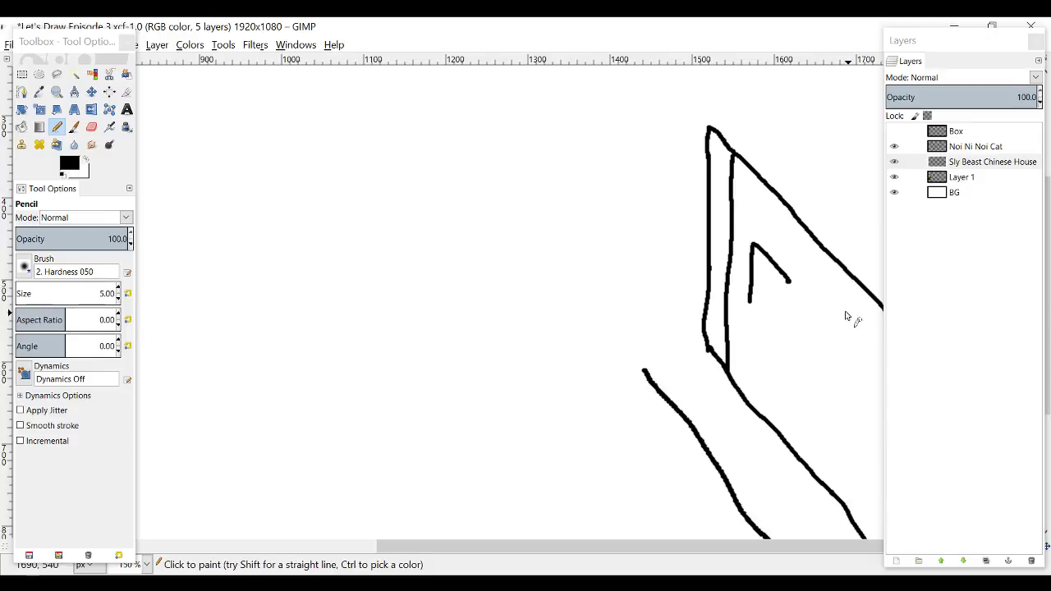
drag(788, 284, 784, 328)
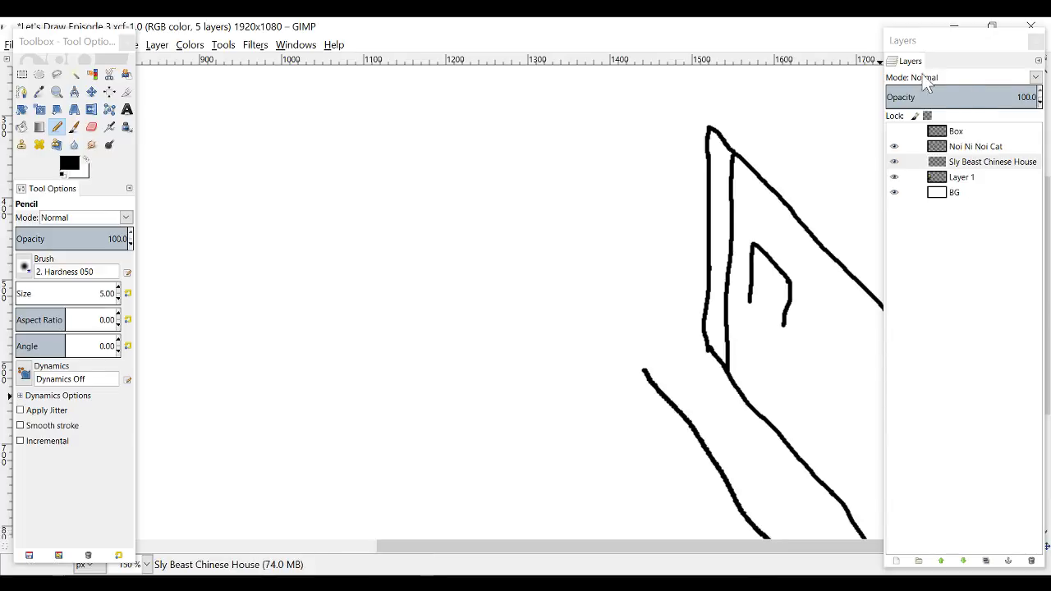
Step: Move the Layers window aside, close the window diamond, and add its outer frame and sill
click(934, 54)
drag(934, 53, 523, 59)
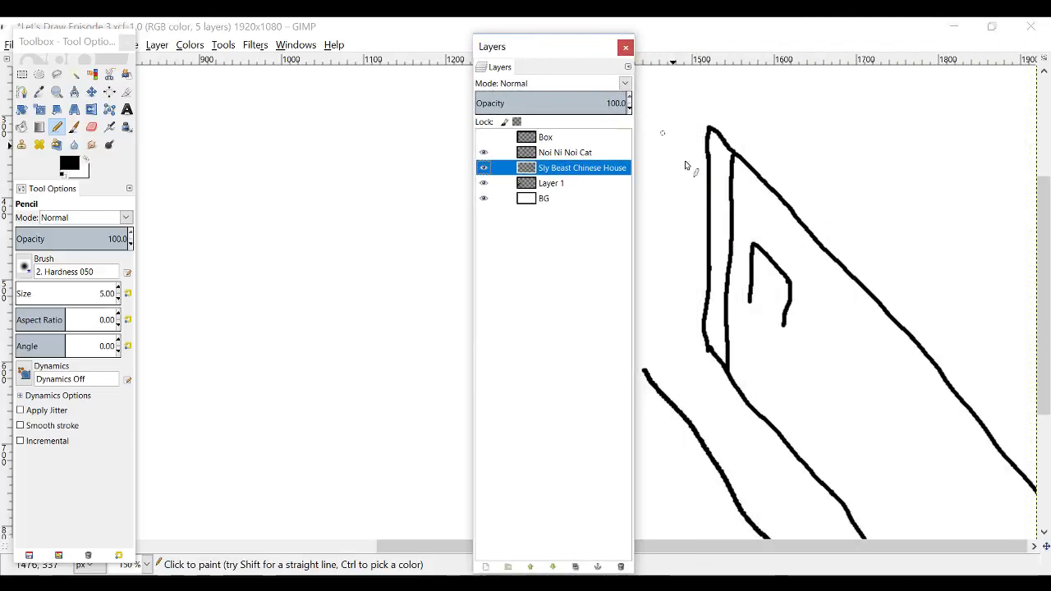
drag(750, 302, 781, 323)
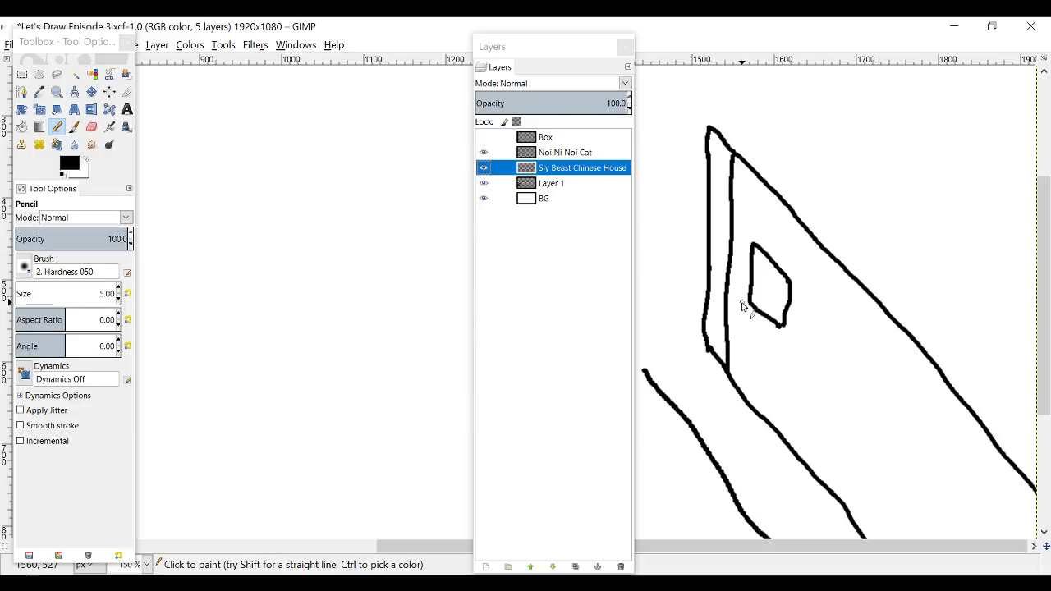
drag(751, 231, 786, 260)
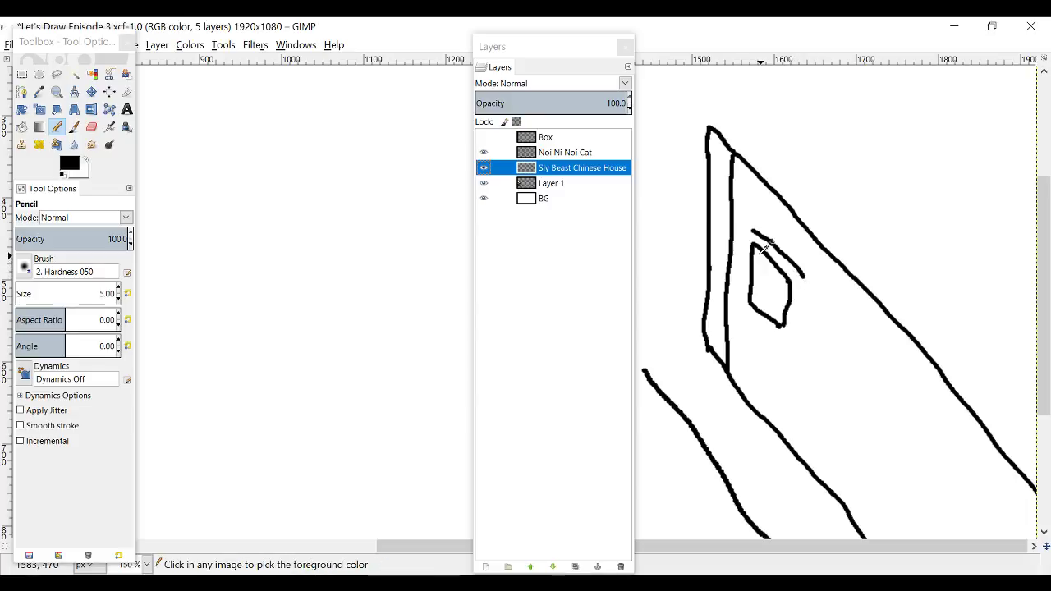
key(ctrl+z)
drag(751, 231, 798, 276)
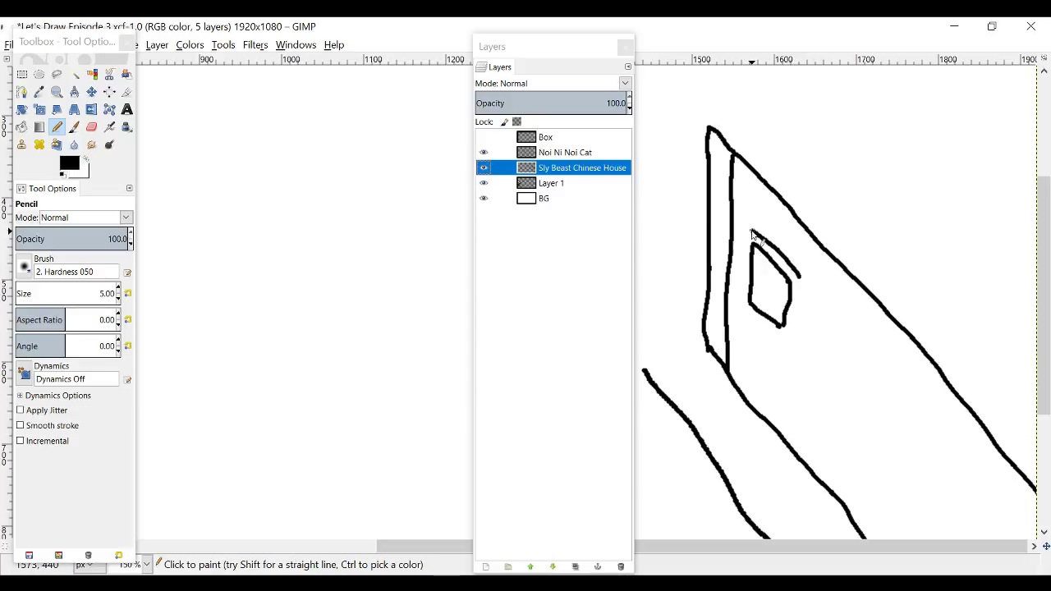
drag(748, 236, 741, 298)
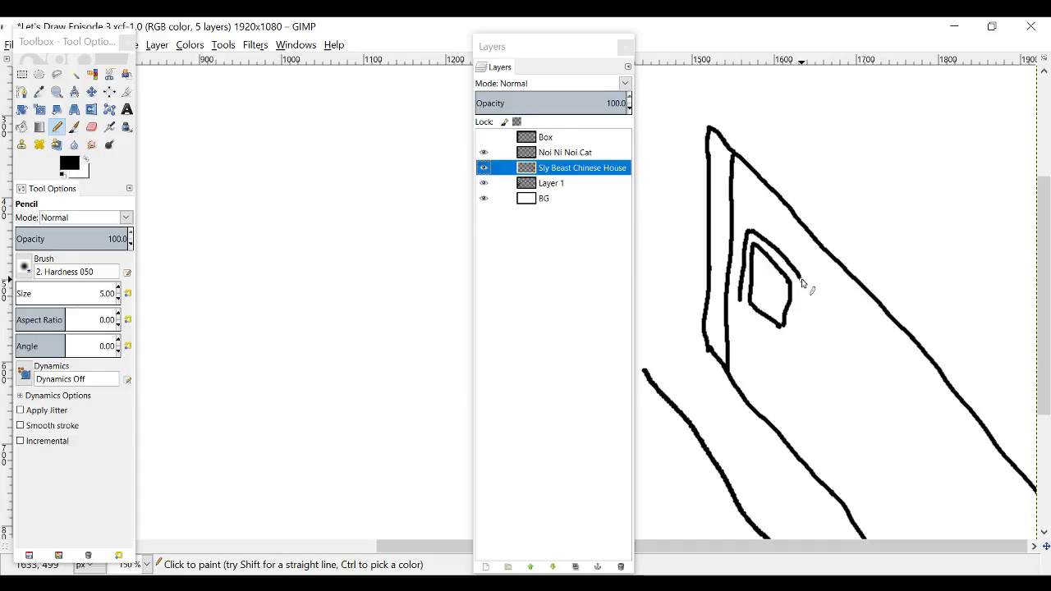
drag(801, 278, 791, 333)
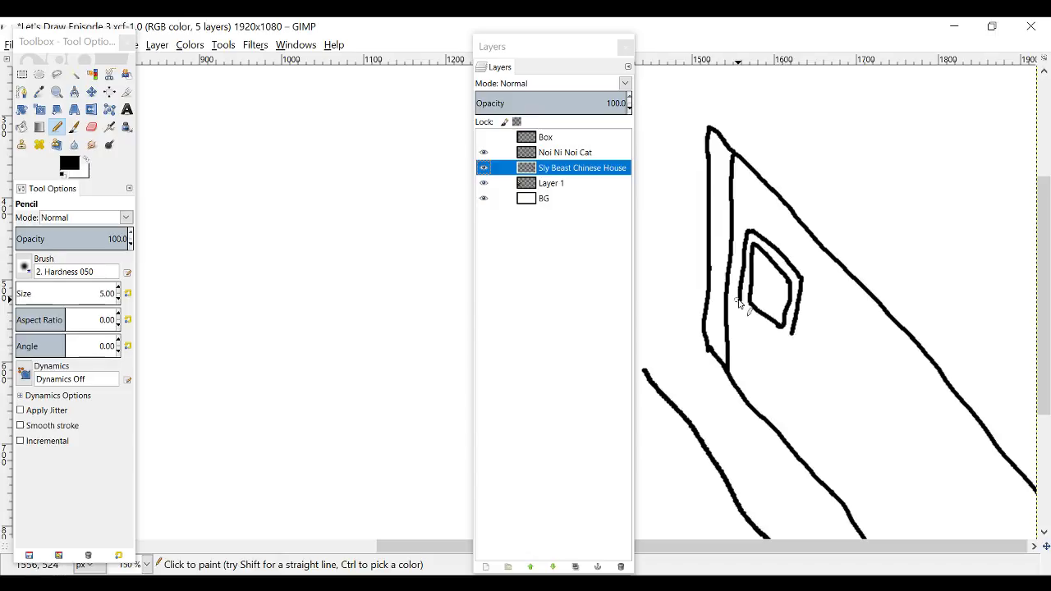
mouse_move(736, 297)
mouse_down()
mouse_move(740, 317)
mouse_move(784, 346)
mouse_up()
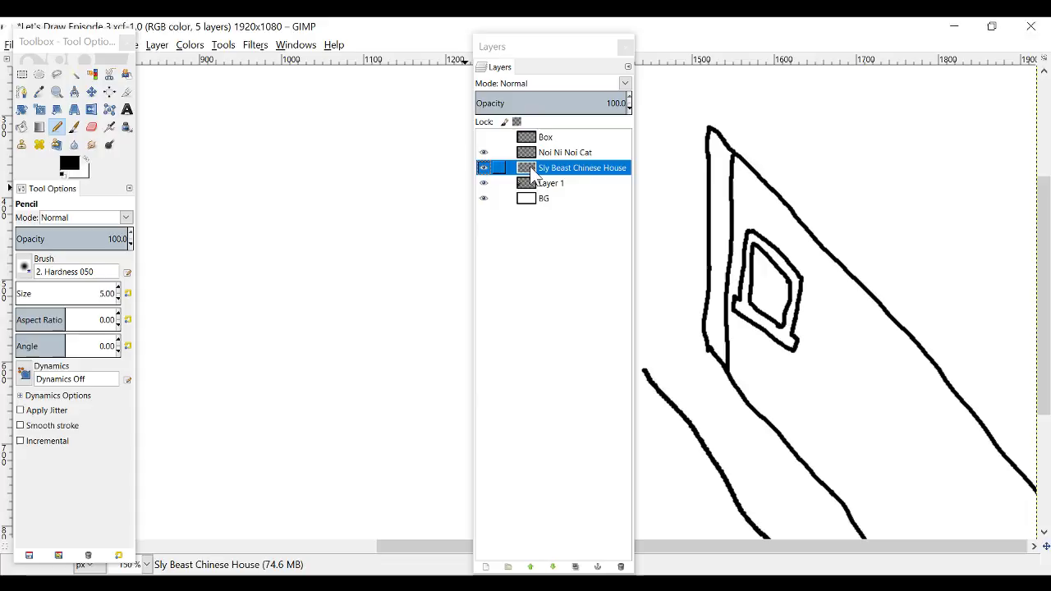
Step: Fuzzy-select the window, copy it, and anchor the pasted copy down-right along the wall
right_click(344, 145)
click(74, 74)
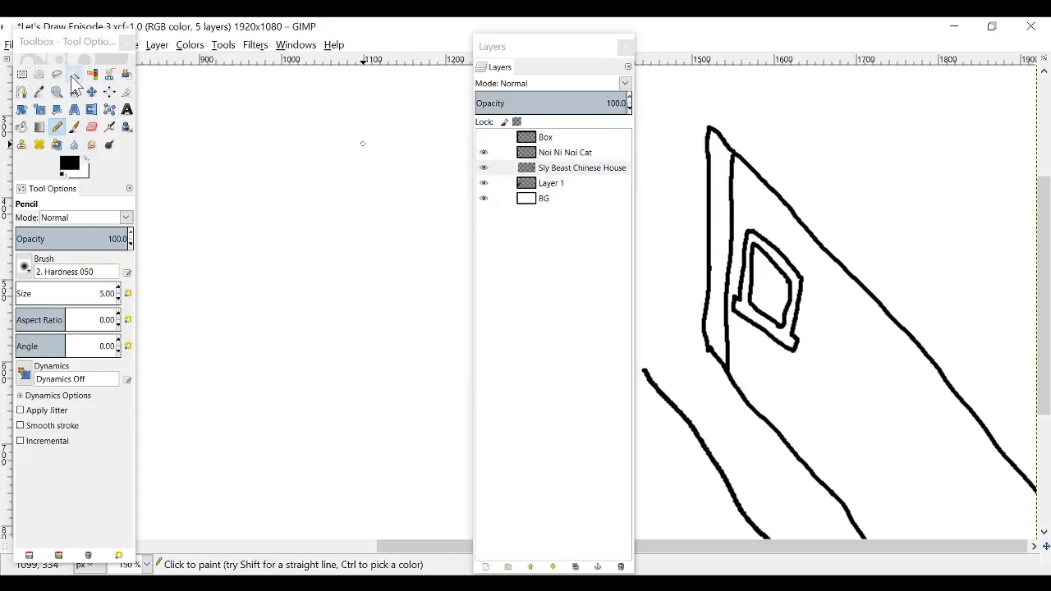
click(777, 254)
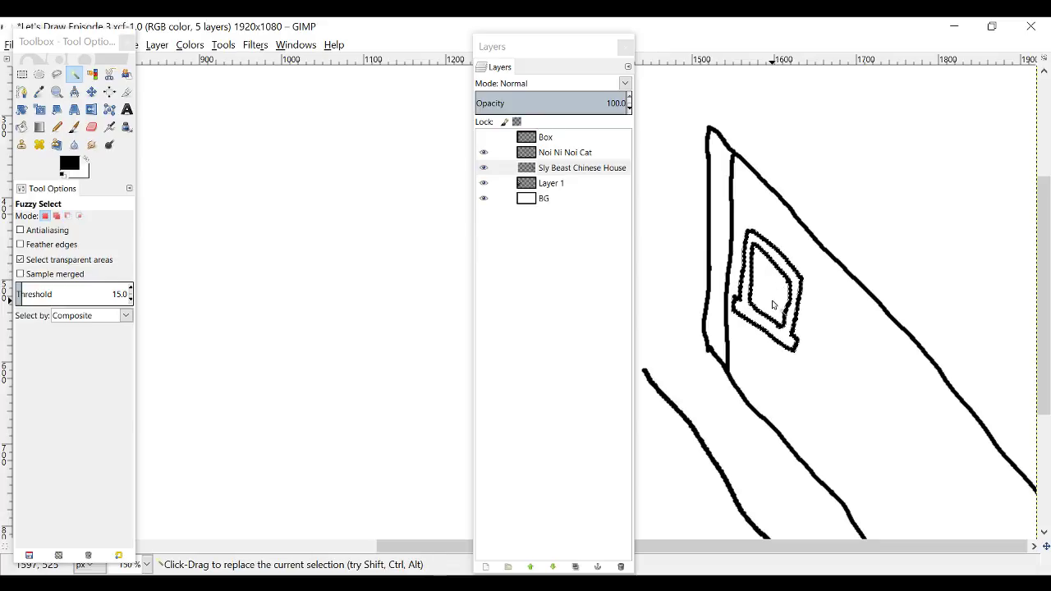
key(ctrl+c)
key(ctrl+v)
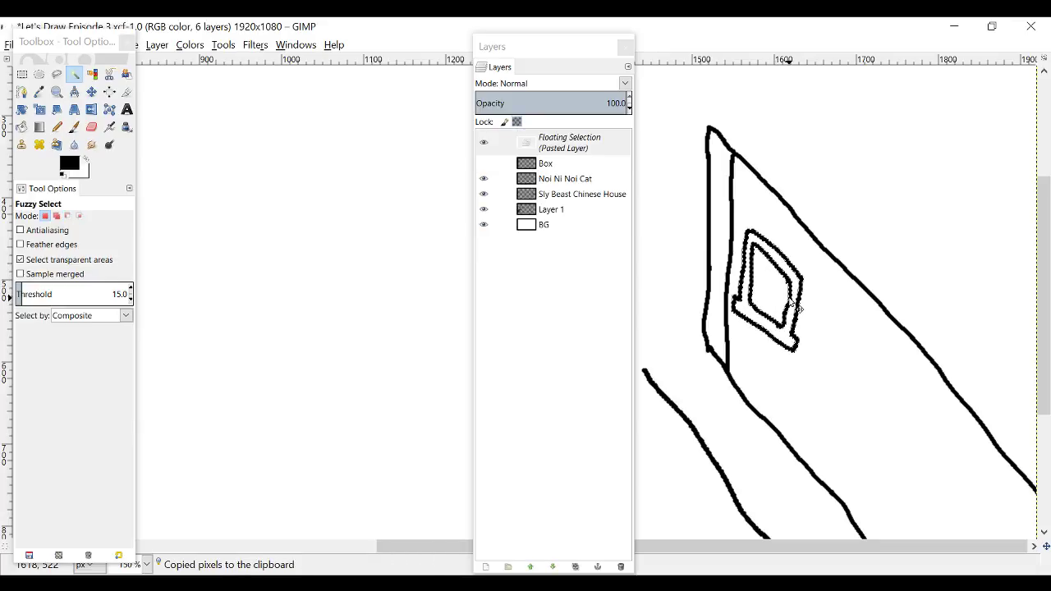
drag(795, 305, 876, 380)
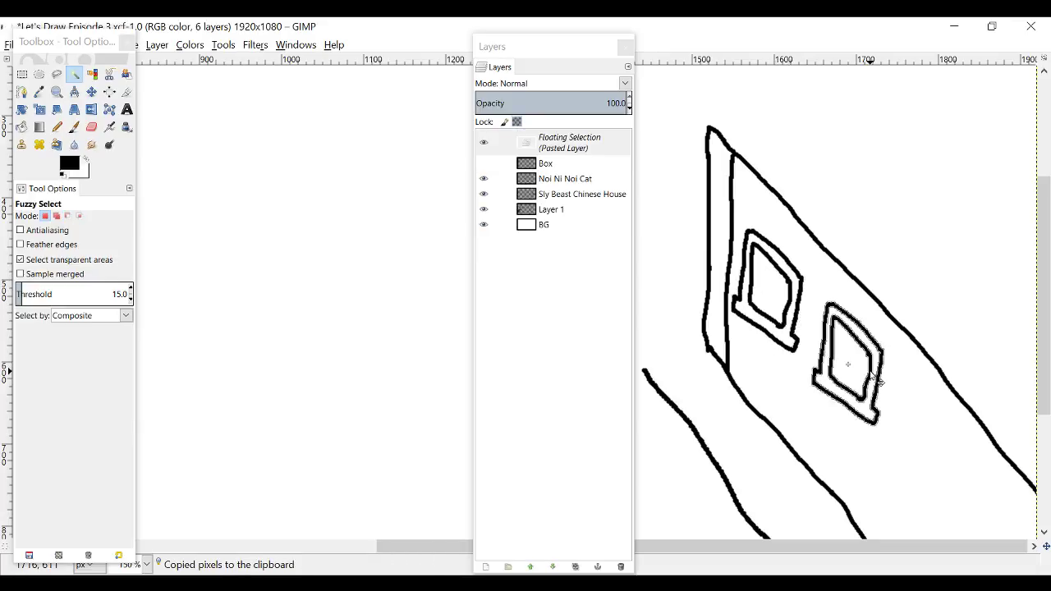
click(912, 364)
Step: Select both windows' outlines with Fuzzy Select, leaving out the inner pane
key(minus)
key(minus)
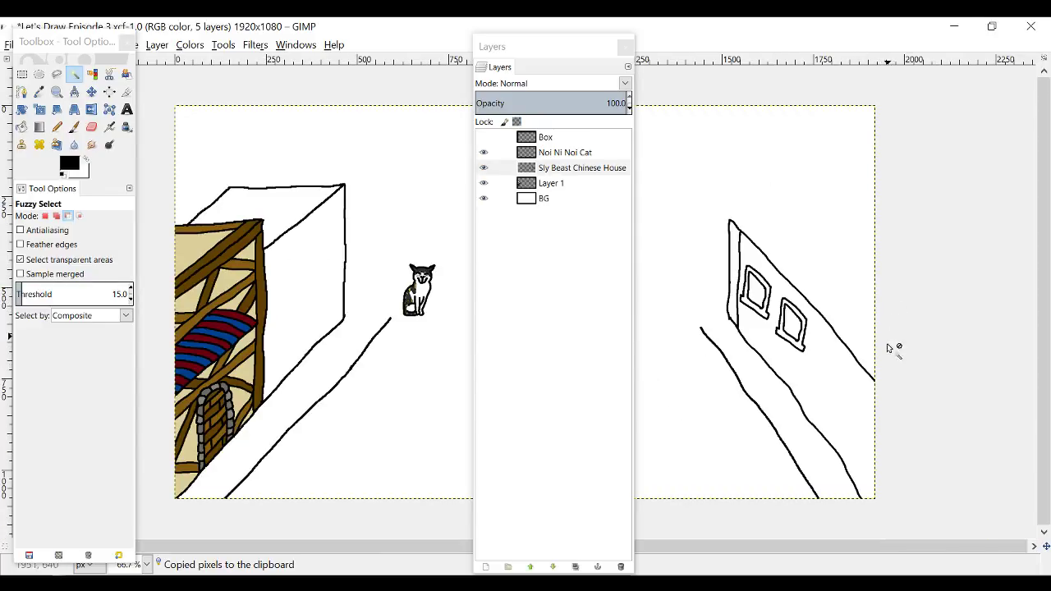
key(plus)
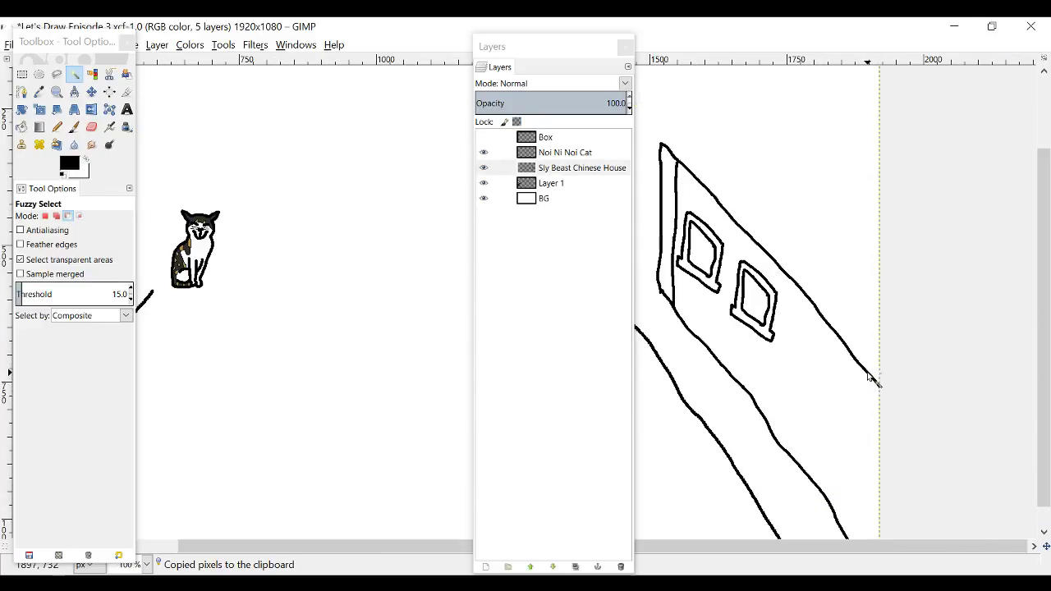
click(771, 323)
click(776, 315)
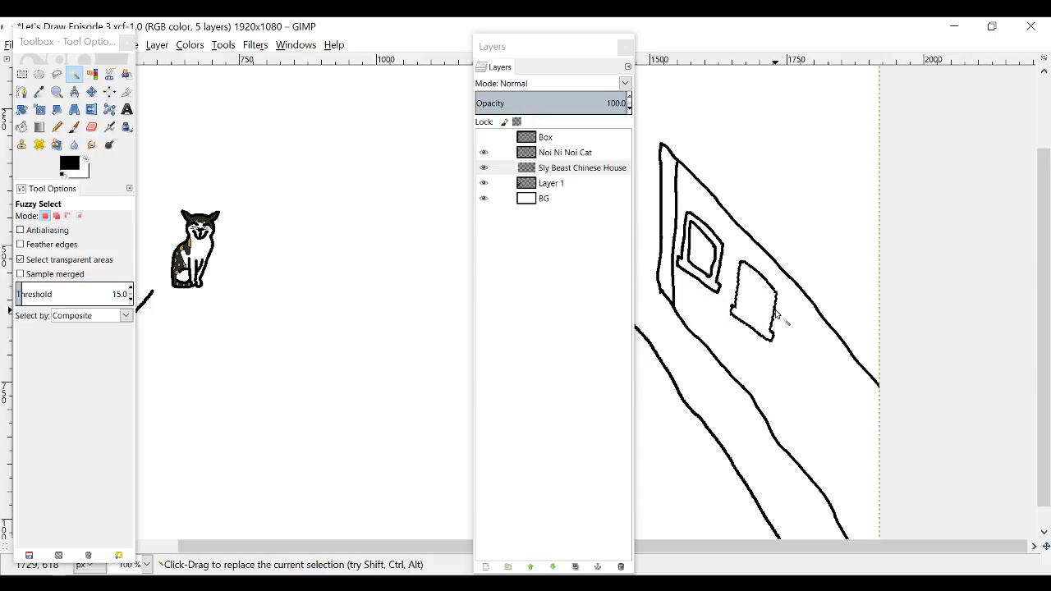
ctrl+click(778, 319)
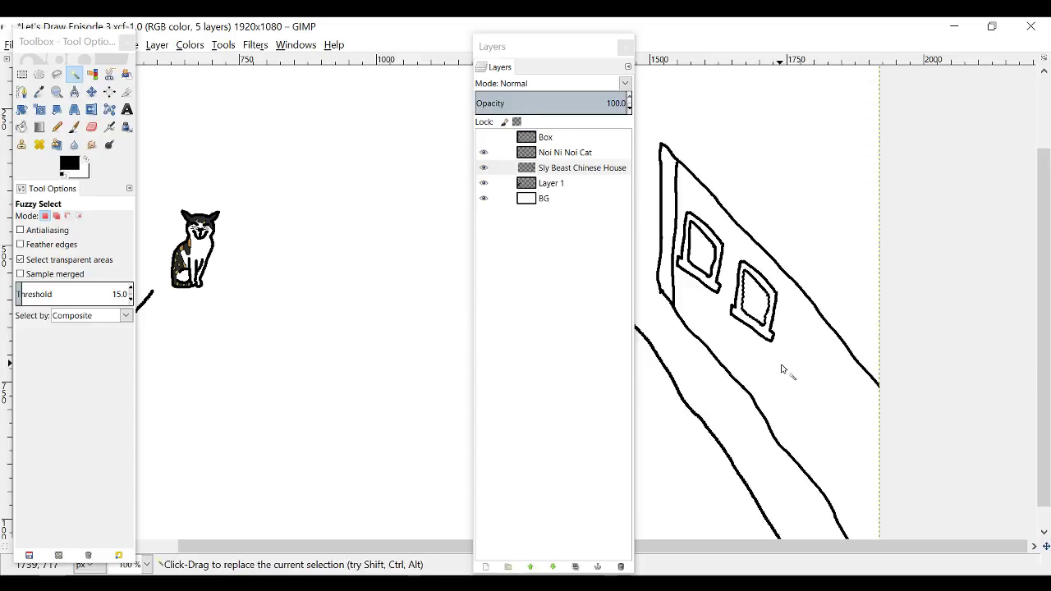
scroll(777, 328, up, 3)
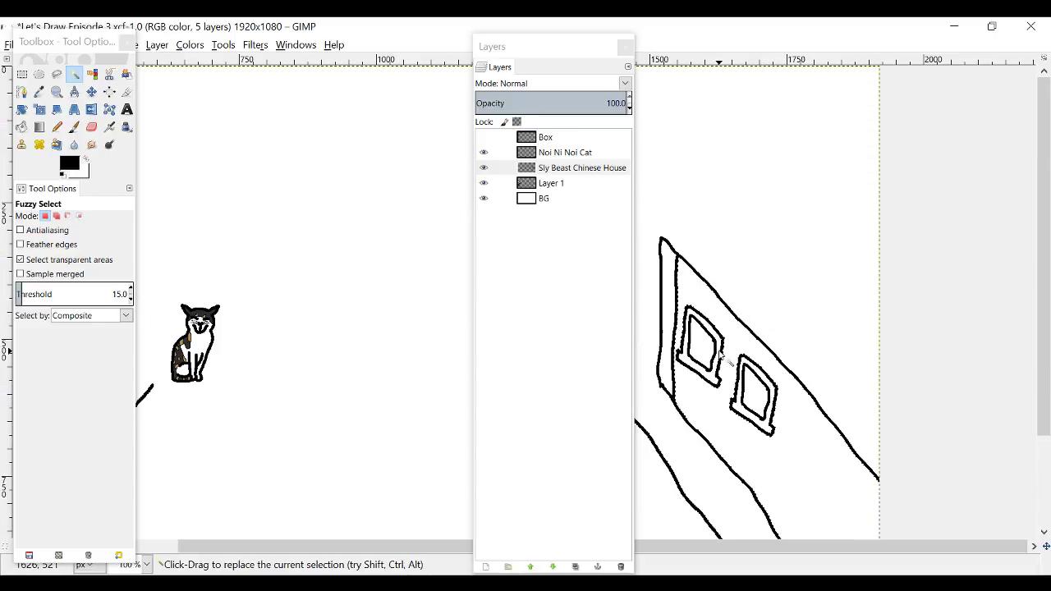
drag(740, 357, 725, 344)
scroll(729, 369, left, 6)
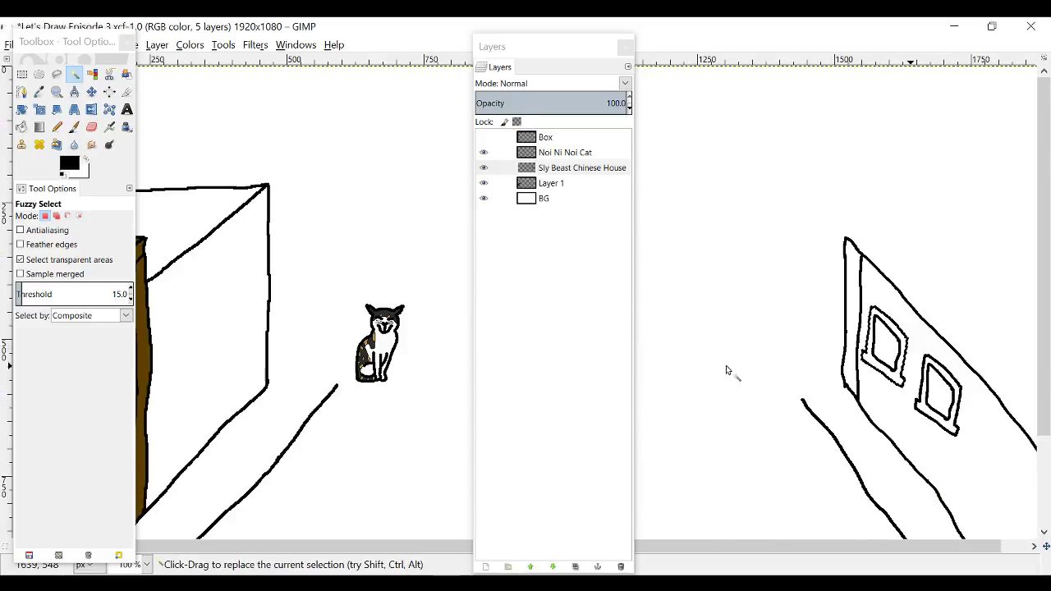
scroll(734, 375, down, 4)
shift+click(884, 223)
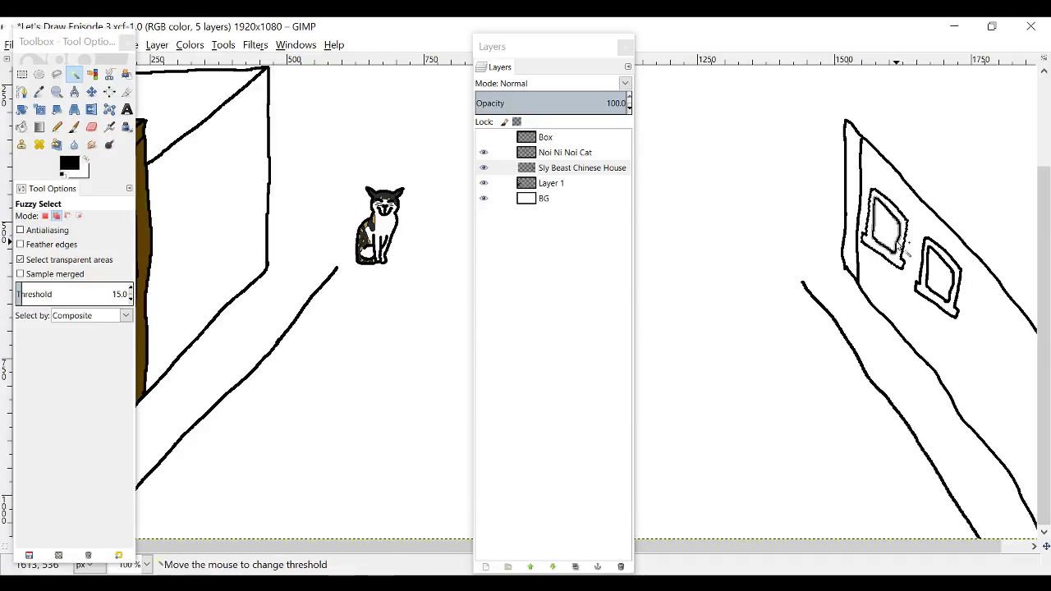
shift+click(931, 257)
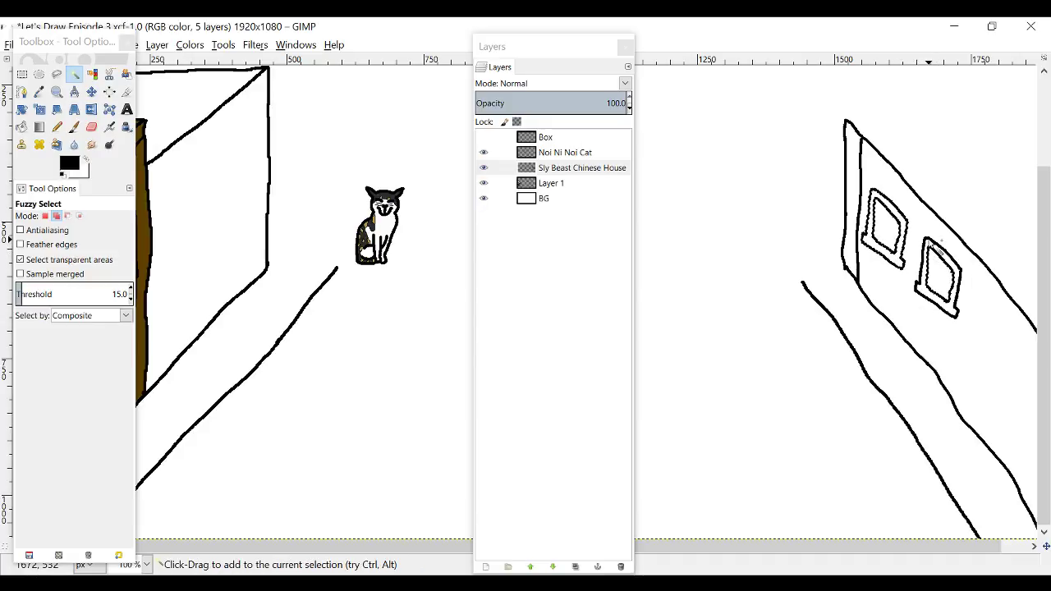
Step: Cut and paste both windows, nudging them slightly down-right before anchoring
key(ctrl+x)
key(ctrl+v)
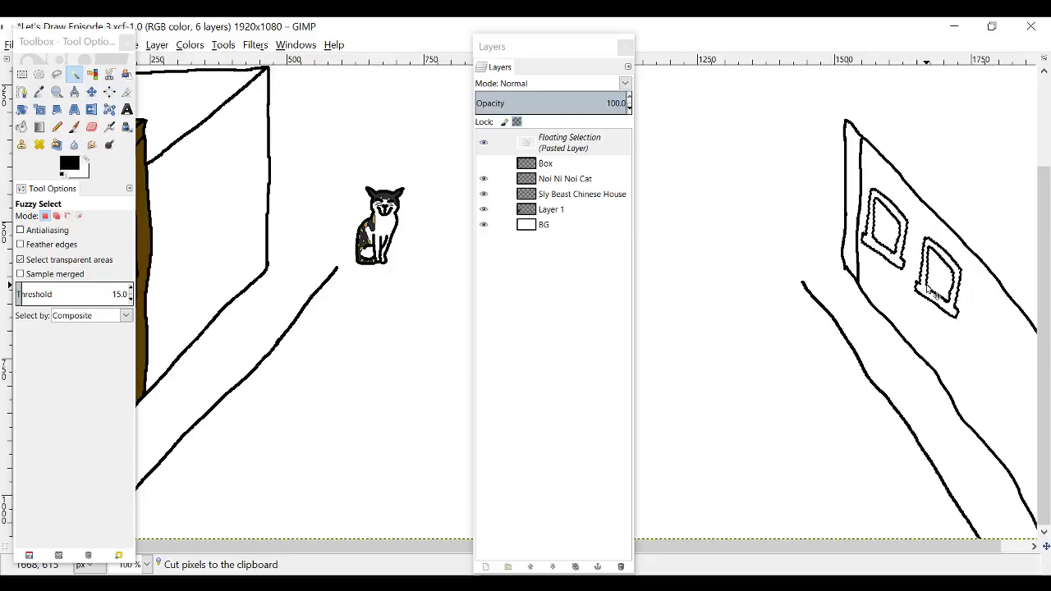
drag(946, 302, 951, 317)
click(979, 223)
scroll(922, 312, down, 2)
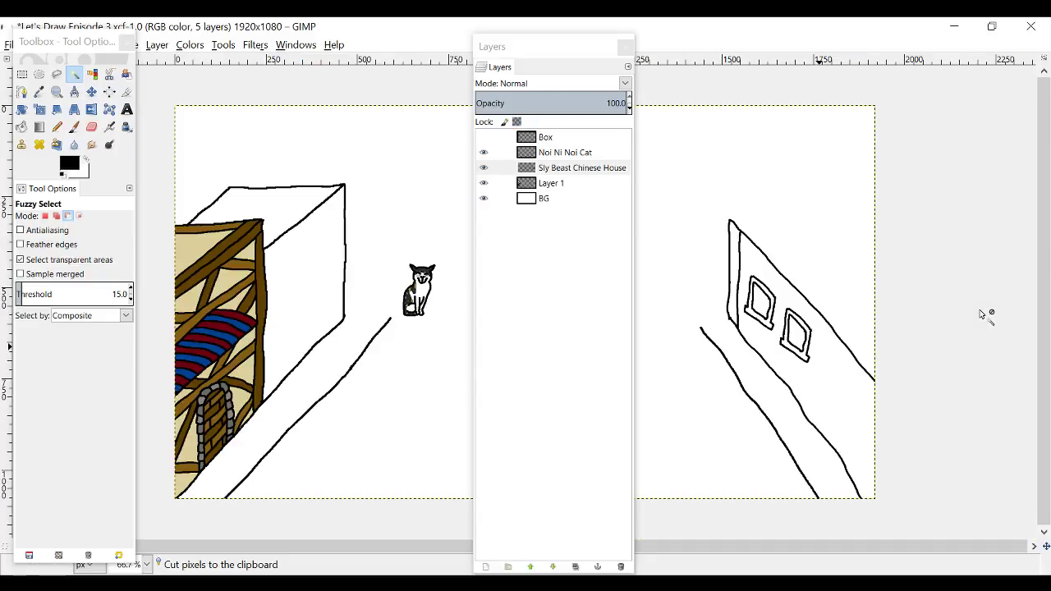
scroll(917, 384, up, 2)
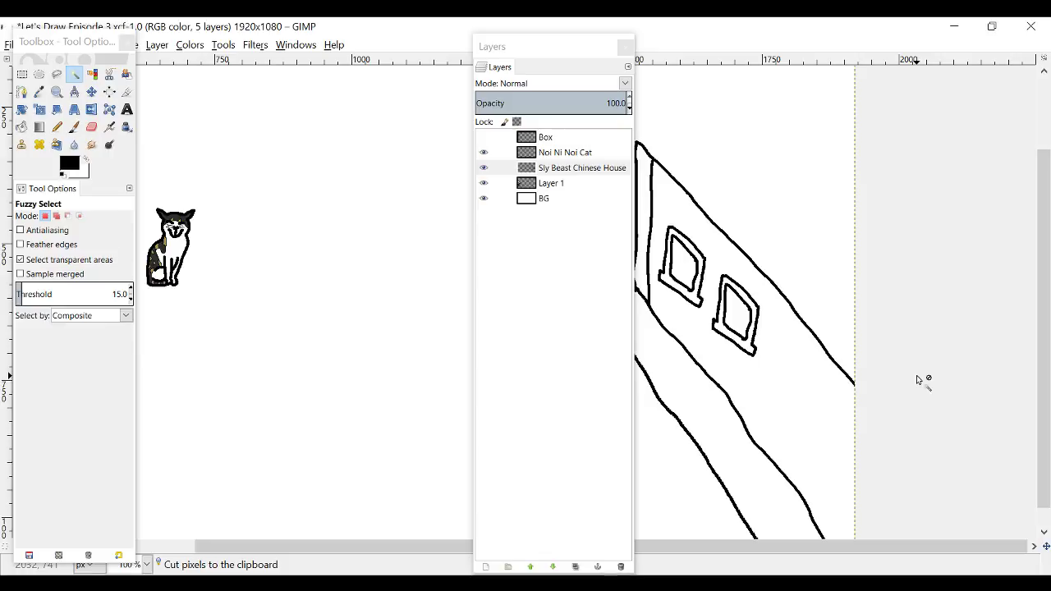
key(n)
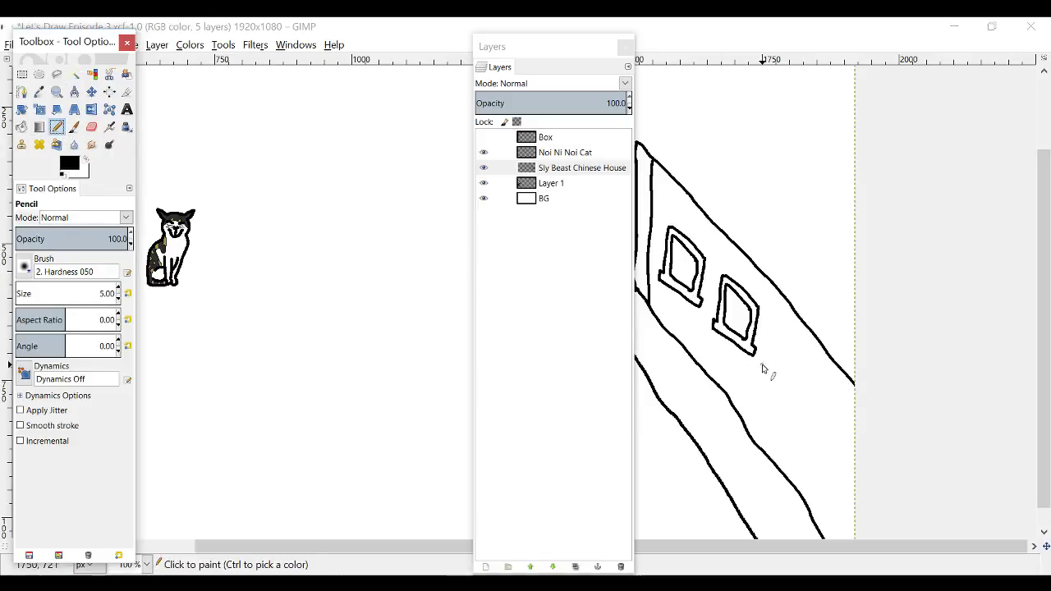
Step: Pencil the door's left, slanted top and right edges, then its inner frame lines
drag(770, 357, 755, 443)
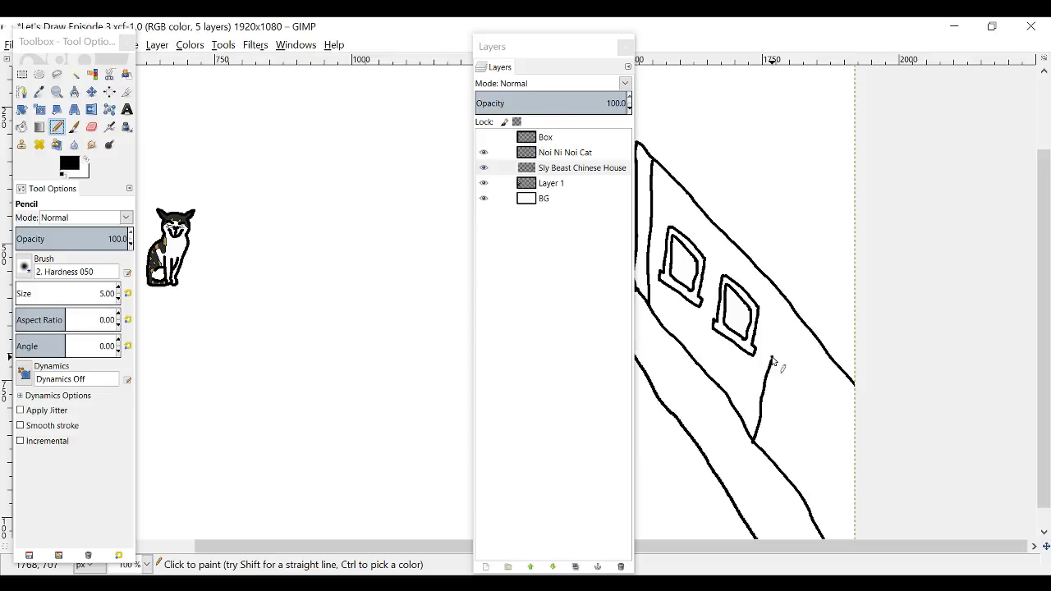
drag(770, 351, 812, 392)
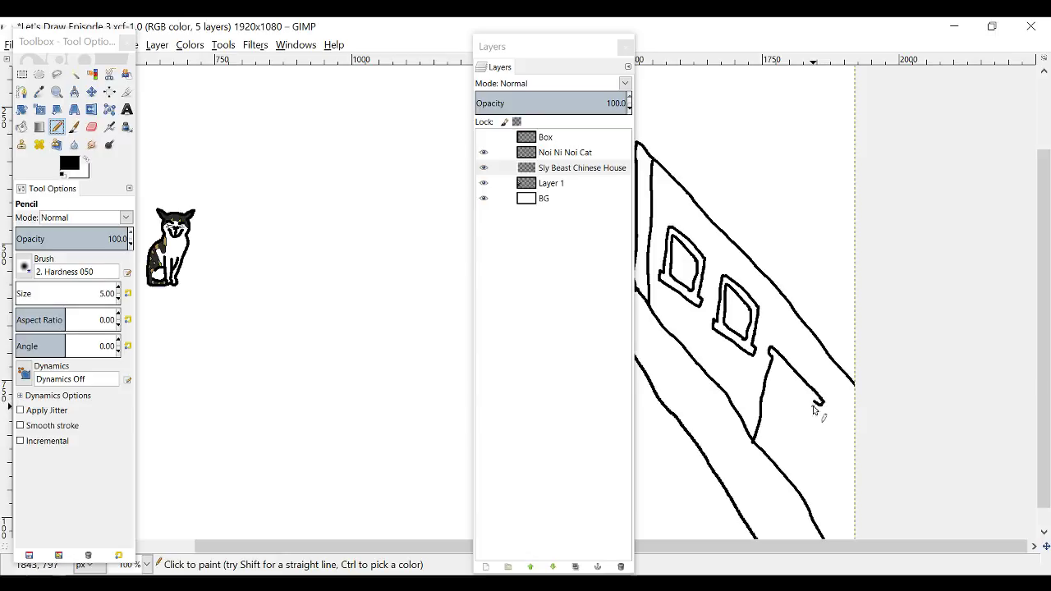
drag(819, 406, 799, 485)
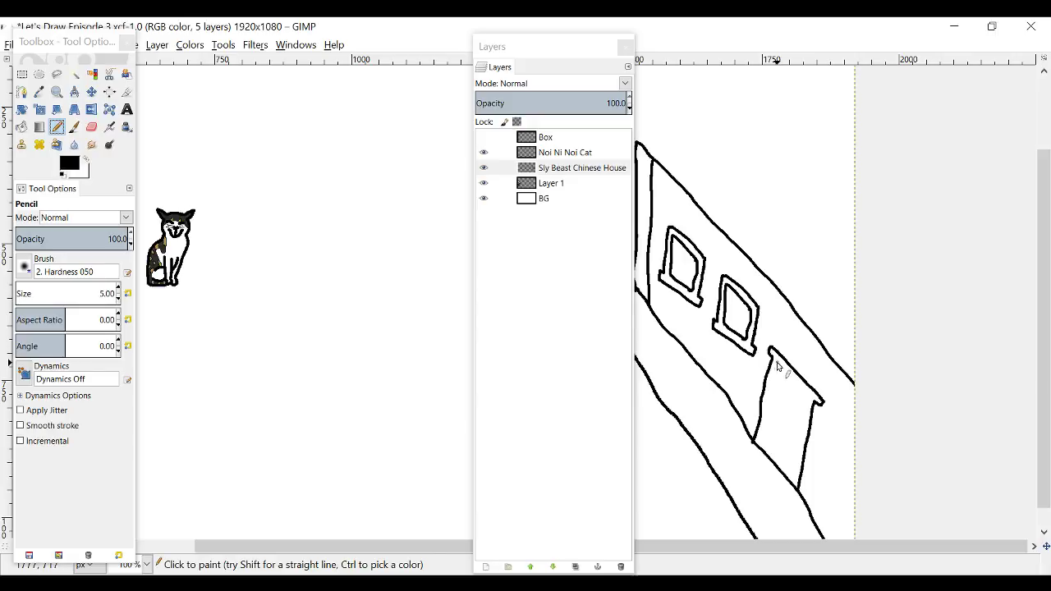
drag(775, 368, 758, 445)
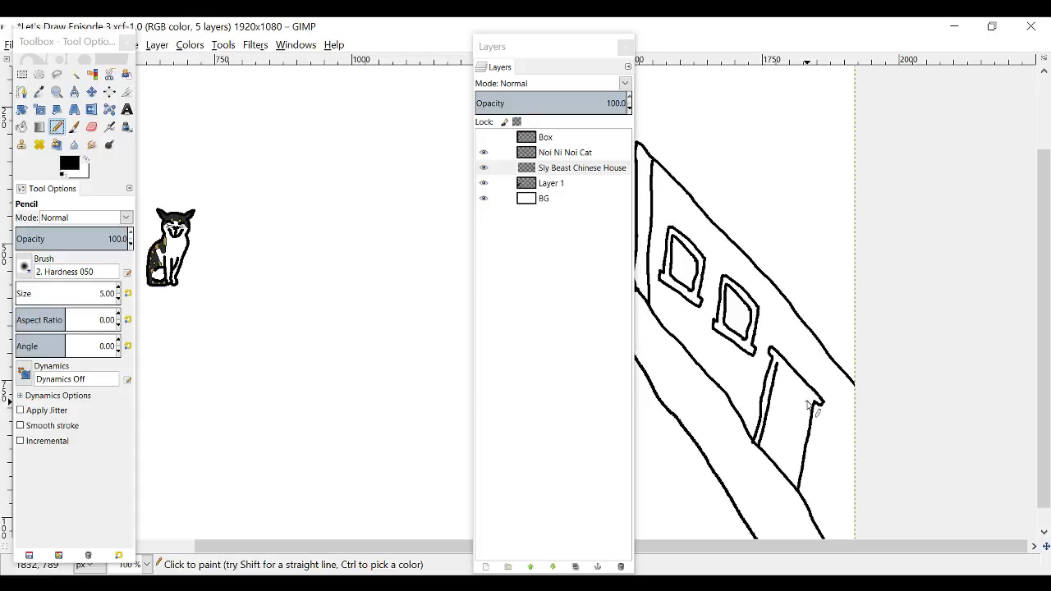
drag(810, 401, 793, 493)
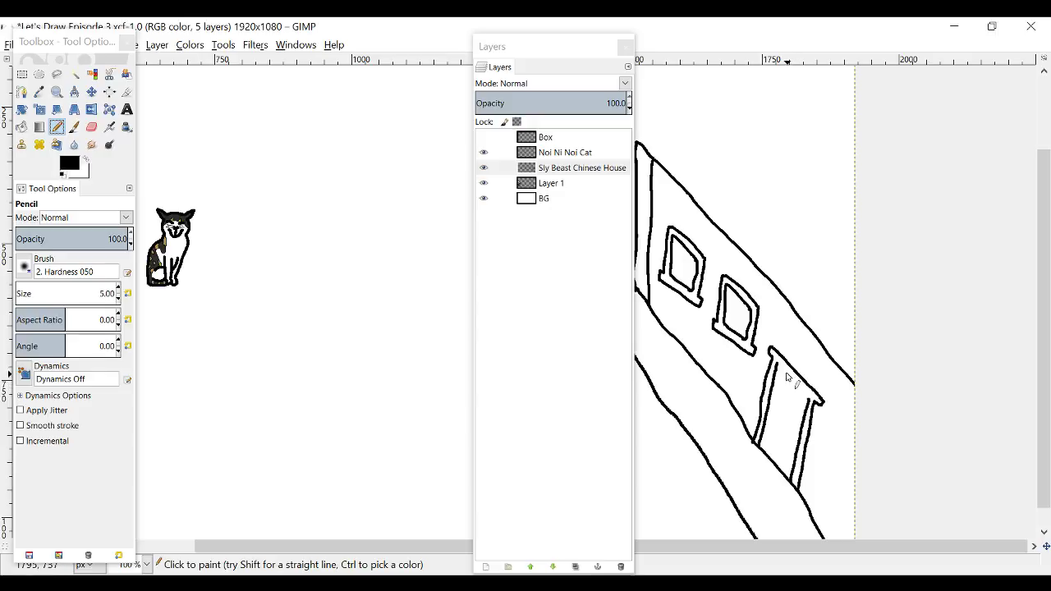
drag(778, 367, 814, 402)
Step: Copy the first window with Fuzzy Select and anchor the copy right of the doorway
key(u)
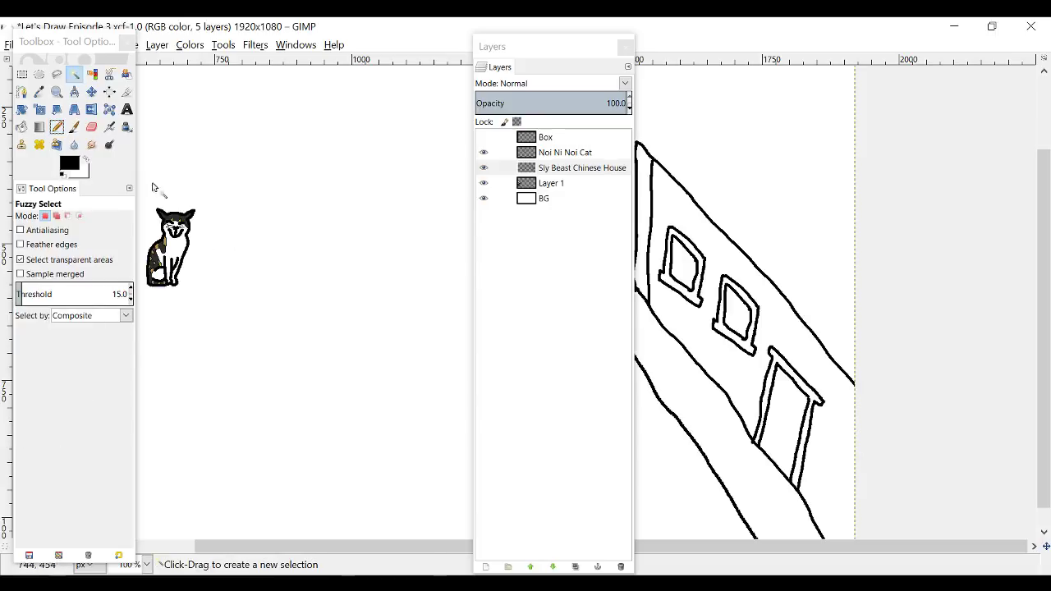
click(74, 73)
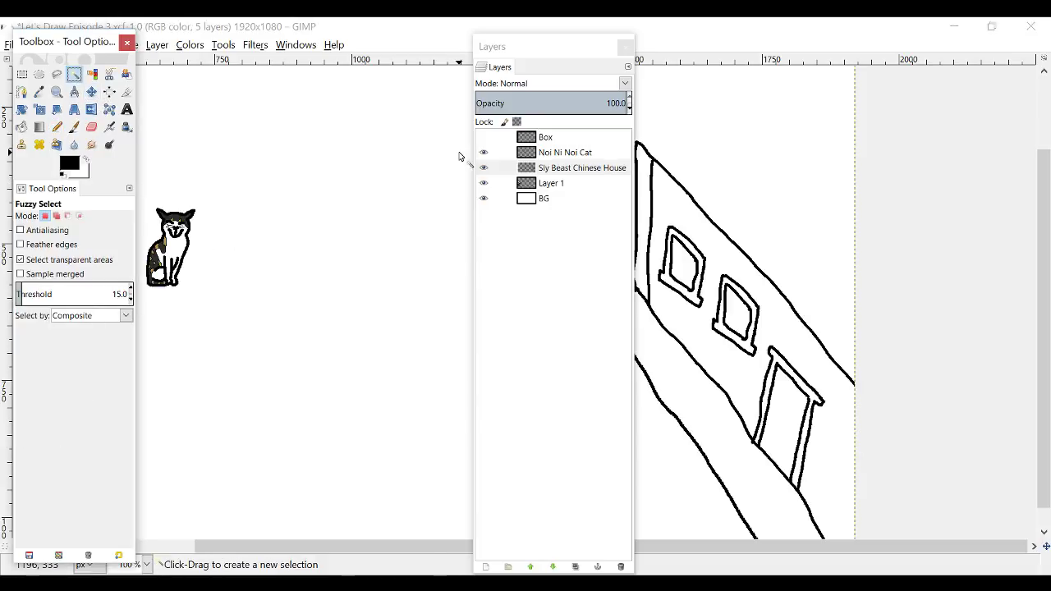
click(705, 261)
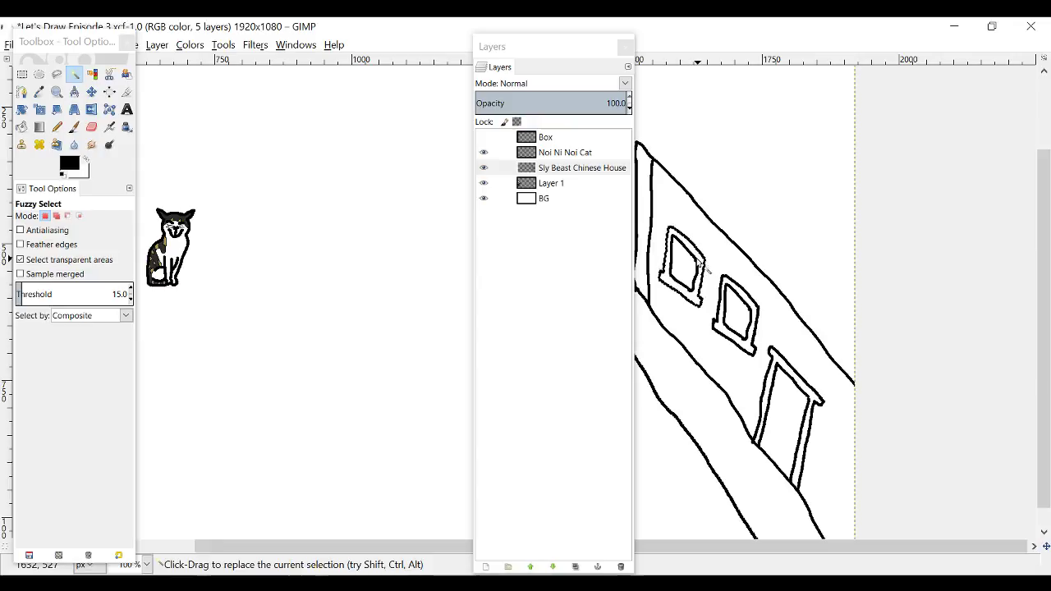
key(ctrl+c)
key(ctrl+v)
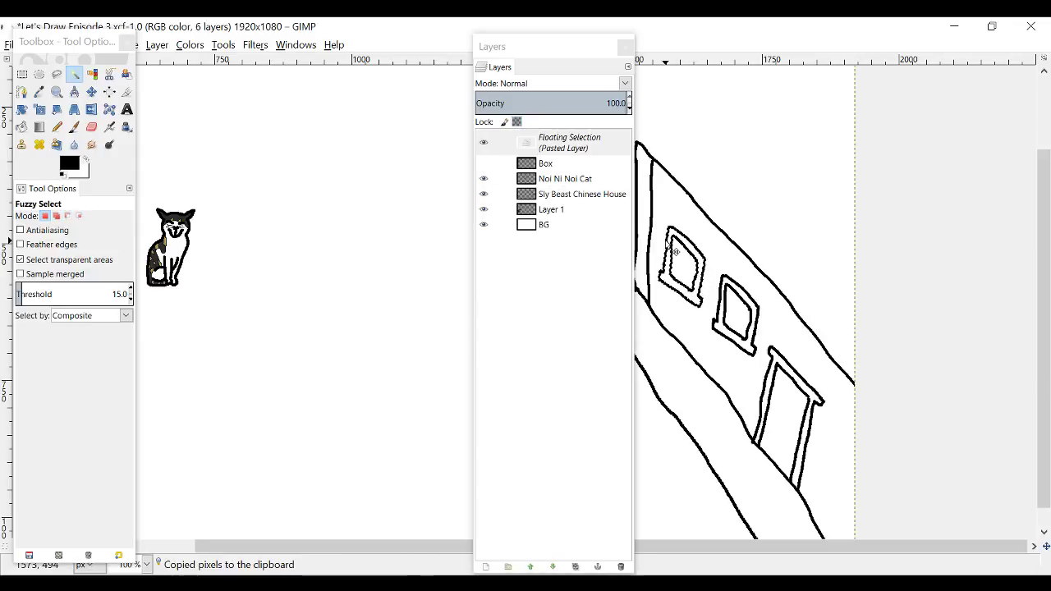
drag(703, 278, 859, 453)
click(862, 415)
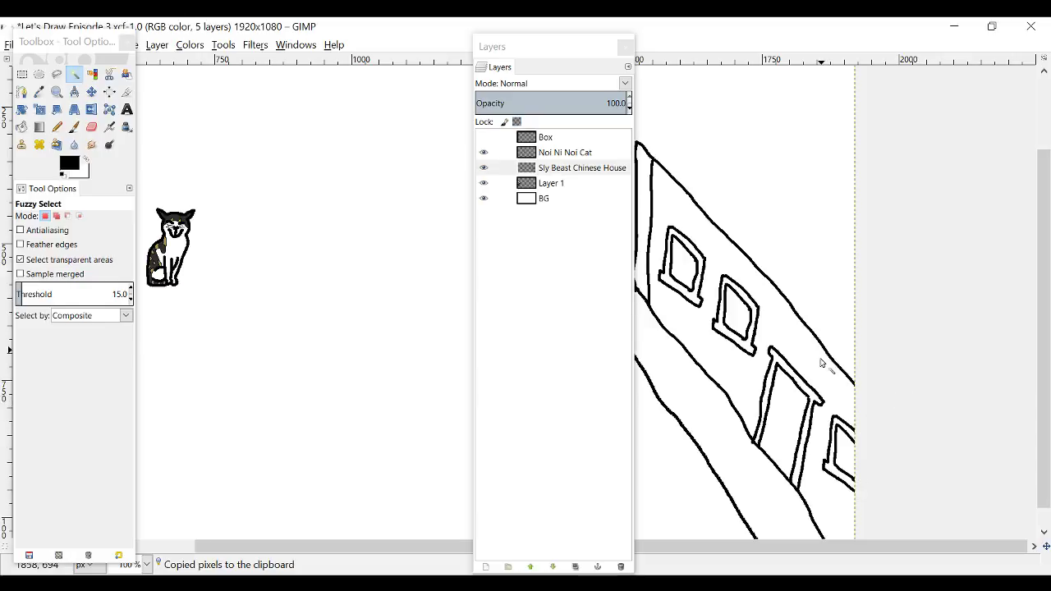
scroll(775, 369, down, 1)
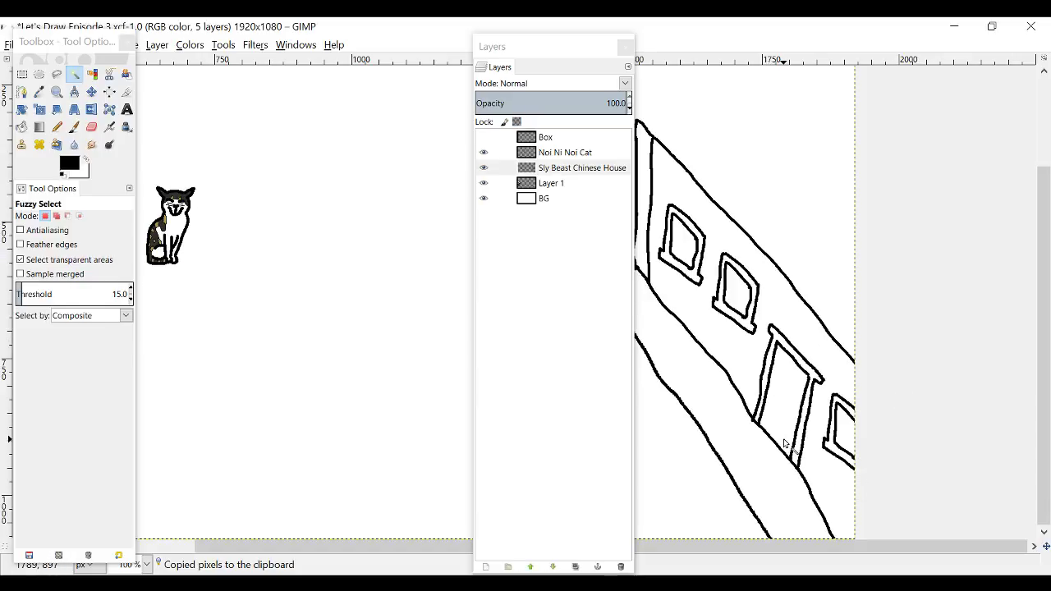
key(n)
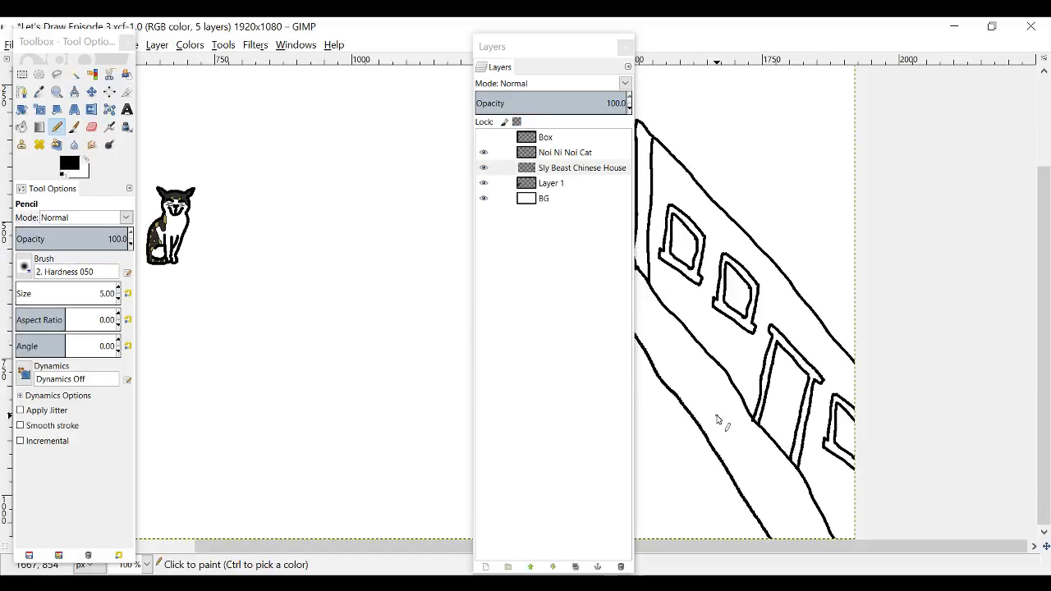
click(56, 126)
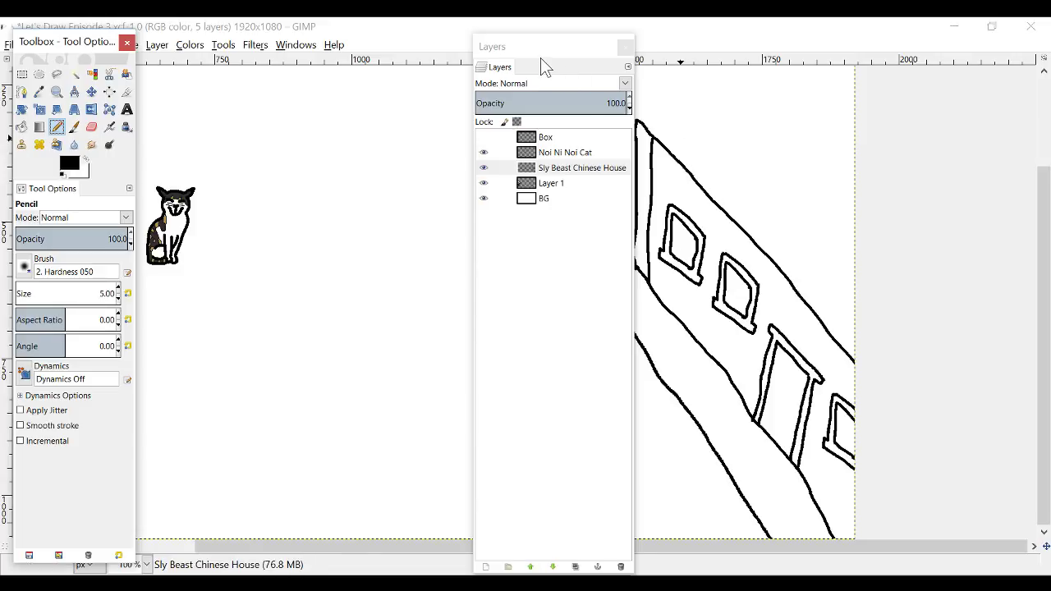
Step: Draw a short bracket off the wall's top corner with a small lantern box hanging below
drag(545, 67, 408, 51)
key(u)
scroll(589, 234, up, 3)
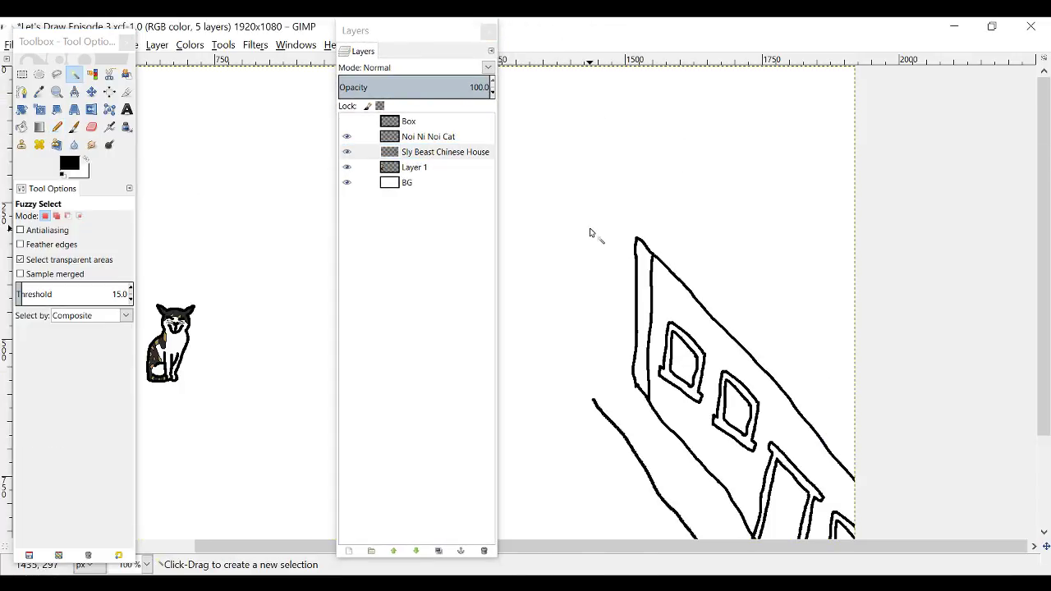
key(n)
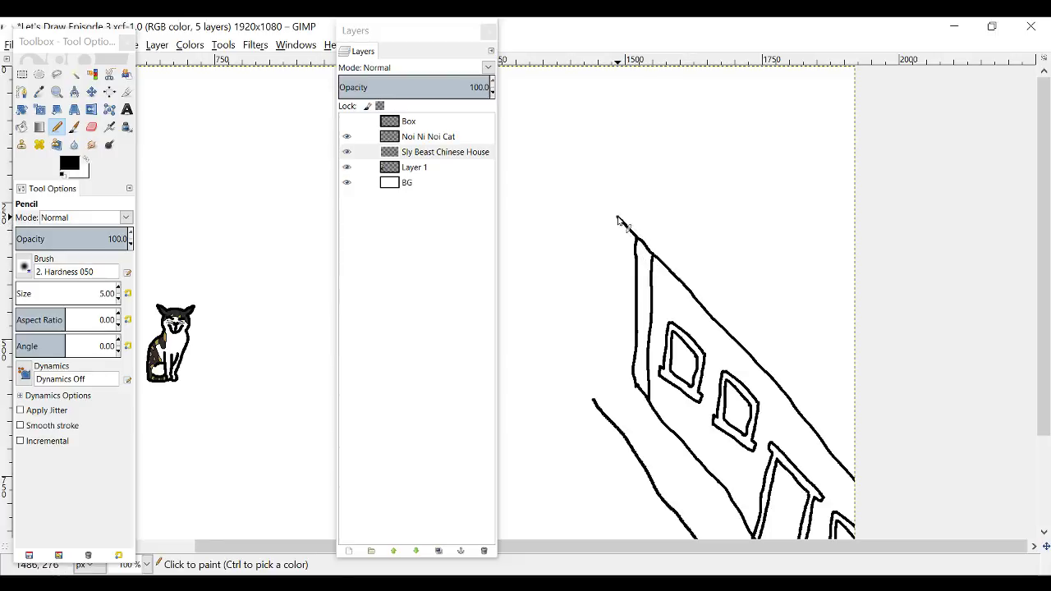
mouse_move(619, 222)
mouse_down()
mouse_move(613, 214)
mouse_move(606, 231)
mouse_up()
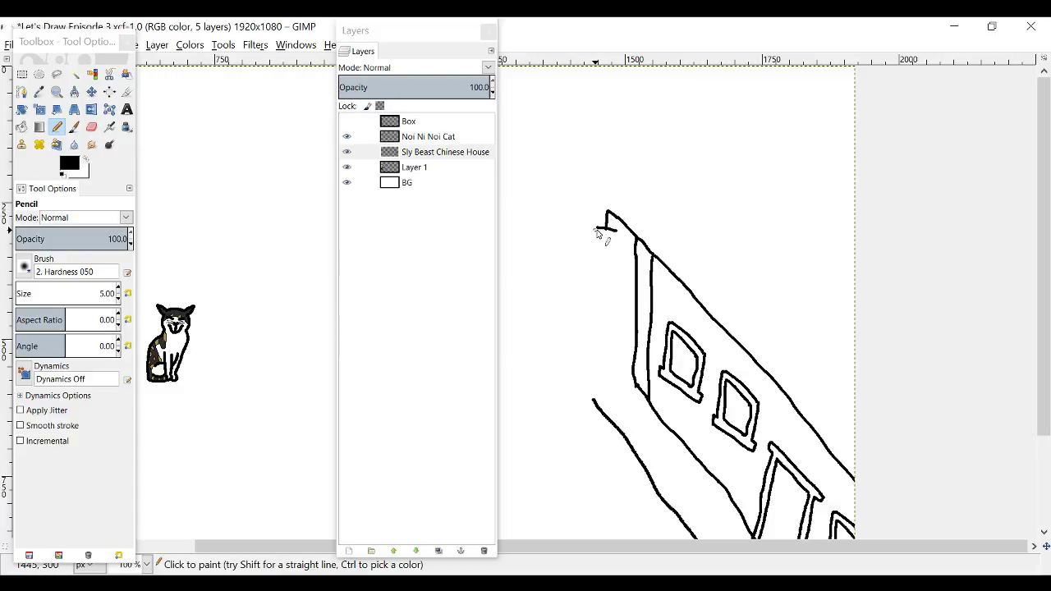
mouse_move(595, 228)
mouse_down()
mouse_move(597, 257)
mouse_move(619, 258)
mouse_move(599, 260)
mouse_up()
Step: Set the foreground to pure red and bucket-fill the lantern
click(75, 74)
click(70, 167)
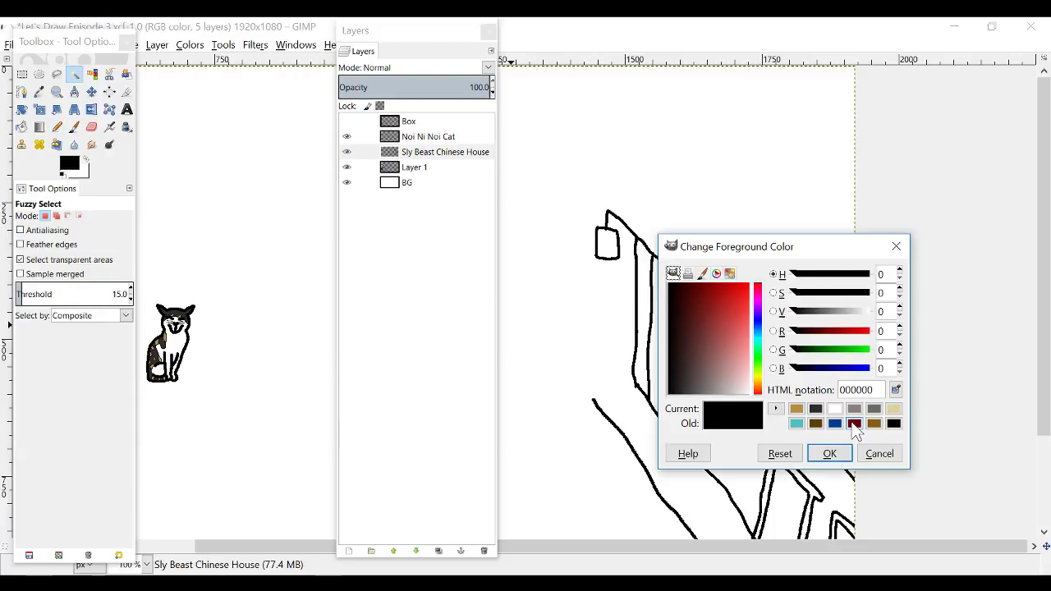
drag(711, 321, 748, 284)
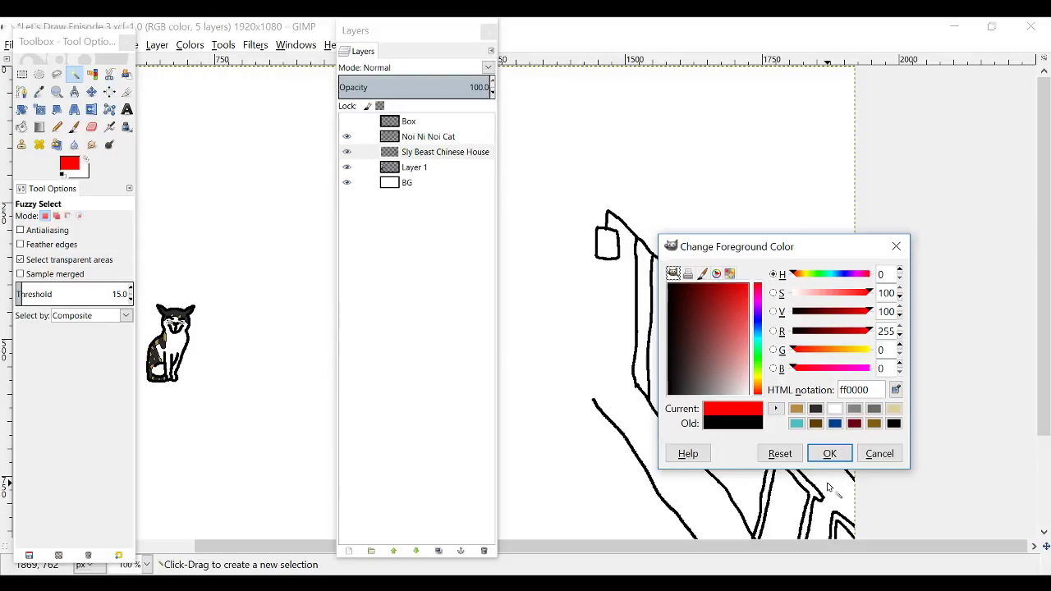
click(829, 453)
click(21, 127)
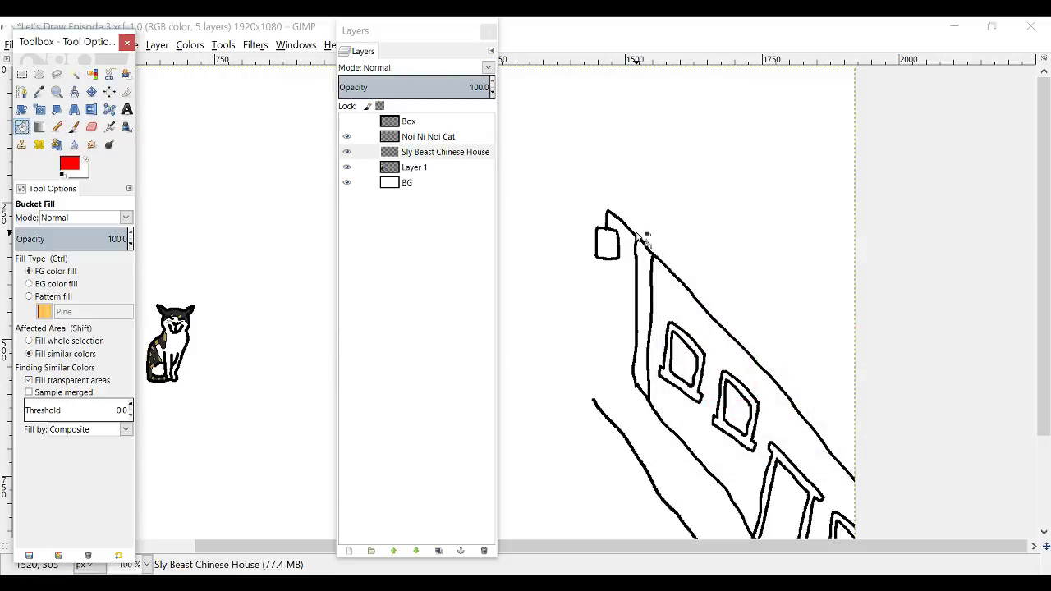
click(607, 243)
scroll(624, 284, down, 3)
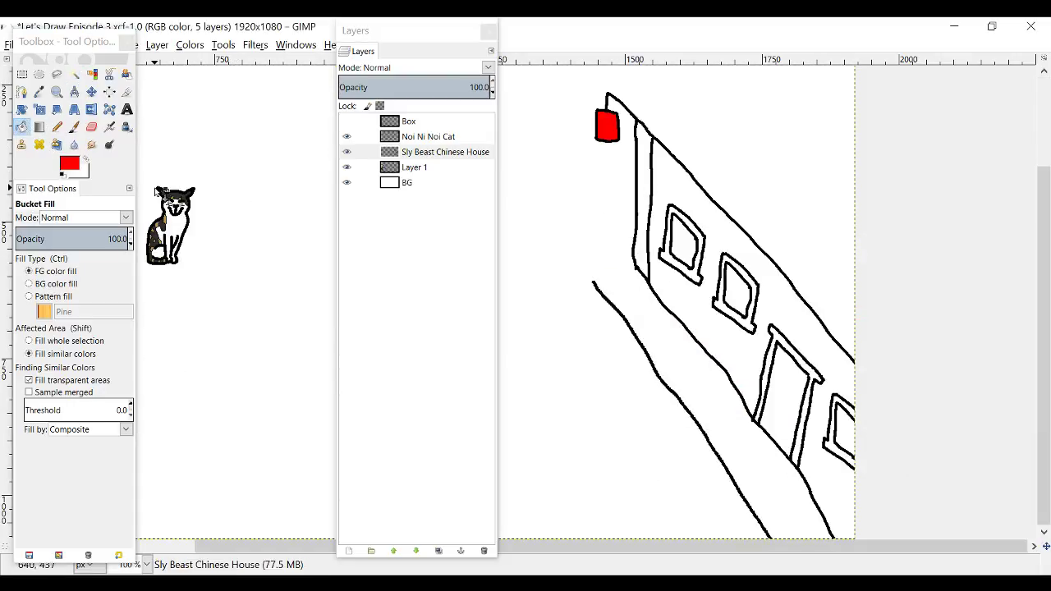
Step: Switch to dark brown and fill the corner wall strip, three window frames and door frame
click(70, 165)
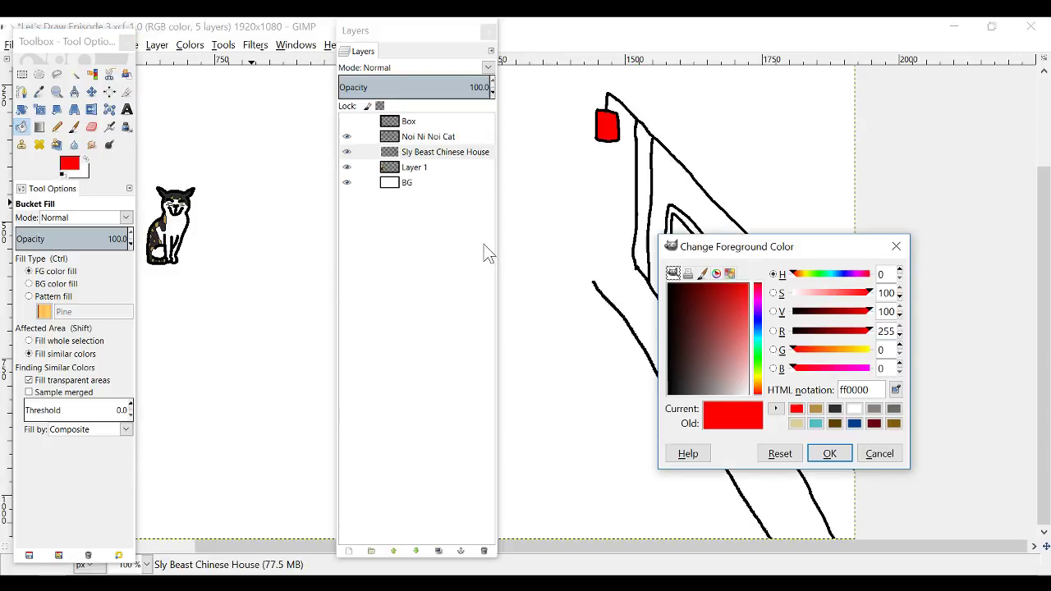
click(854, 423)
click(834, 423)
click(829, 453)
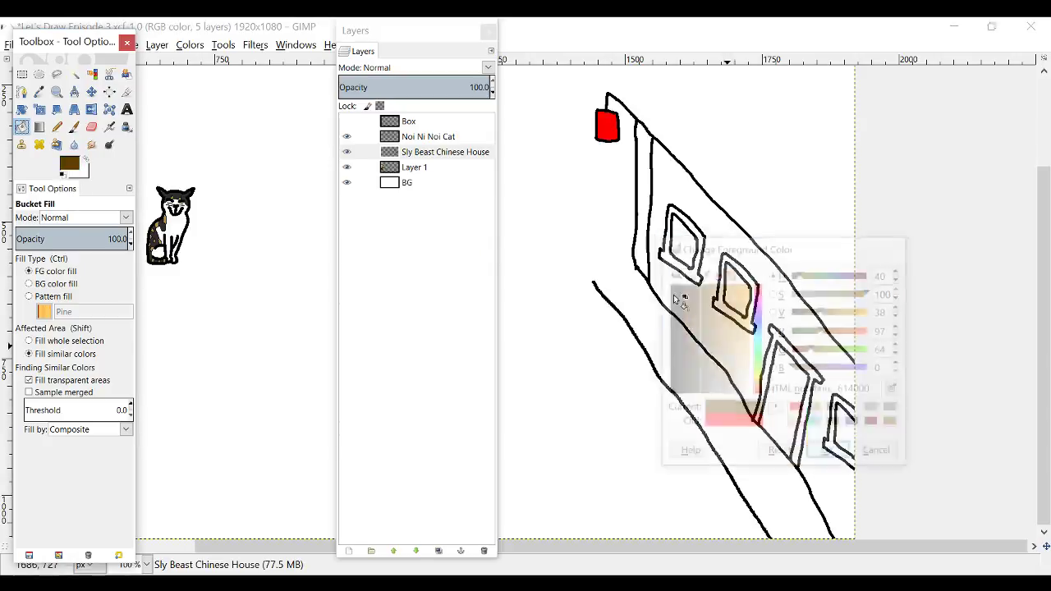
click(645, 203)
click(694, 232)
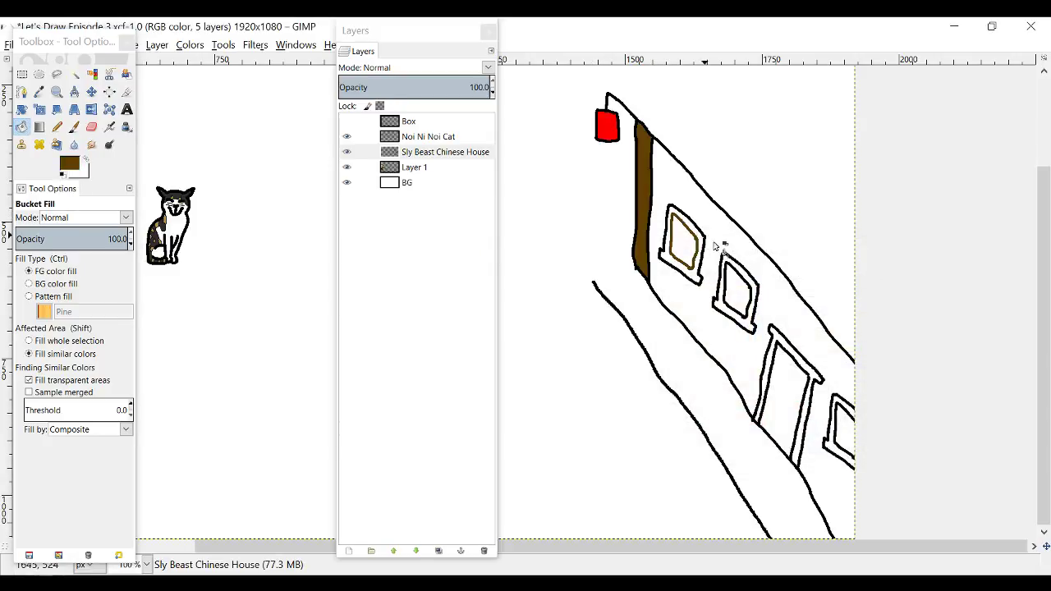
click(703, 244)
click(699, 248)
click(755, 285)
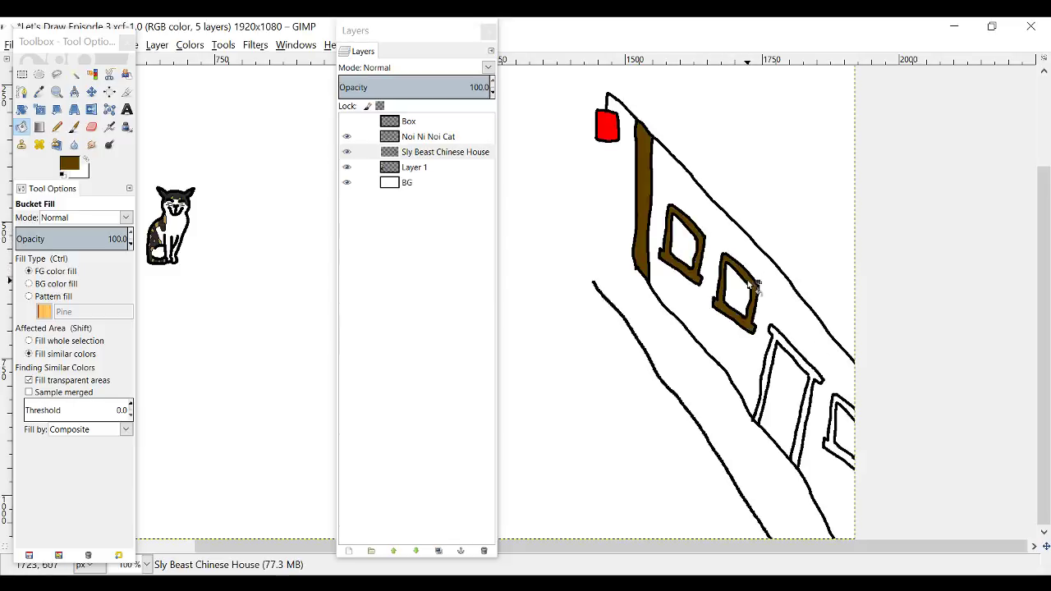
click(850, 420)
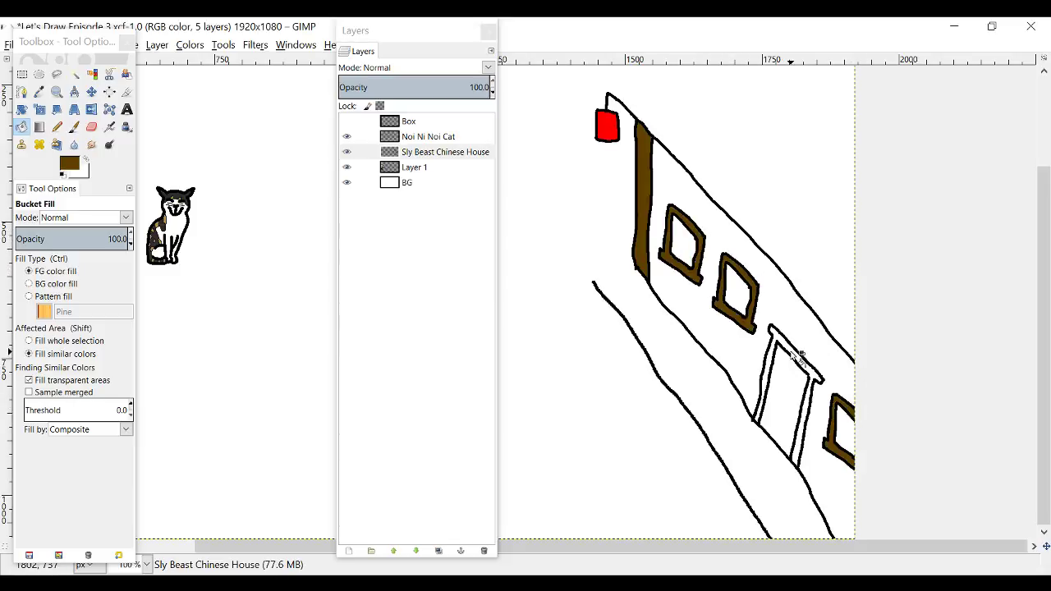
click(798, 354)
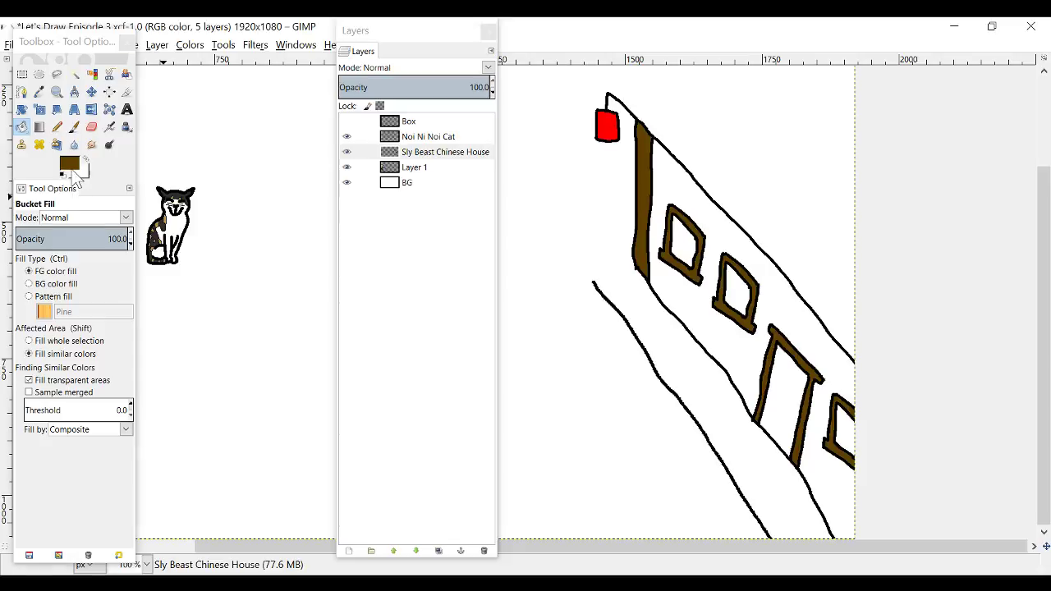
Step: Switch to a soft beige and fill the three window panes and the door
click(70, 165)
click(815, 423)
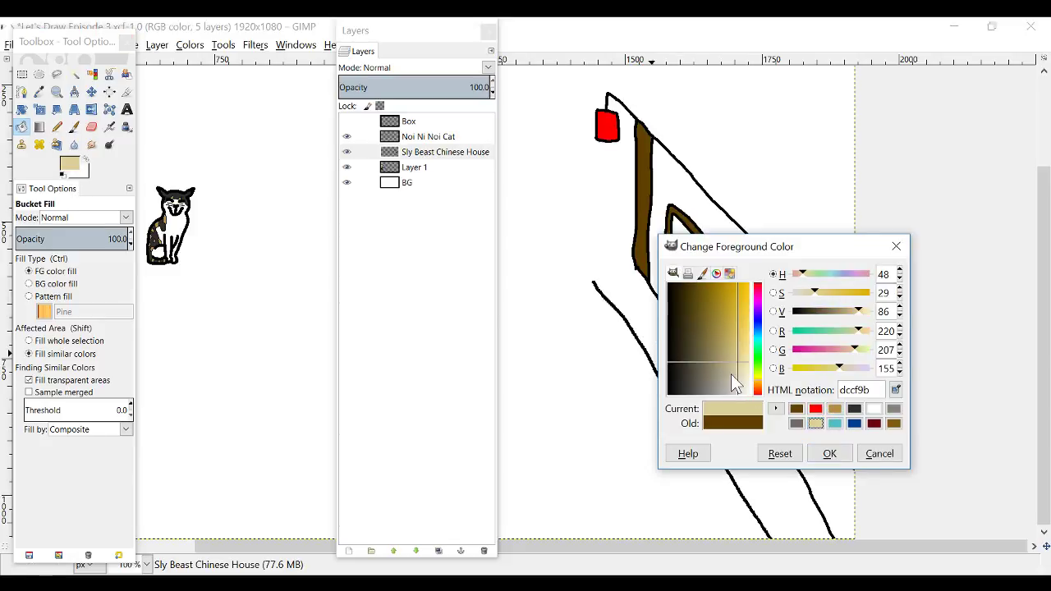
click(734, 370)
click(829, 454)
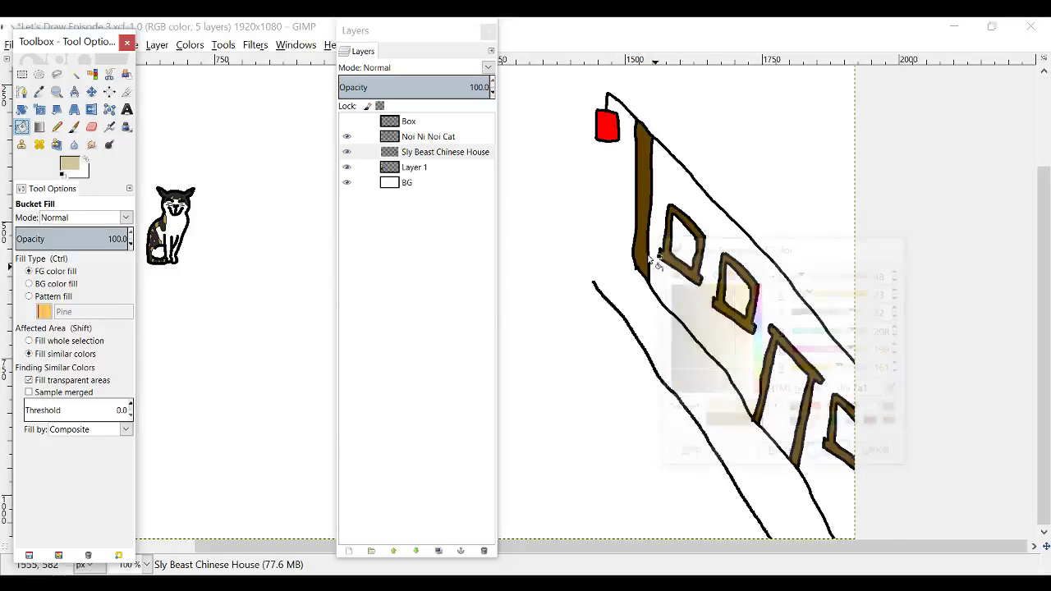
click(680, 240)
click(741, 298)
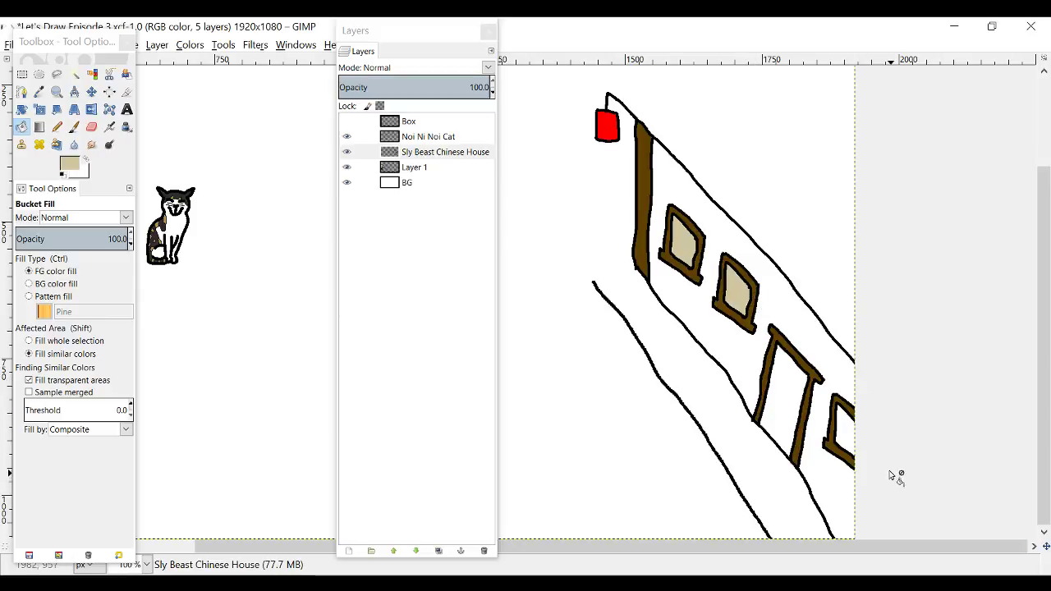
click(849, 439)
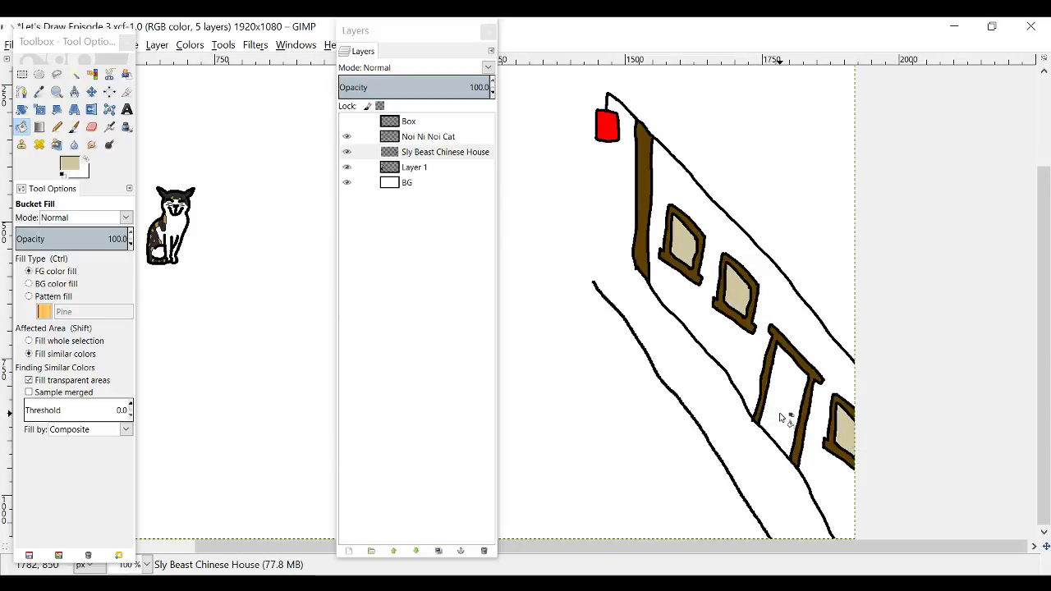
click(789, 419)
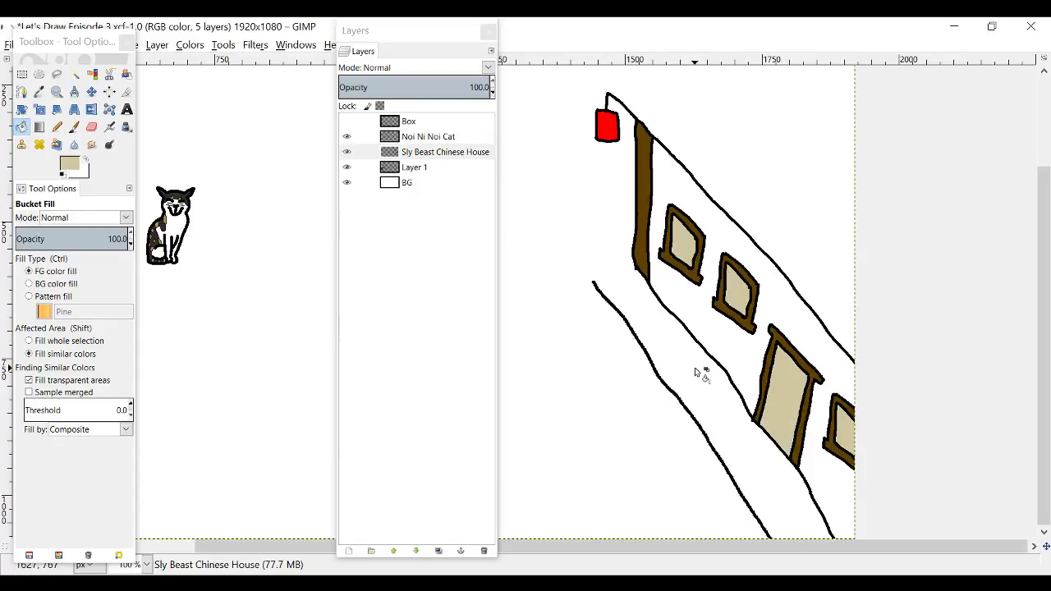
scroll(695, 372, down, 1)
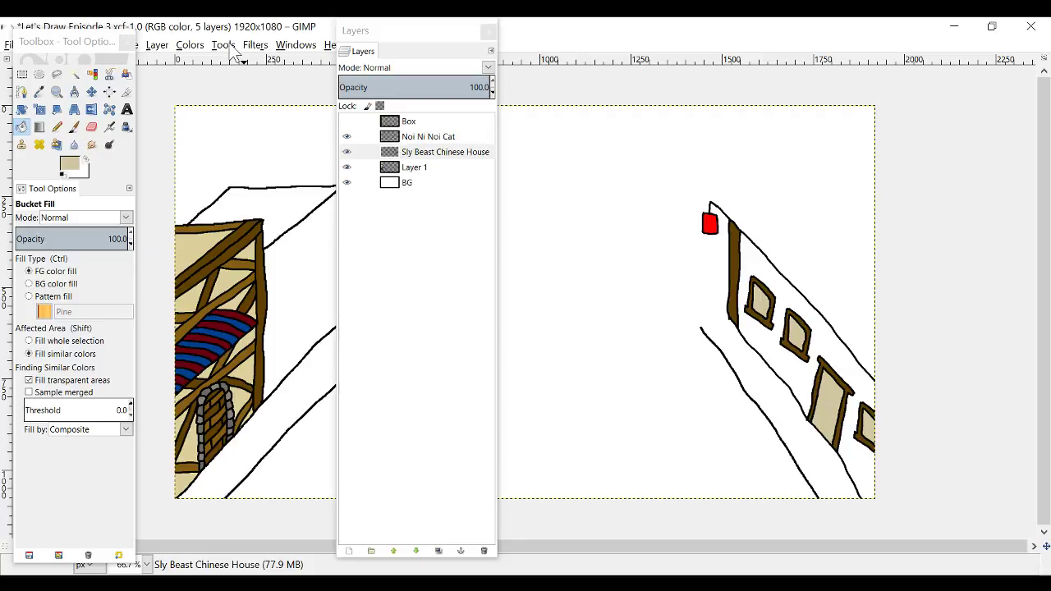
Step: Save as Let's Draw Episode 3.xcf and push the Layers dock to the right screen edge
key(ctrl+s)
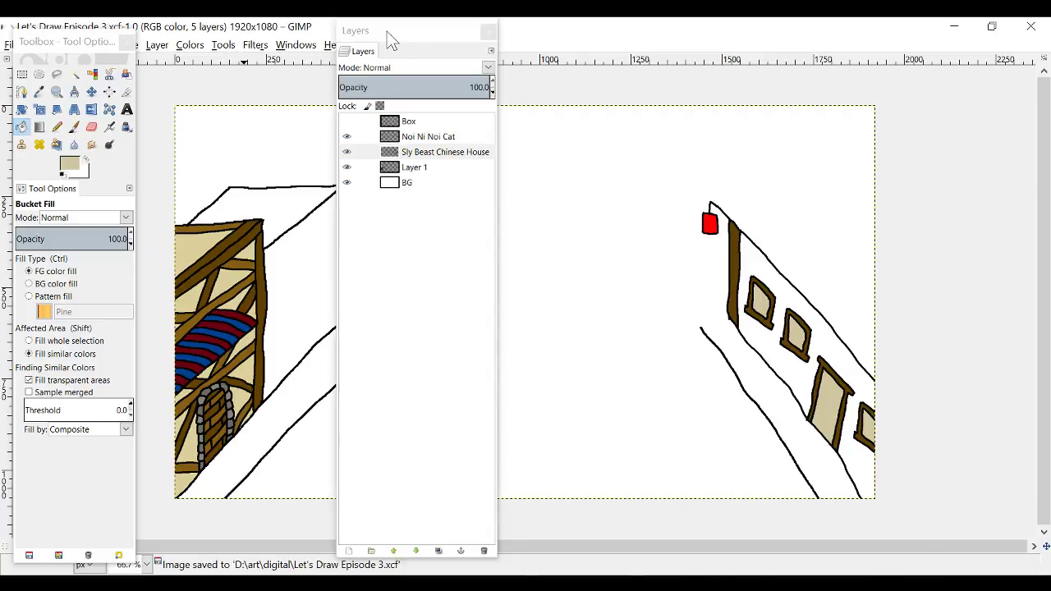
drag(393, 33, 938, 31)
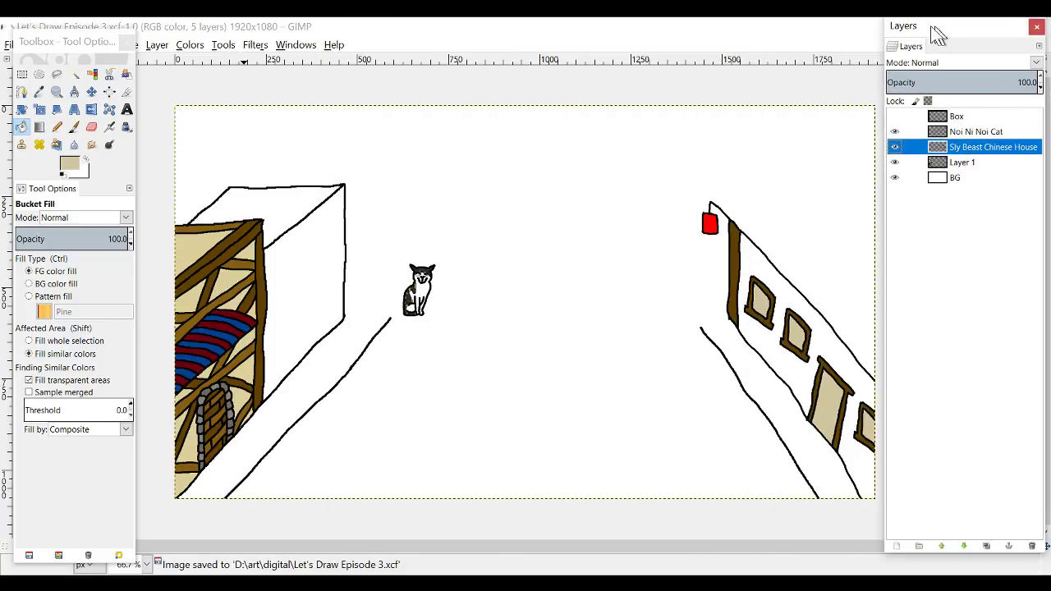
click(847, 36)
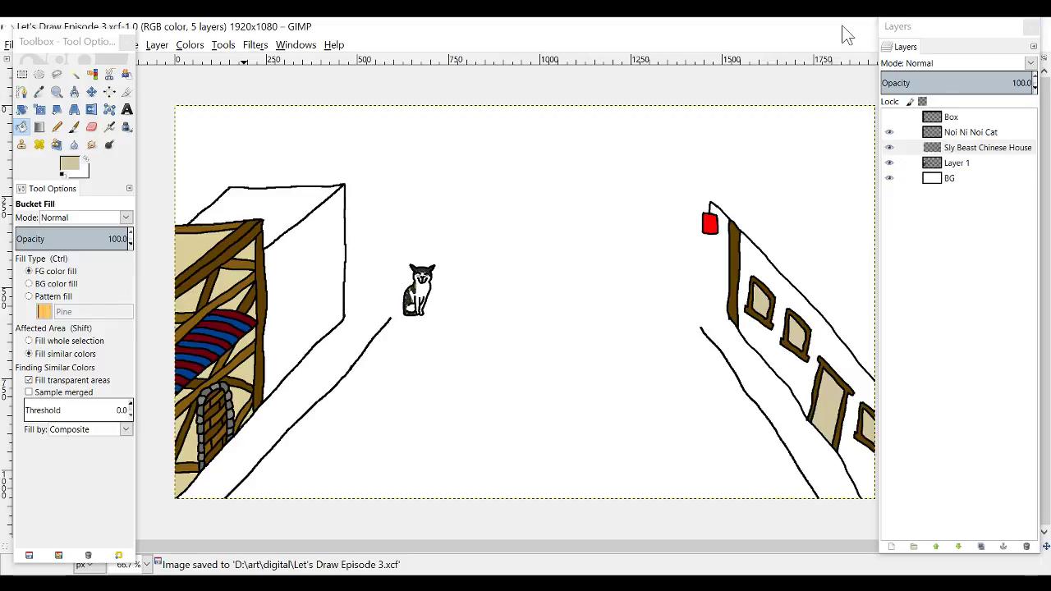